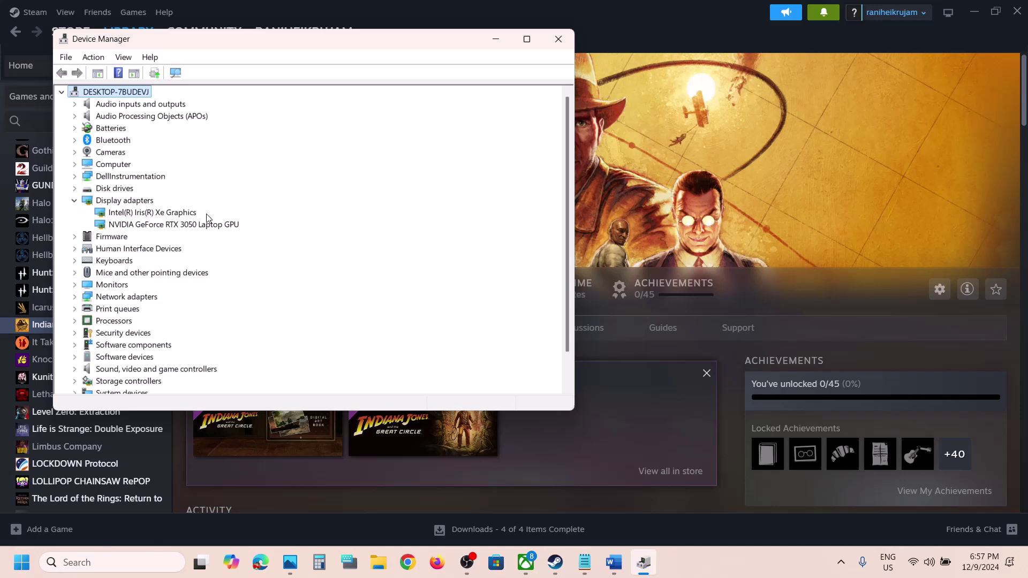
# - Update the NVIDIA GeForce RTX 3050 Laptop GPU driver by choosing it from the available drivers on the computer, and close Device Manager
pyautogui.click(157, 225)
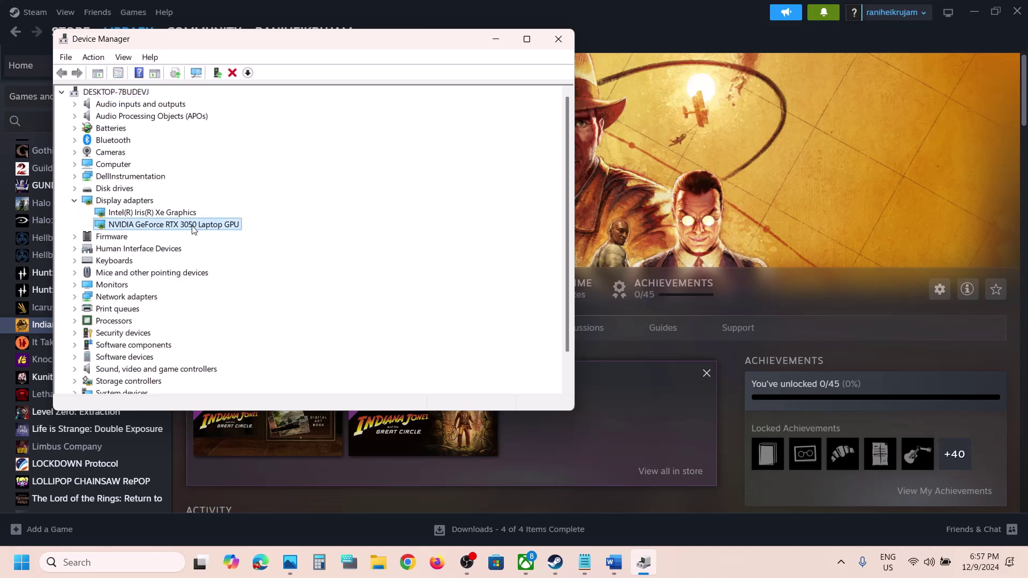
pyautogui.rightClick(194, 229)
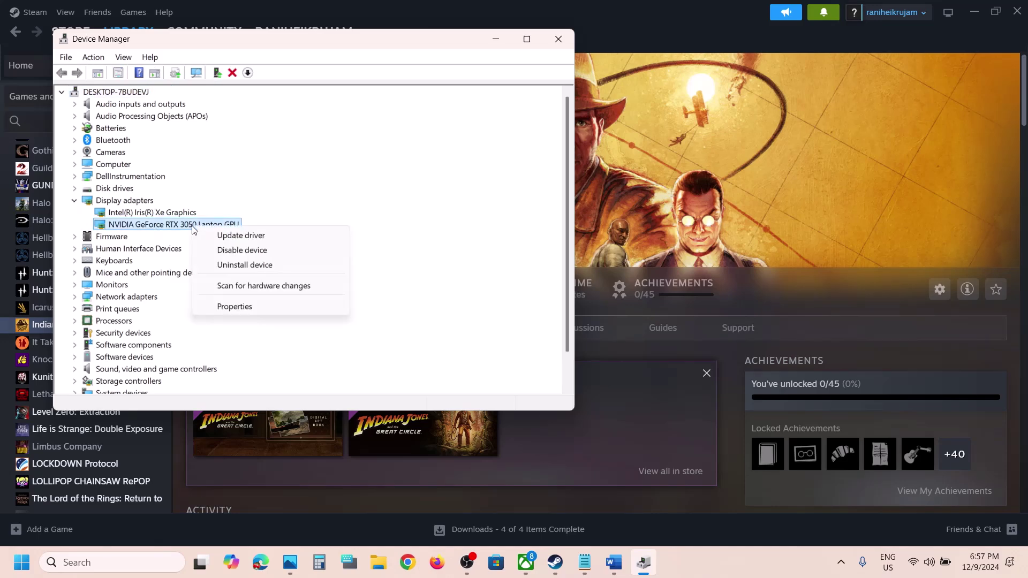
pyautogui.click(274, 236)
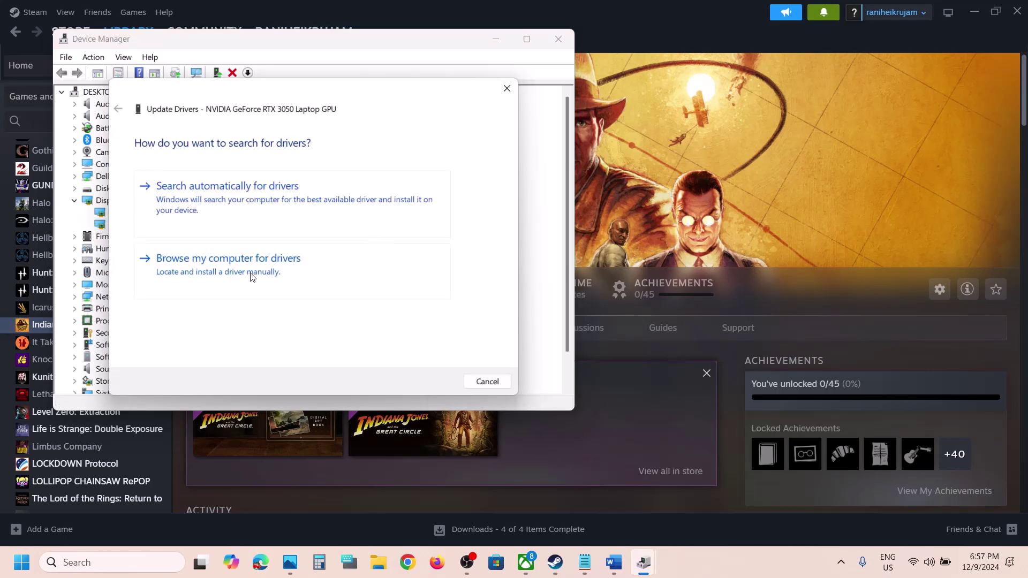
pyautogui.click(246, 274)
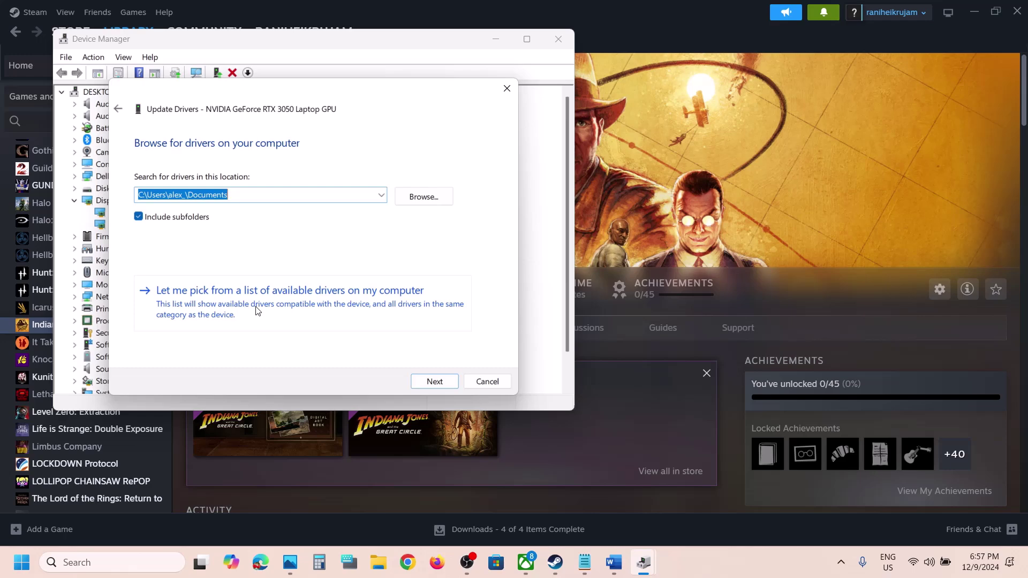
pyautogui.click(256, 310)
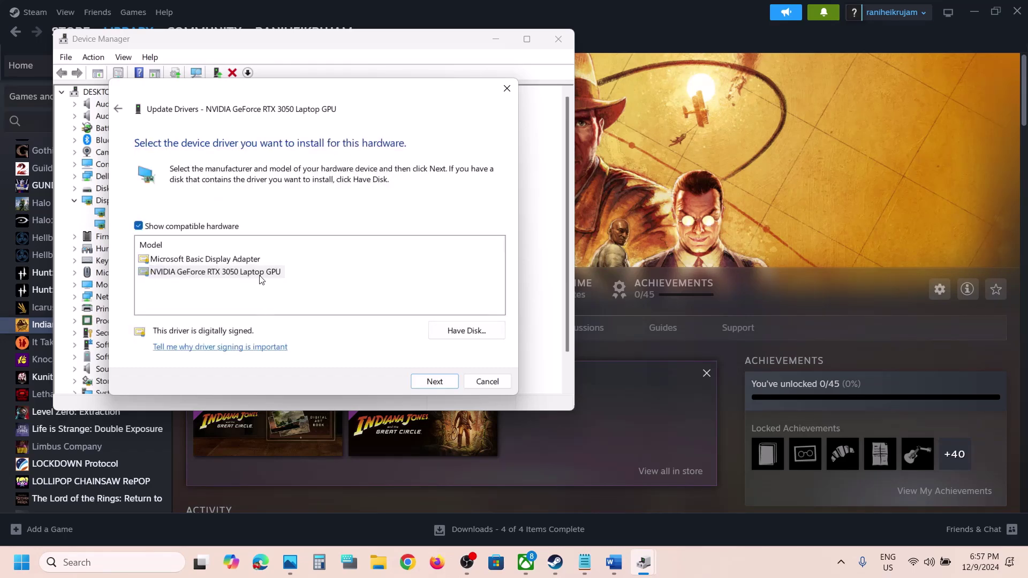
pyautogui.click(233, 272)
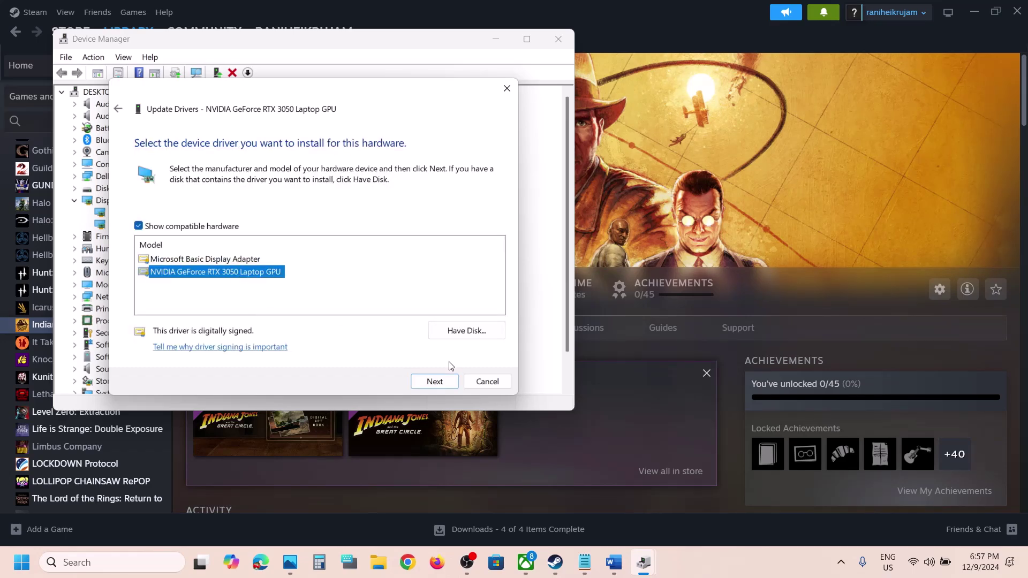
pyautogui.click(436, 384)
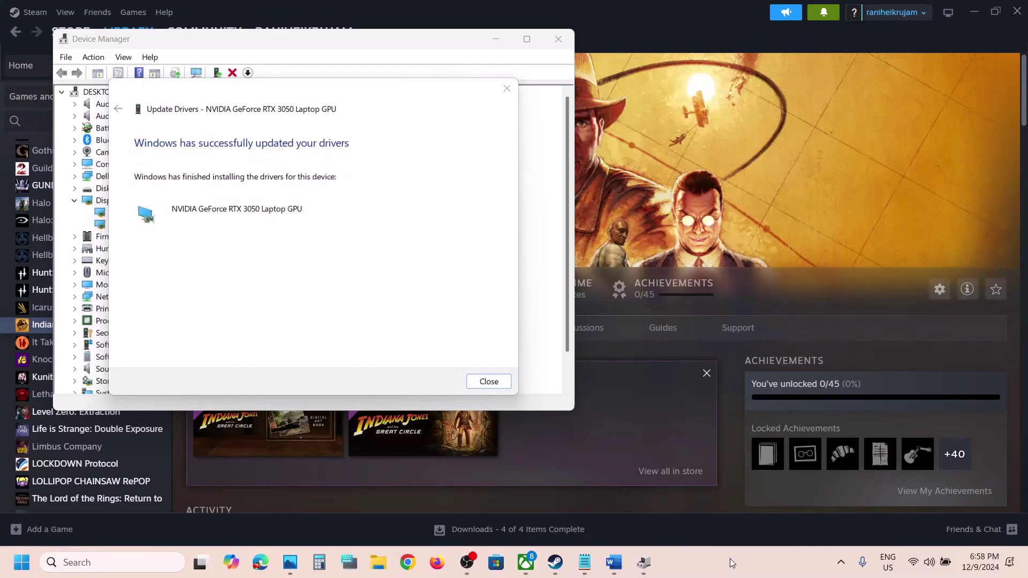
pyautogui.click(468, 381)
pyautogui.click(559, 39)
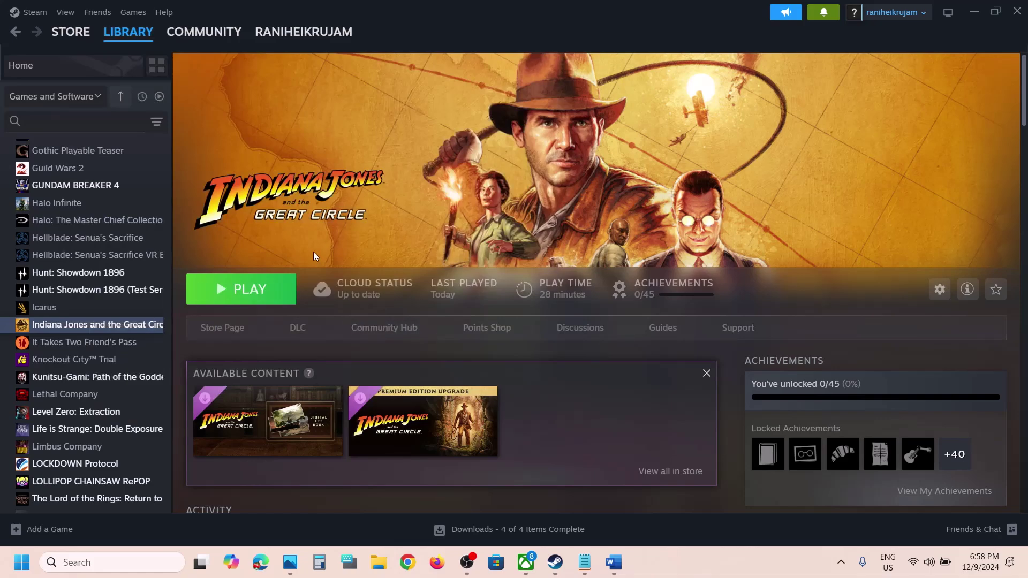
# - Bring up the Windows power options to locate the Restart command, and dismiss them without restarting
pyautogui.click(22, 563)
pyautogui.click(385, 520)
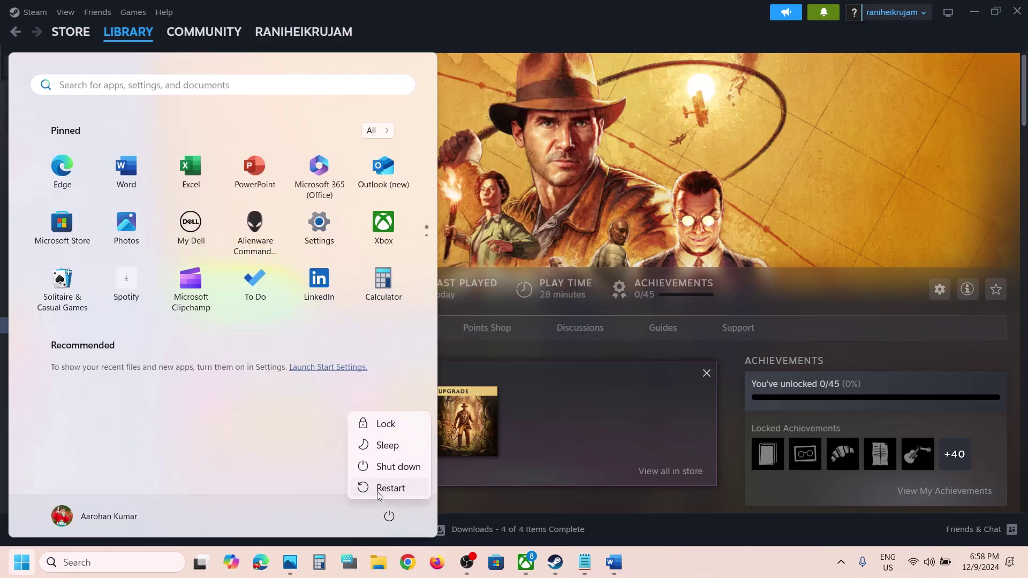
pyautogui.click(652, 204)
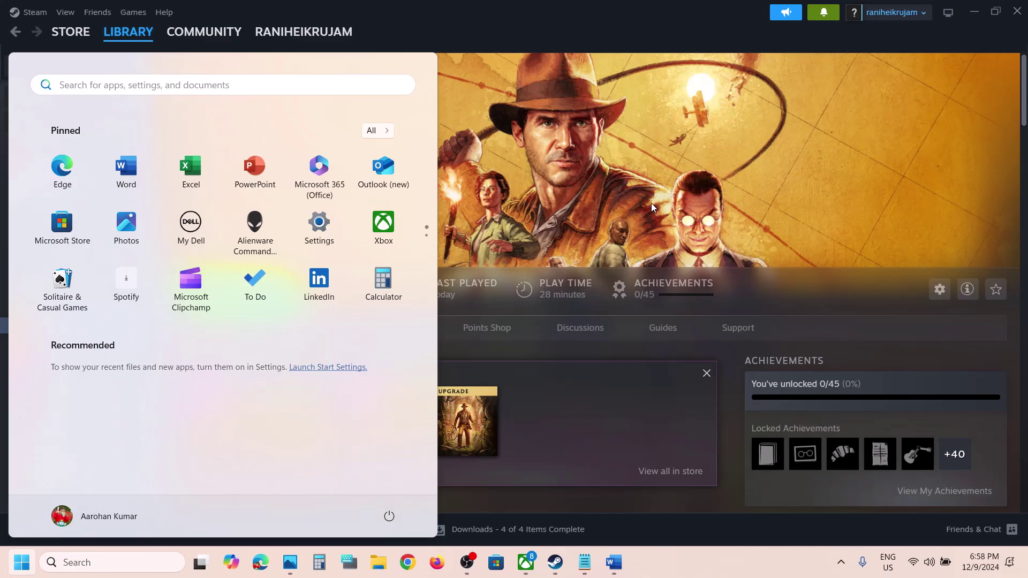
pyautogui.click(651, 203)
# - Switch to the Word document and review step 2 on clean graphics driver installation with its NVIDIA and AMD download links
pyautogui.click(614, 562)
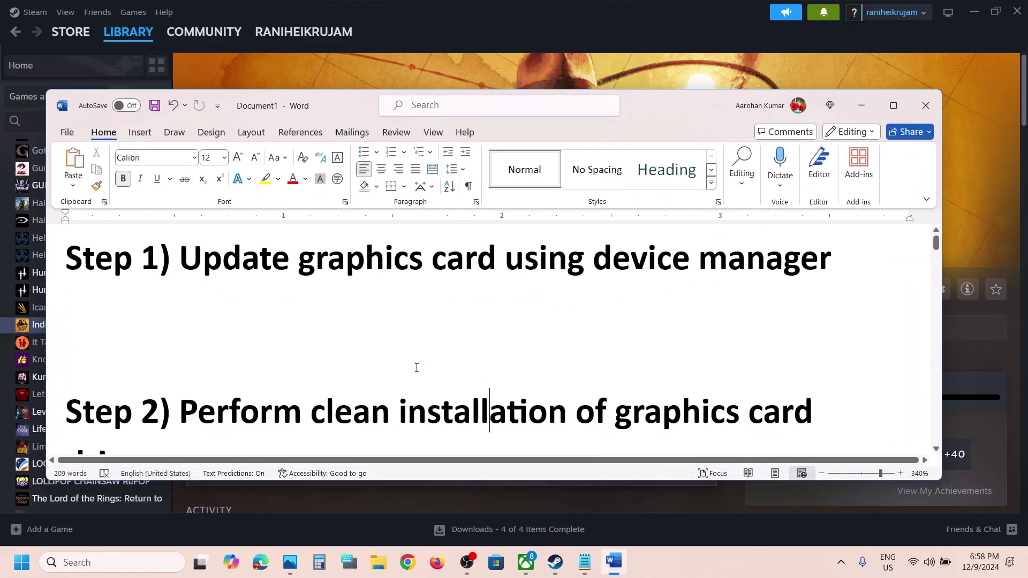
pyautogui.scroll(-3, 415, 365)
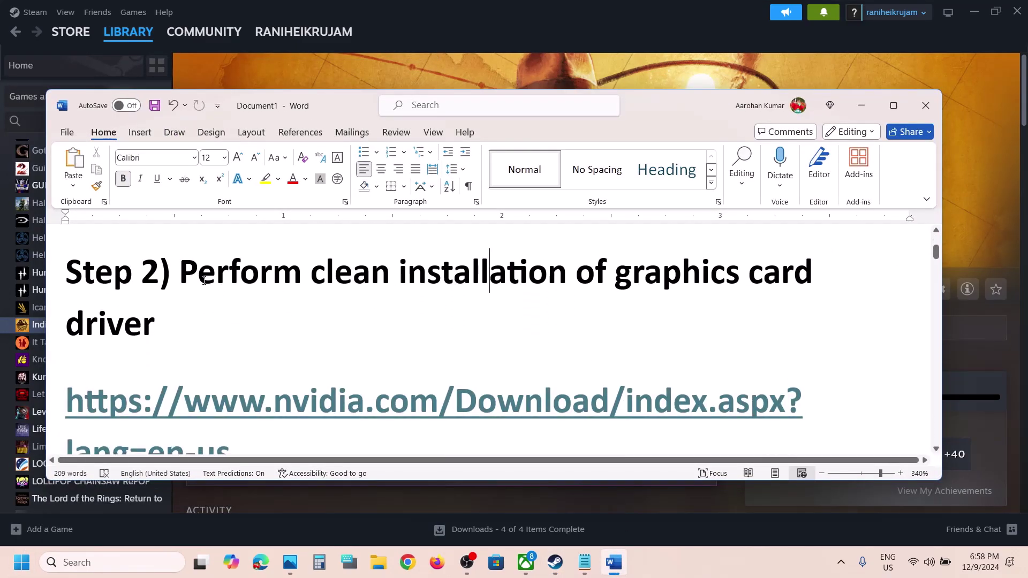
pyautogui.moveTo(179, 270); pyautogui.dragTo(271, 310)
pyautogui.scroll(-3, 272, 310)
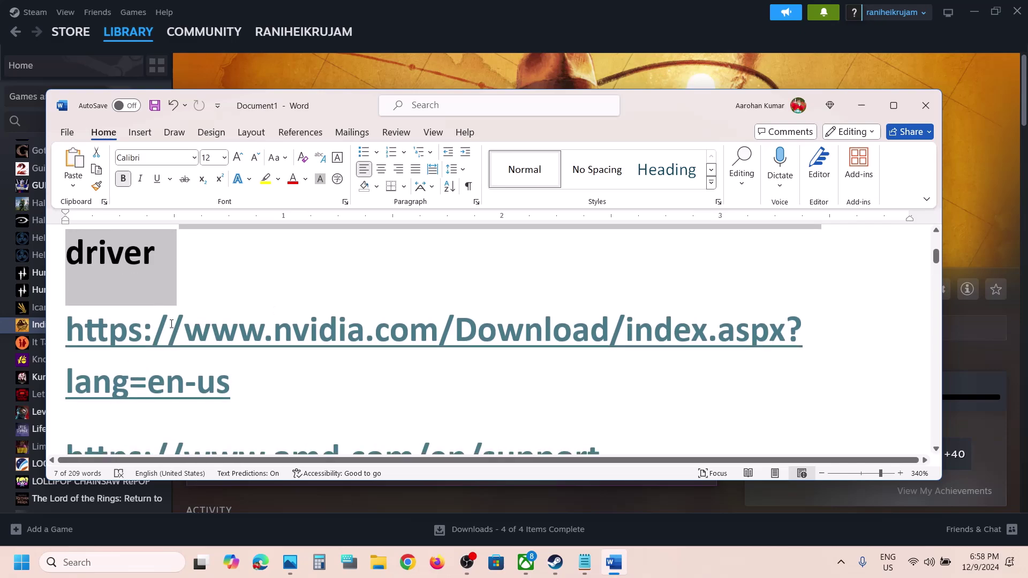
pyautogui.moveTo(169, 333); pyautogui.dragTo(314, 341)
pyautogui.scroll(-3, 316, 343)
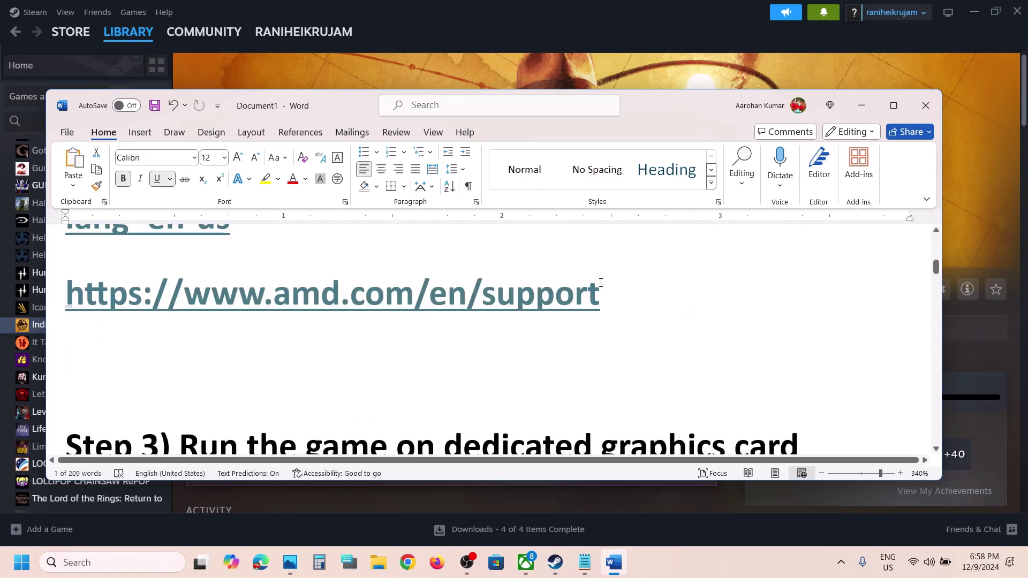
pyautogui.tripleClick(295, 280)
pyautogui.scroll(3, 295, 280)
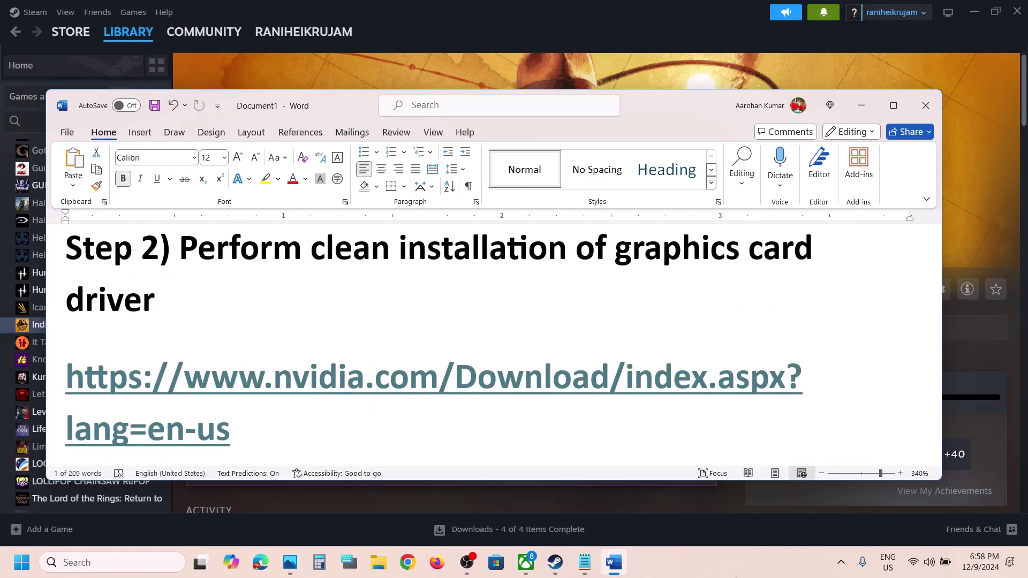
# - On NVIDIA's driver page in Chrome, set the operating system to Windows 11 and search for GeForce RTX 3050 Laptop GPU drivers
pyautogui.click(734, 576)
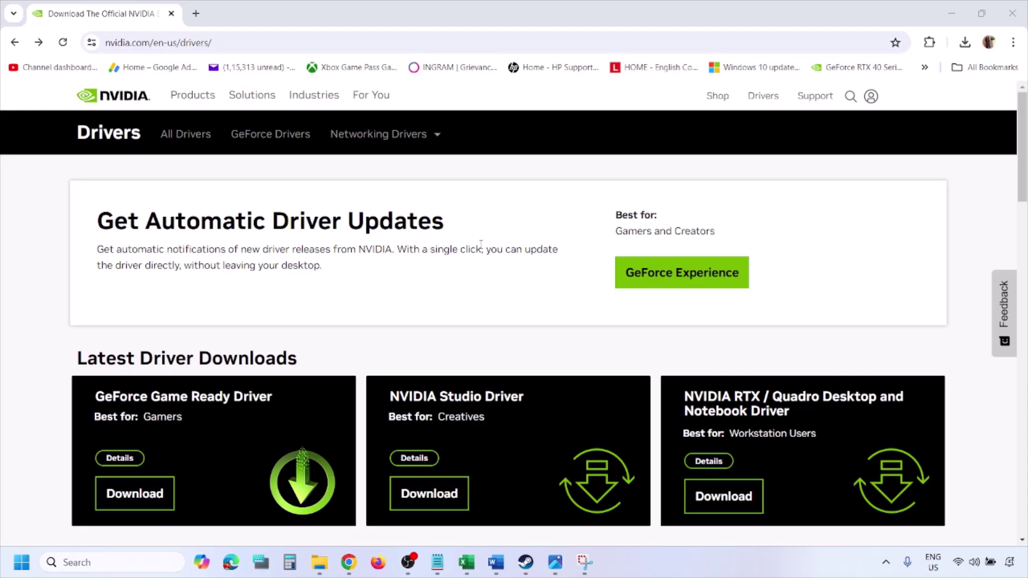
pyautogui.scroll(-8, 240, 328)
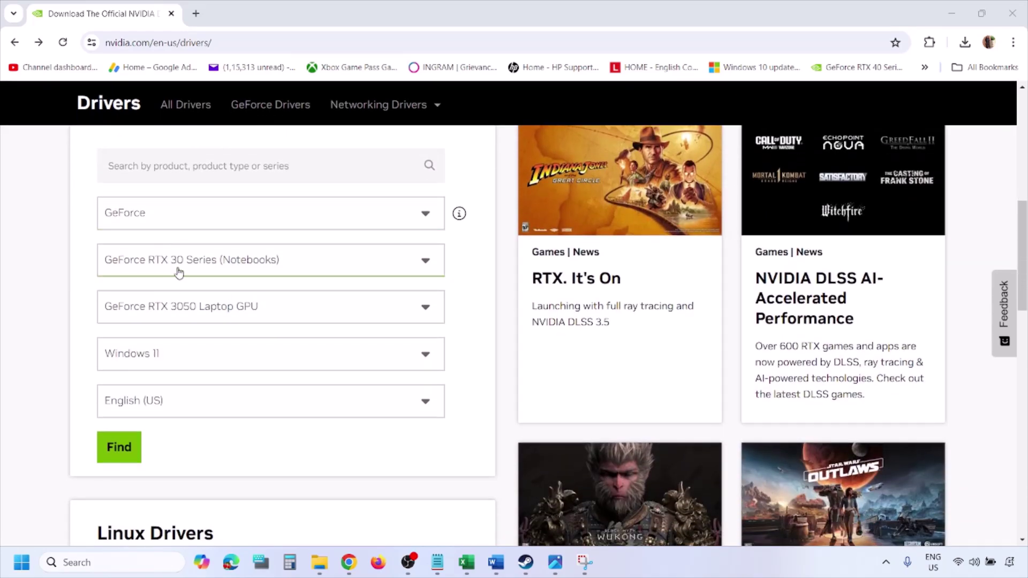
pyautogui.click(171, 359)
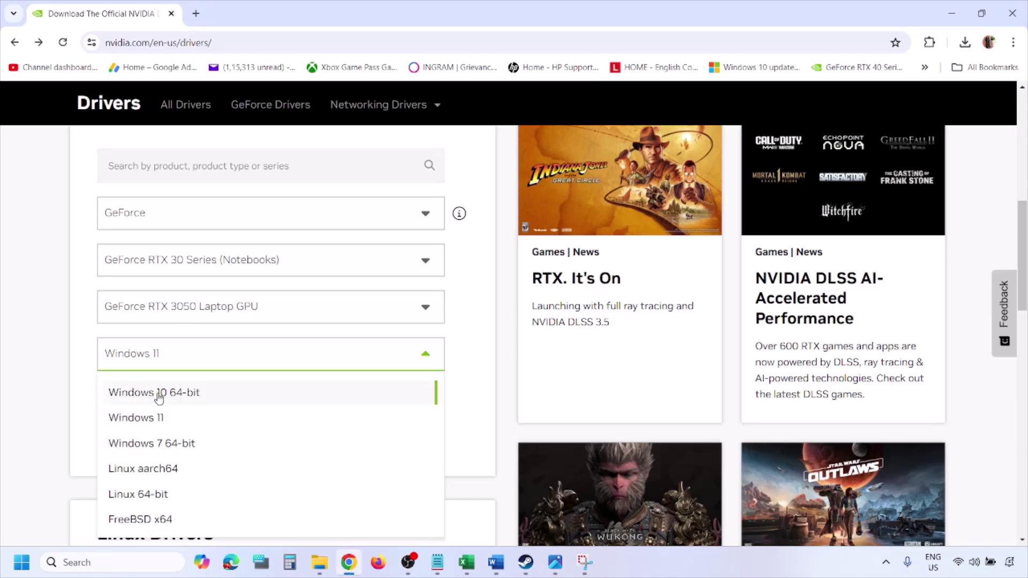
pyautogui.click(151, 420)
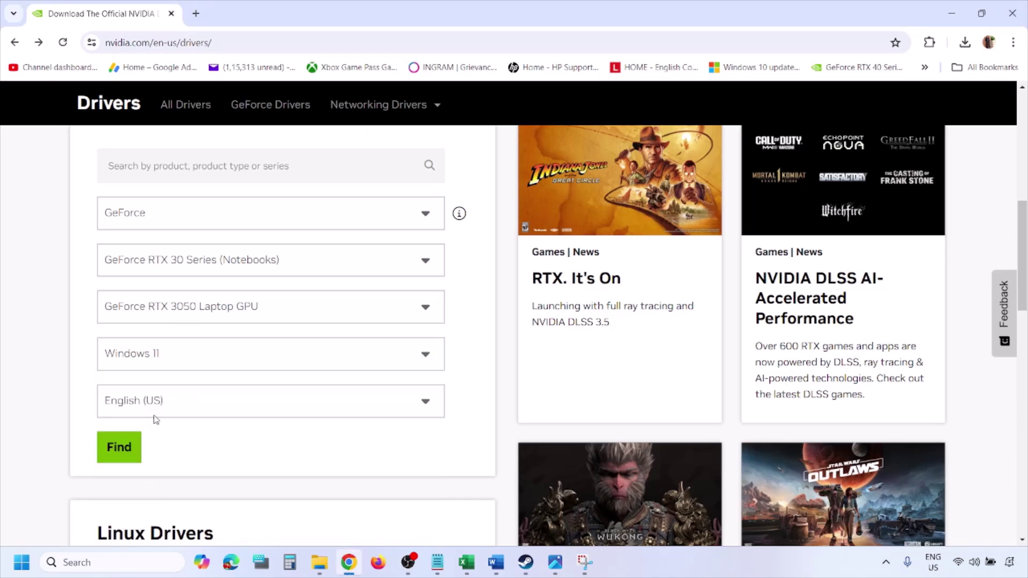
pyautogui.click(118, 449)
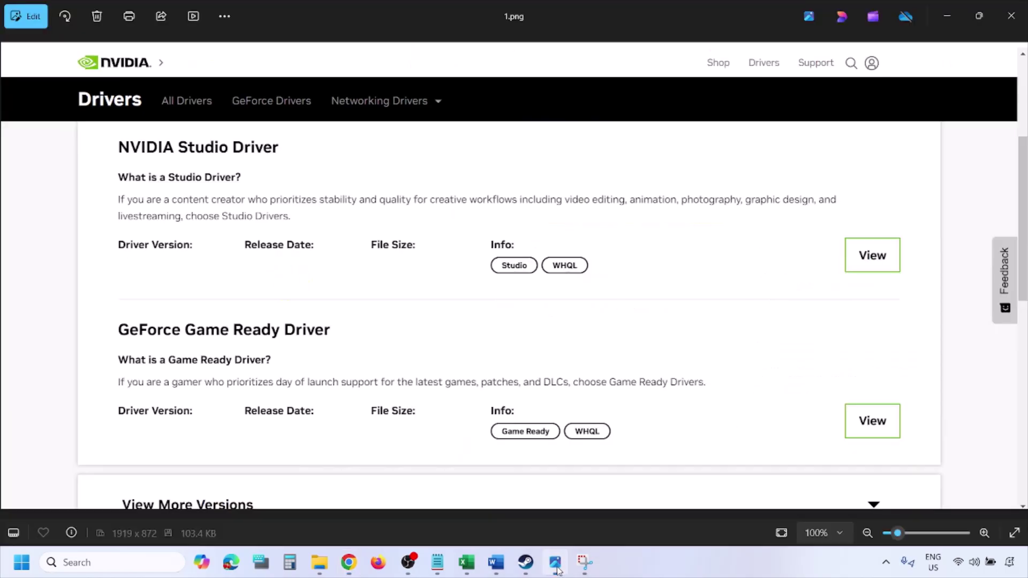
# - Look through the driver download and clean installation screenshots 1.png to 5.png in Photos, and bring up the Windows power options
pyautogui.click(552, 490)
pyautogui.press('Right')
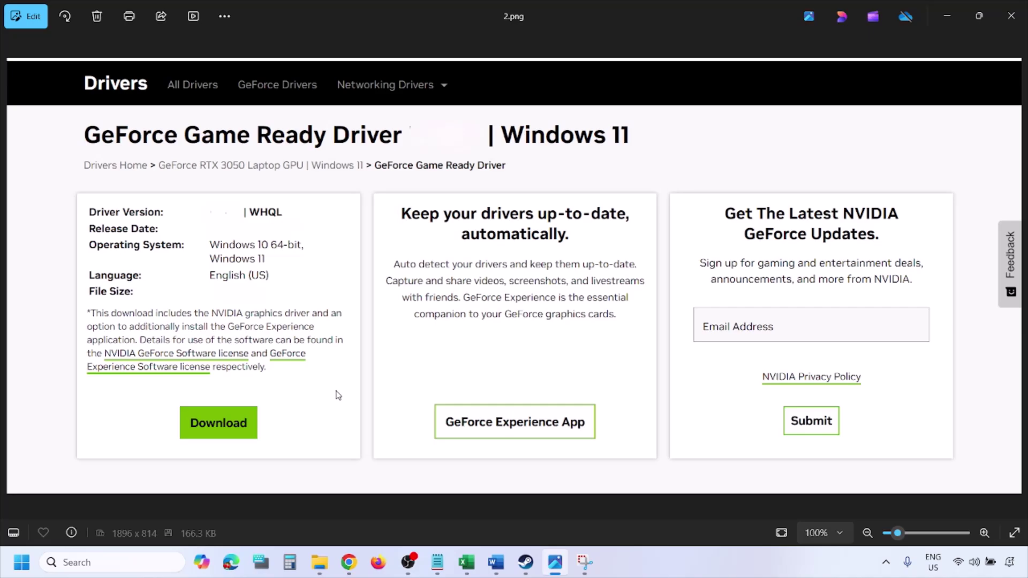
pyautogui.press('Right')
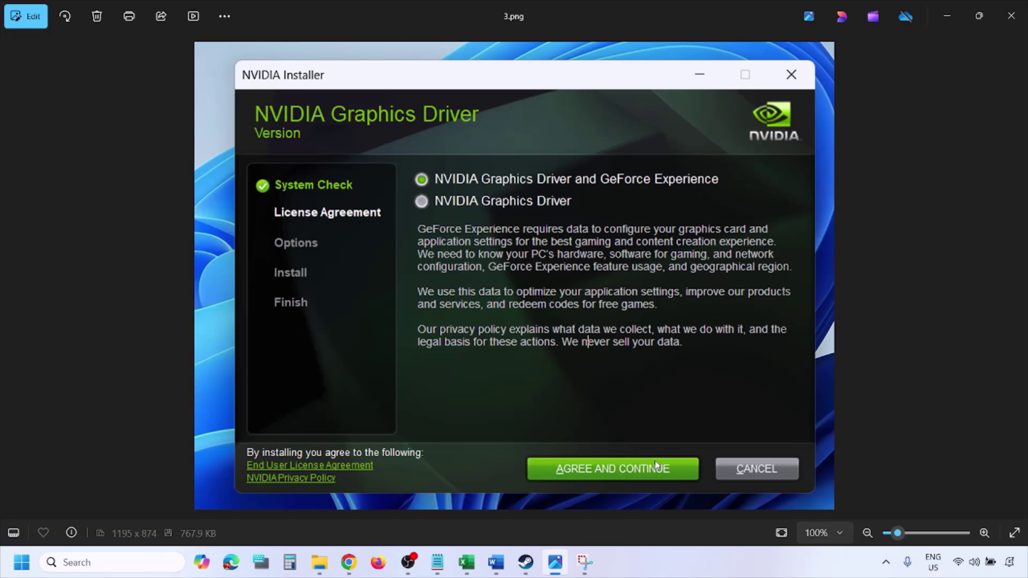
pyautogui.press('Right')
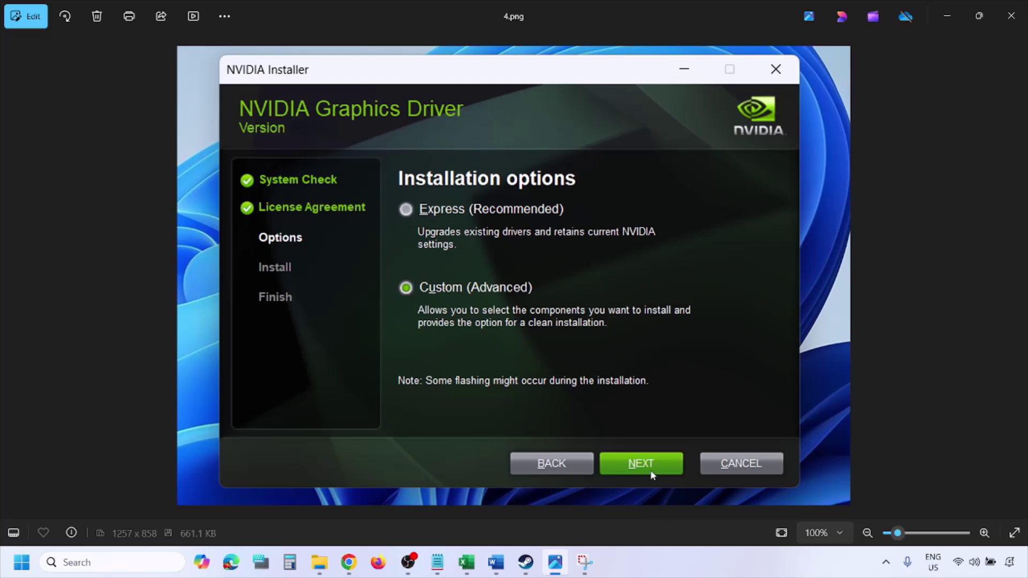
pyautogui.press('Right')
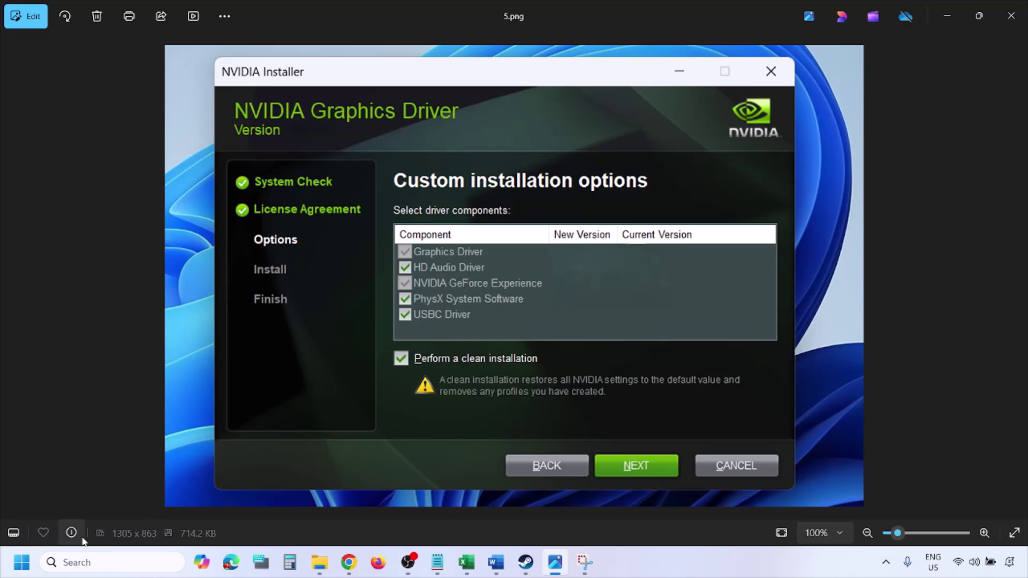
pyautogui.click(22, 562)
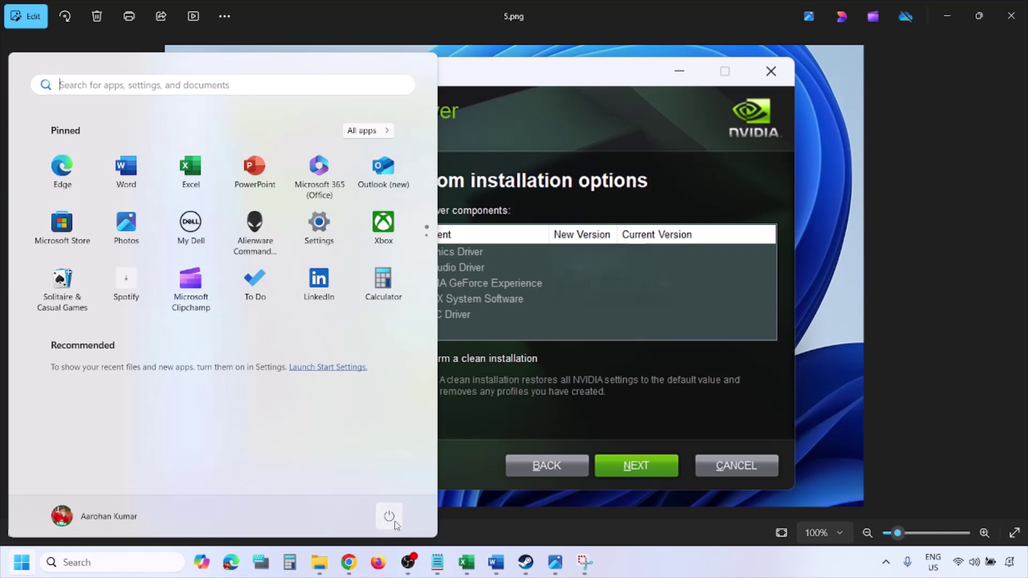
pyautogui.click(391, 519)
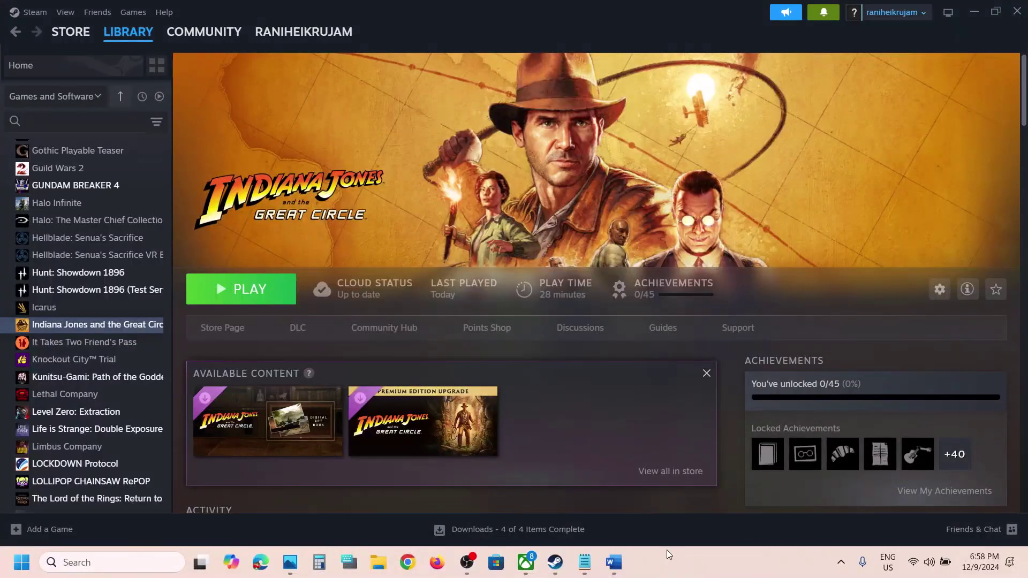
# - Copy the word "graphics" from step 3 of the Word document and search Windows for it to open the Graphics settings
pyautogui.click(614, 562)
pyautogui.scroll(-5, 486, 338)
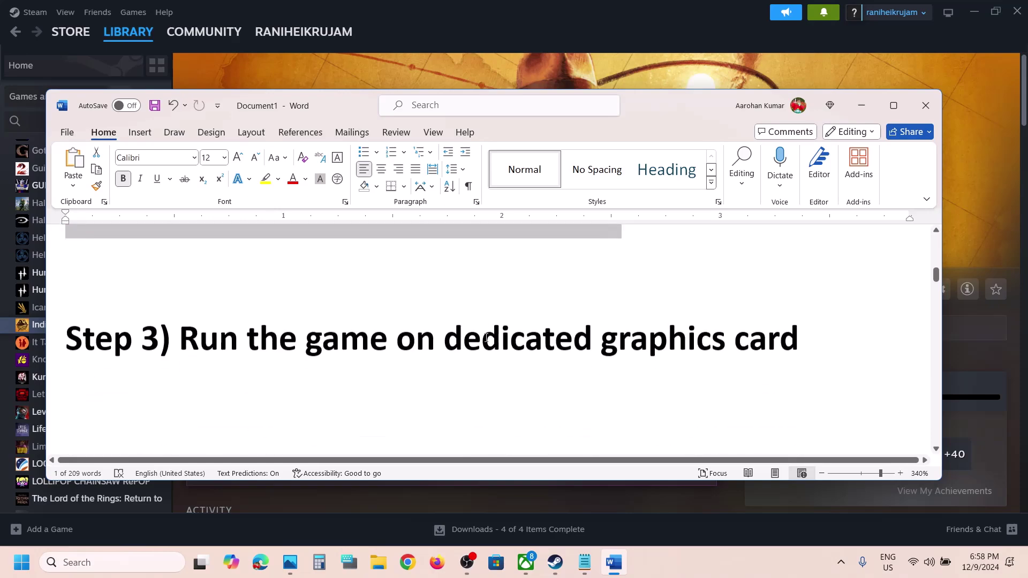
pyautogui.doubleClick(674, 320)
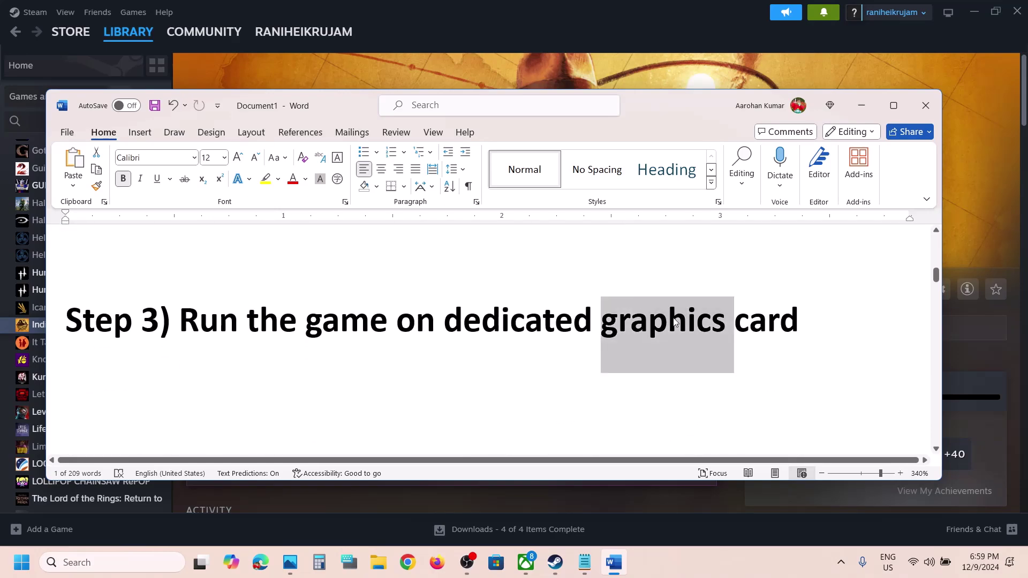
pyautogui.hotkey('ctrl', 'c')
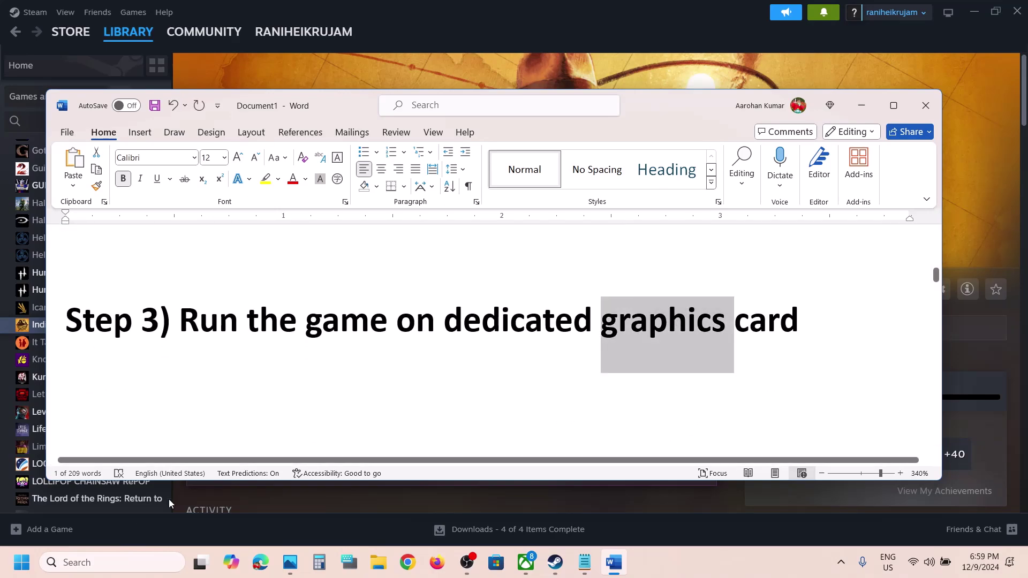
pyautogui.click(99, 561)
pyautogui.hotkey('ctrl', 'v')
pyautogui.click(172, 148)
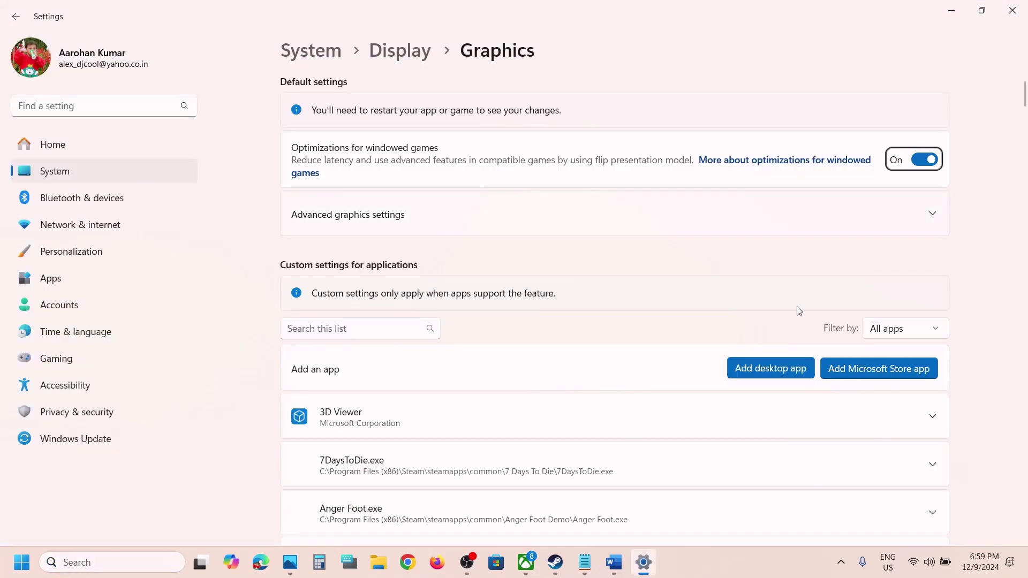
# - Add the desktop app TheGreatCircle from the steamapps\common\The Great Circle folder to the custom graphics settings list
pyautogui.click(764, 369)
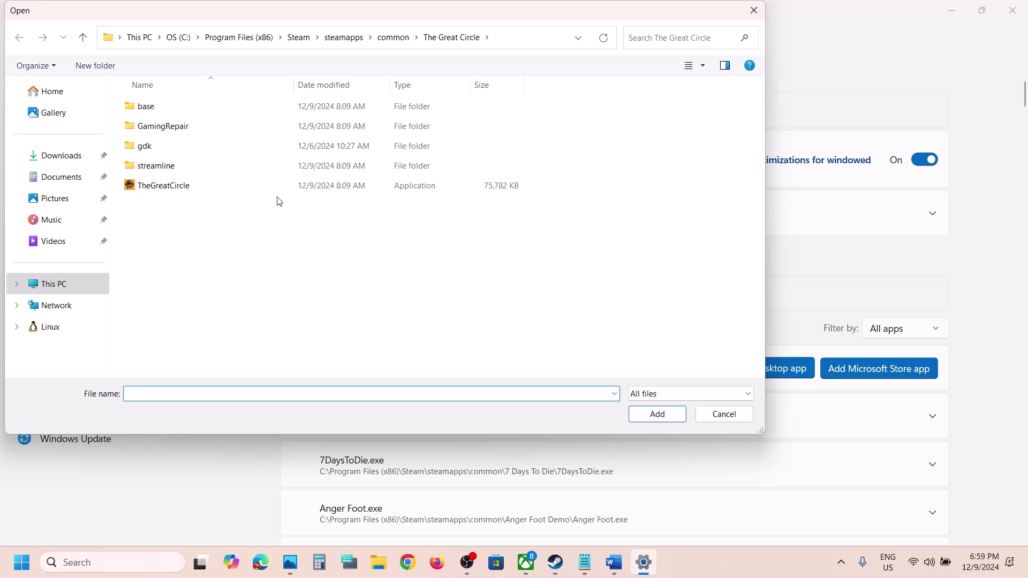
pyautogui.click(528, 42)
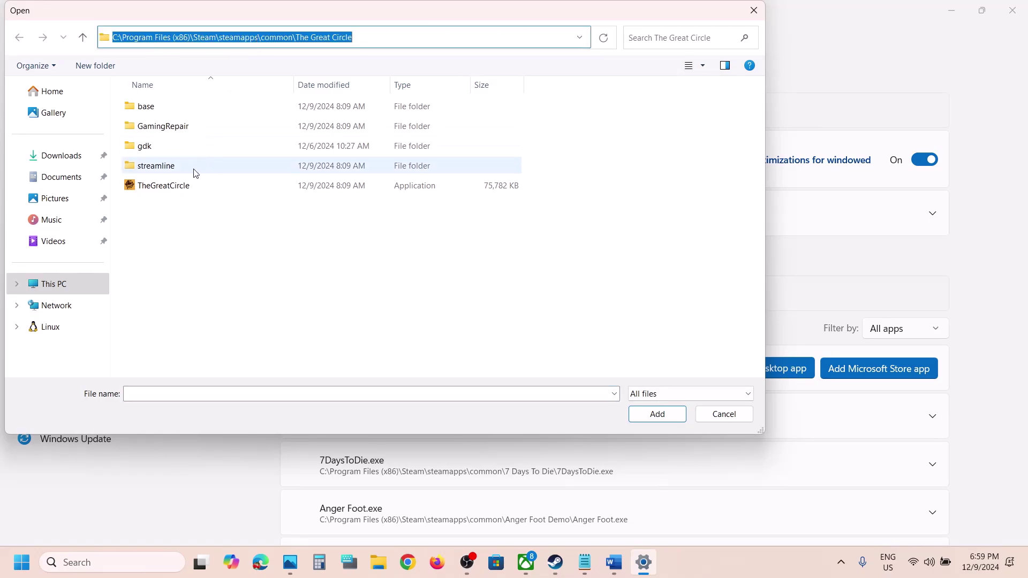
pyautogui.click(167, 186)
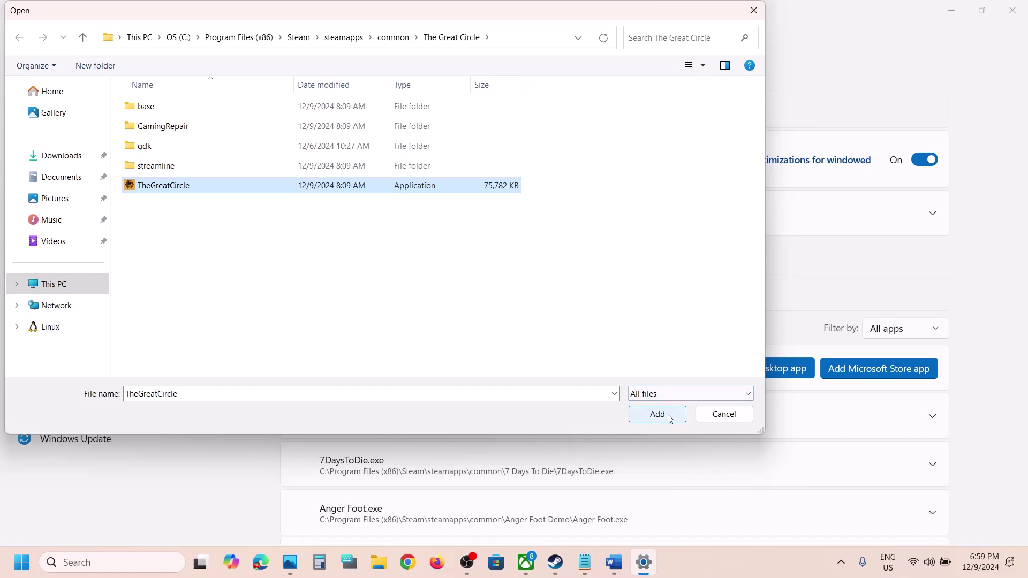
pyautogui.click(633, 412)
# - Set the GPU preference of Indiana Jones and The Great Circle (TheGreatCircle.exe) to High Performance (NVIDIA GeForce RTX 3050 Laptop GPU)
pyautogui.scroll(-6, 670, 419)
pyautogui.scroll(-20, 670, 419)
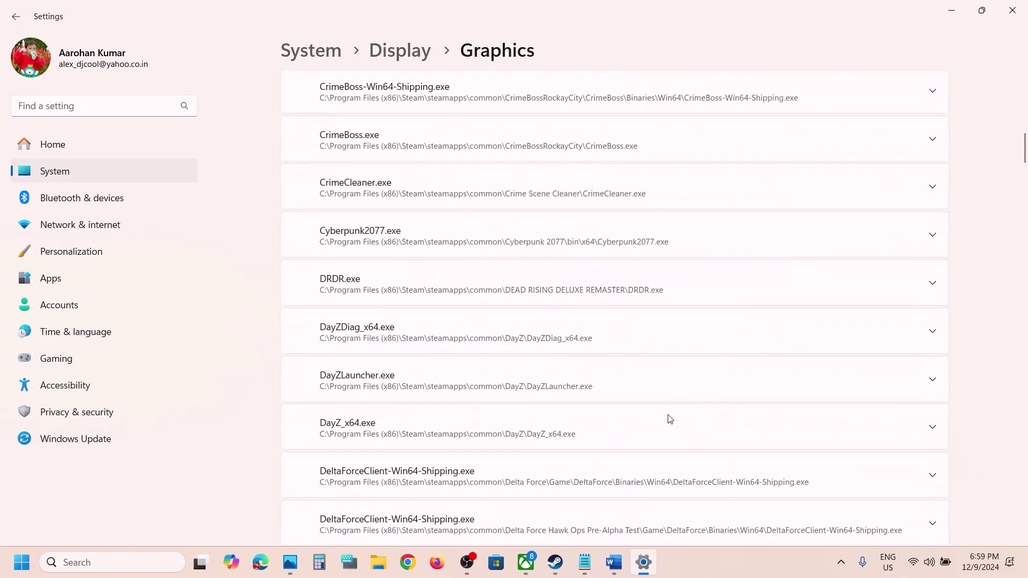
pyautogui.scroll(-16, 670, 420)
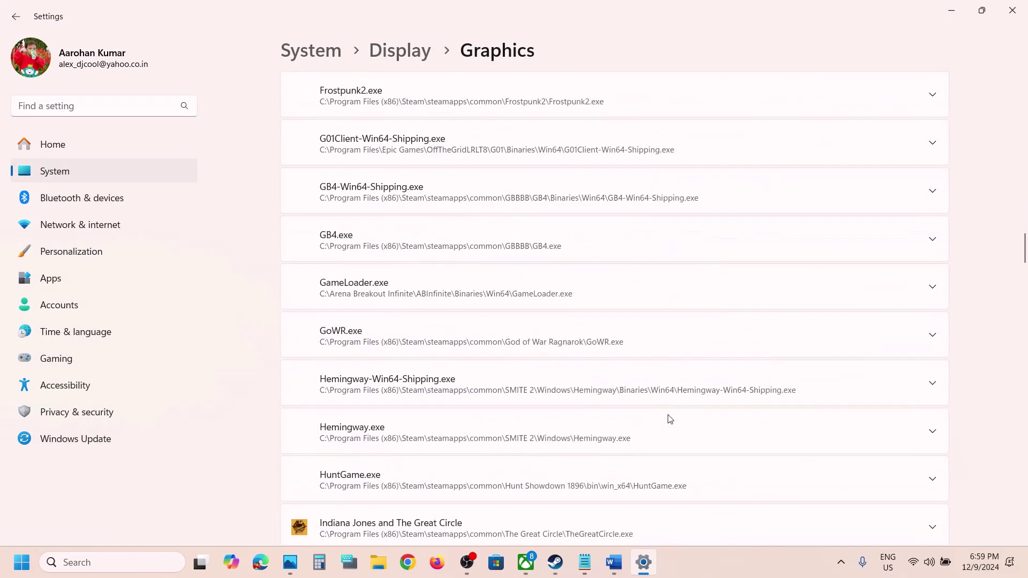
pyautogui.scroll(1, 696, 321)
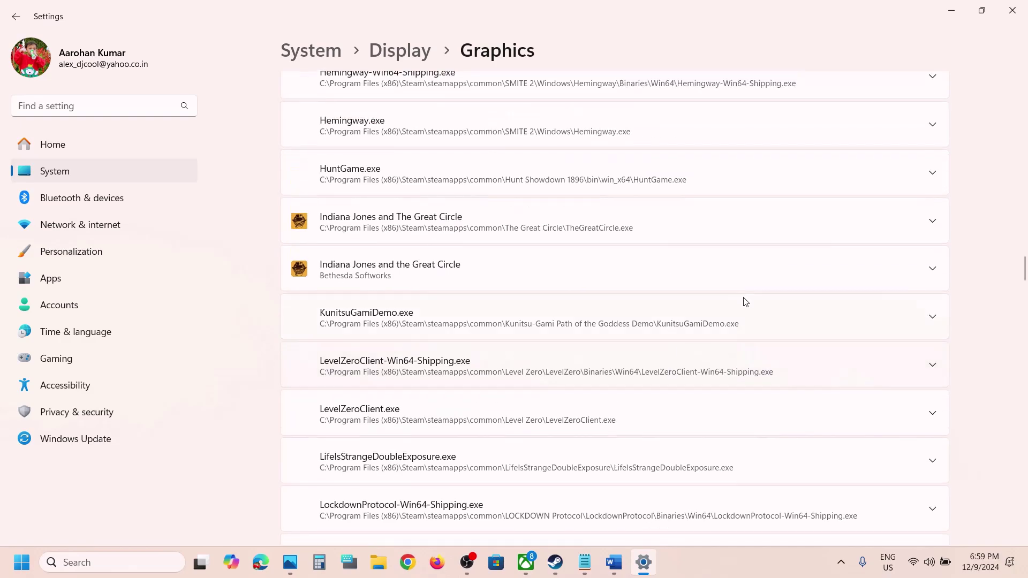
pyautogui.click(932, 221)
pyautogui.scroll(1, 933, 241)
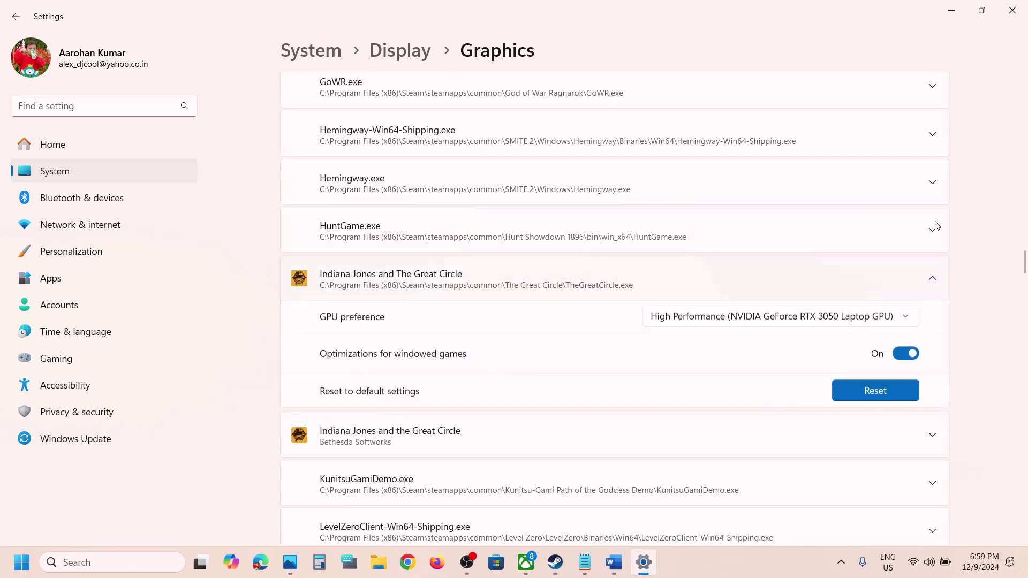
pyautogui.click(828, 324)
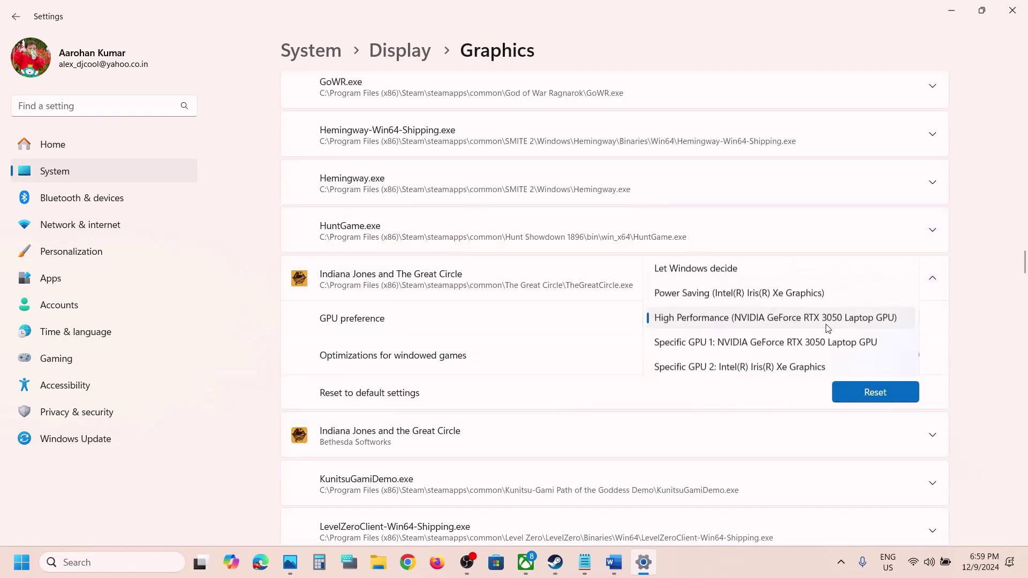
pyautogui.click(733, 322)
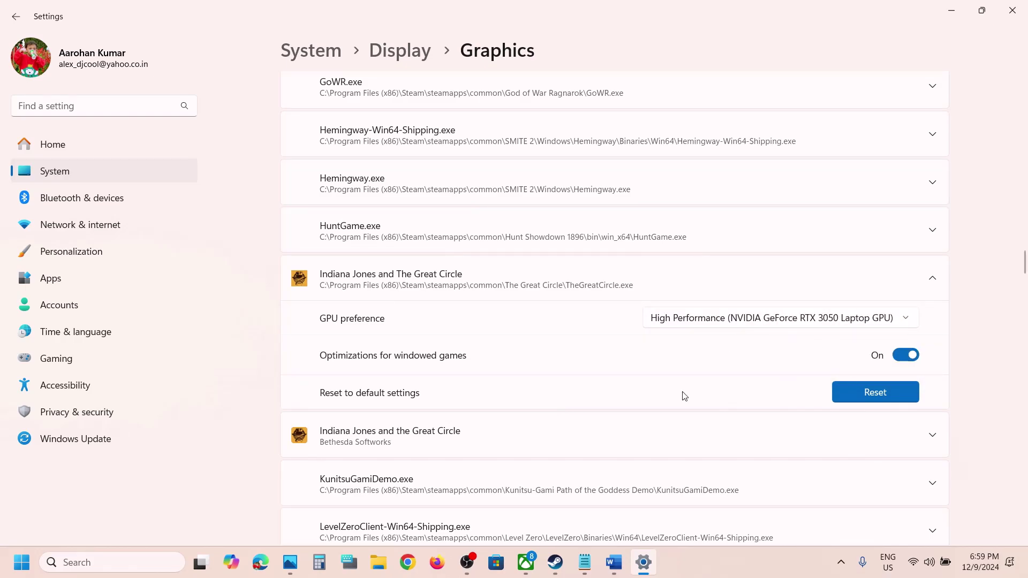
# - Choose Indiana Jones and the Great Circle as a Microsoft Store app for the custom graphics settings list
pyautogui.scroll(20, 684, 396)
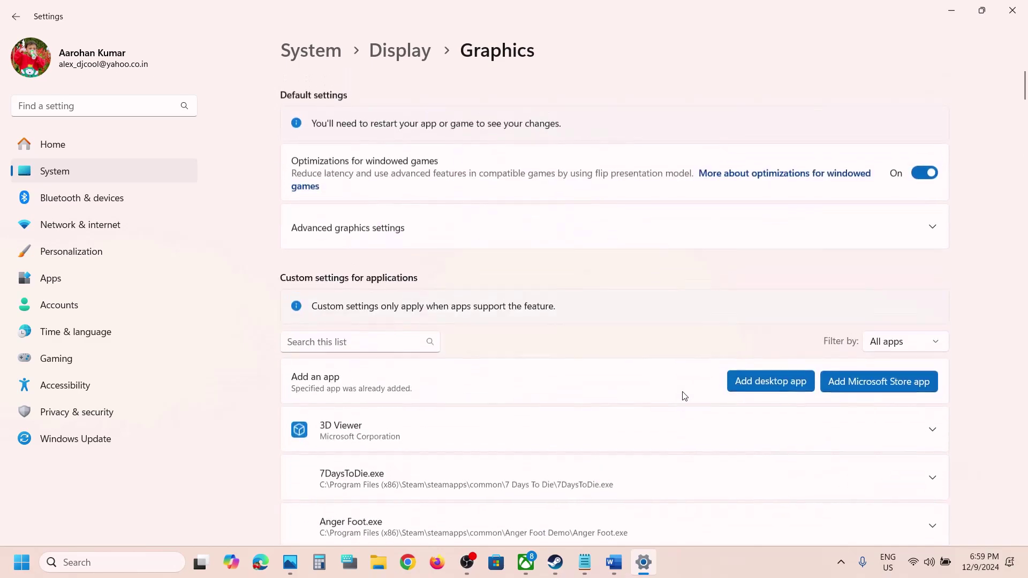
pyautogui.scroll(-1, 803, 370)
pyautogui.click(900, 368)
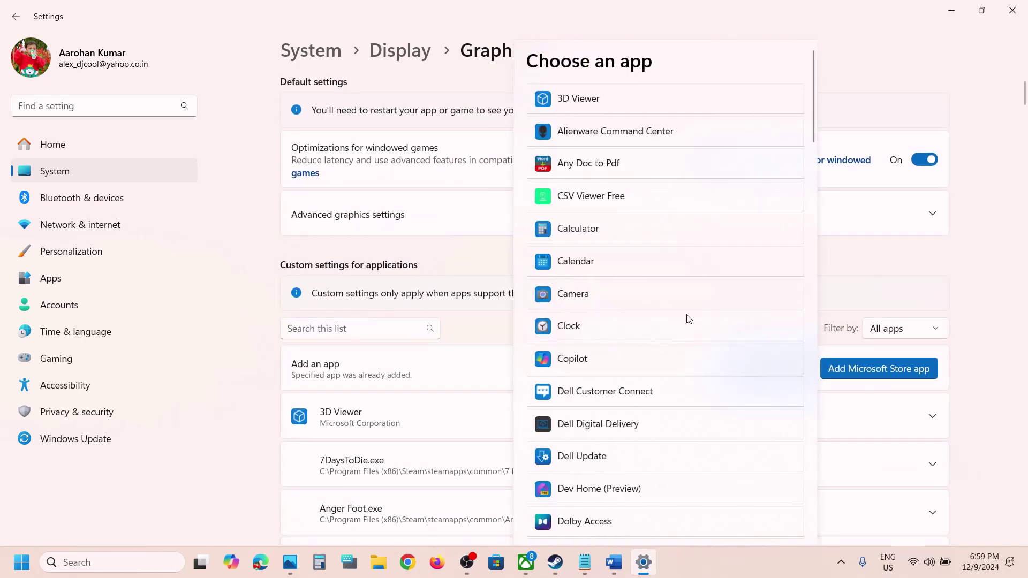
pyautogui.scroll(-8, 689, 319)
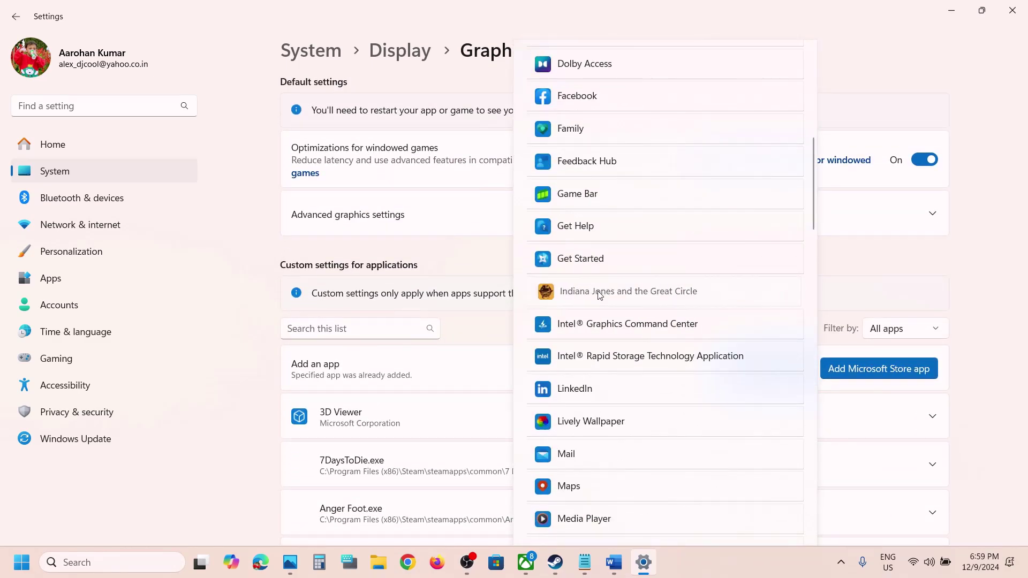
pyautogui.click(600, 294)
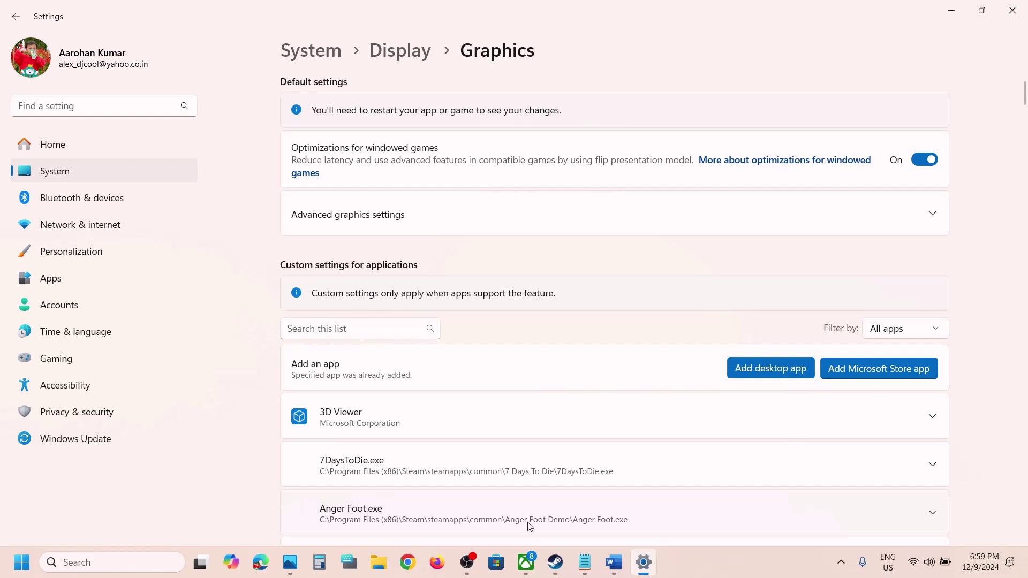
# - Switch to the Word document and read step 4 about rolling back the graphics driver to 565.90
pyautogui.click(614, 563)
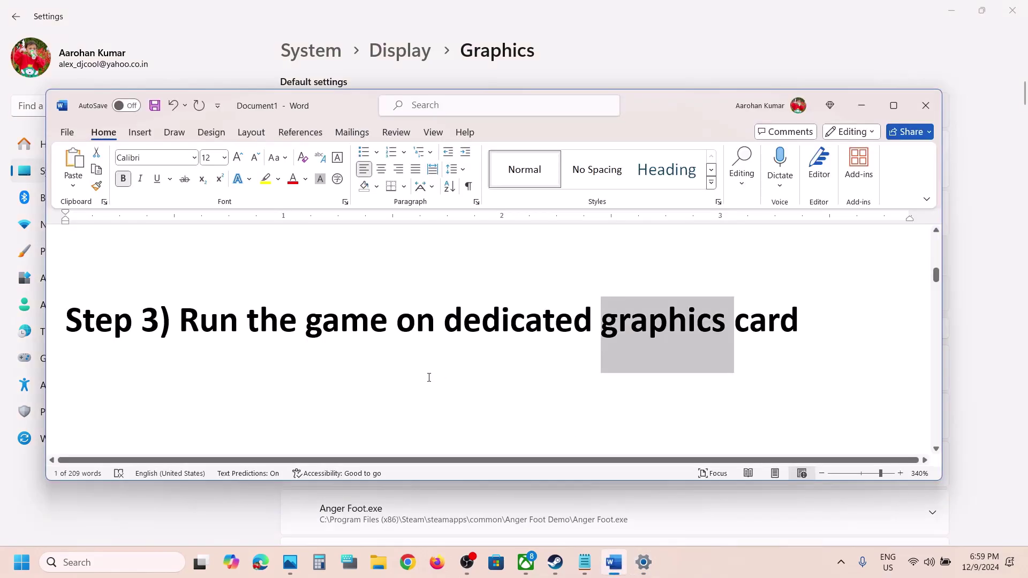
pyautogui.scroll(-3, 429, 378)
pyautogui.scroll(-1, 273, 333)
pyautogui.moveTo(203, 316); pyautogui.dragTo(656, 320)
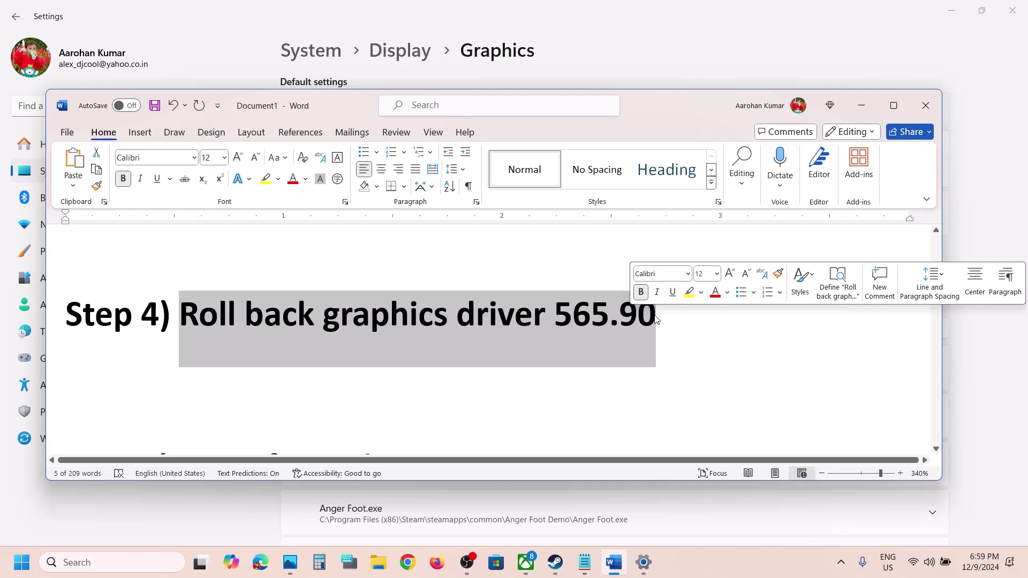
pyautogui.click(656, 320)
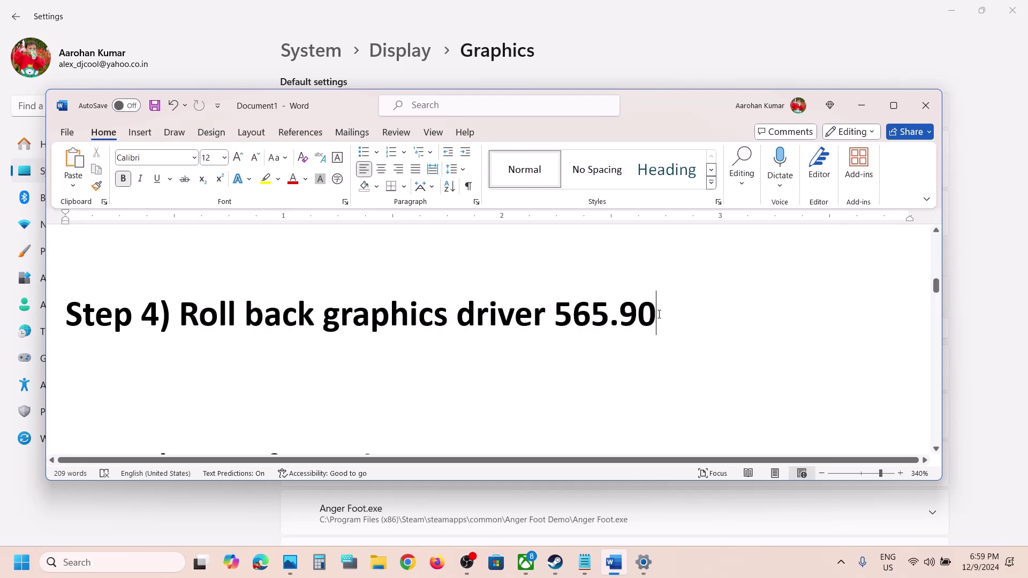
pyautogui.moveTo(659, 314); pyautogui.dragTo(574, 308)
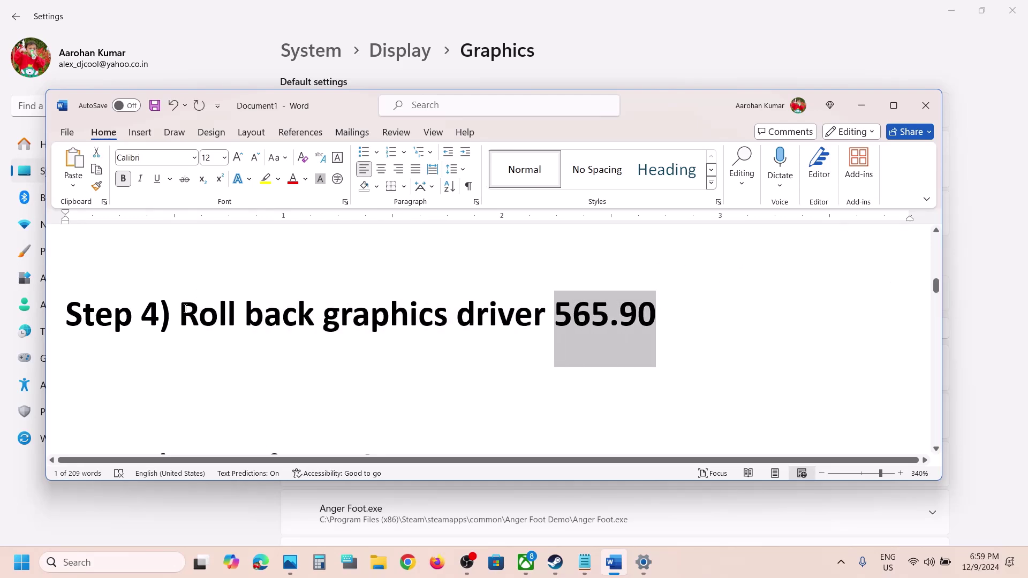
pyautogui.moveTo(185, 309); pyautogui.dragTo(455, 310)
# - Copy the NVIDIA driver download link from step 2 of the Word document and open it in Chrome
pyautogui.scroll(15, 453, 296)
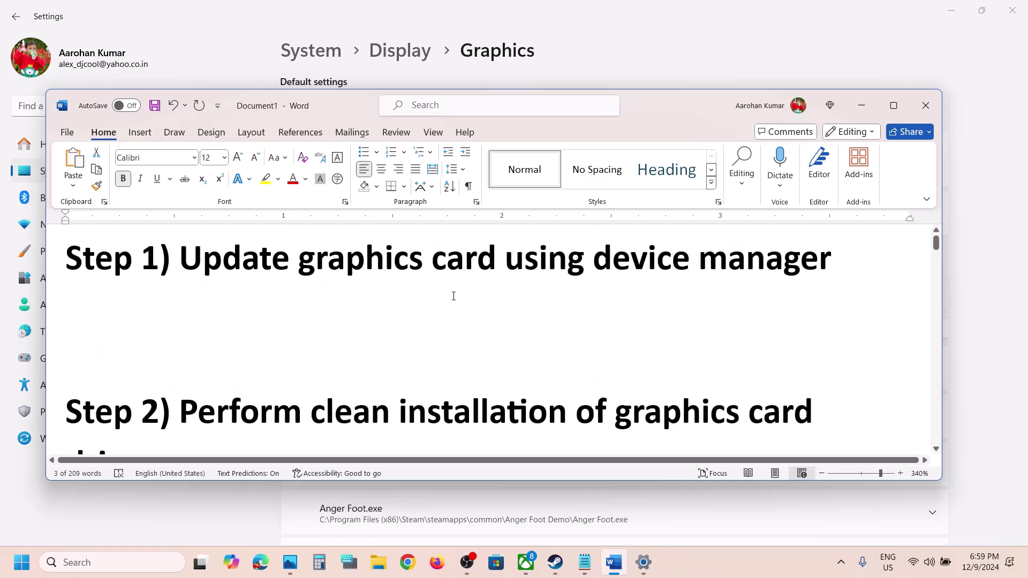
pyautogui.scroll(-5, 454, 296)
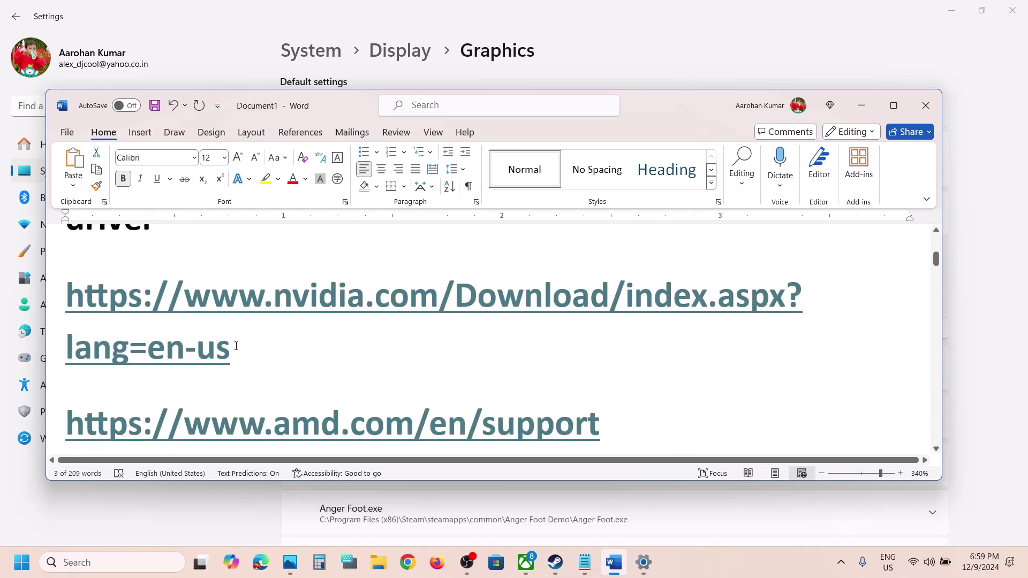
pyautogui.moveTo(236, 346); pyautogui.dragTo(99, 321)
pyautogui.hotkey('ctrl', 'c')
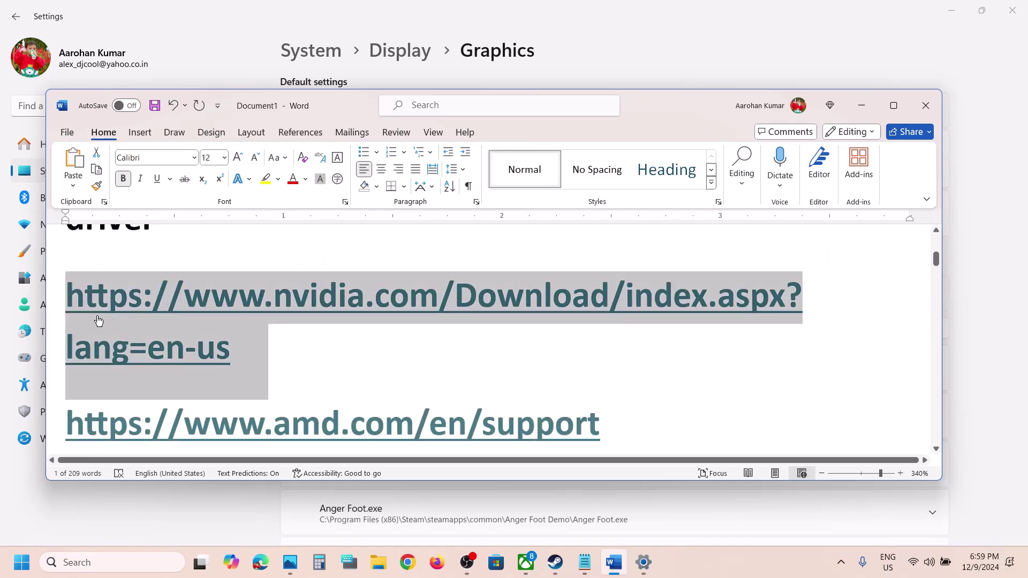
pyautogui.click(409, 551)
pyautogui.hotkey('ctrl', 'v')
pyautogui.press('Return')
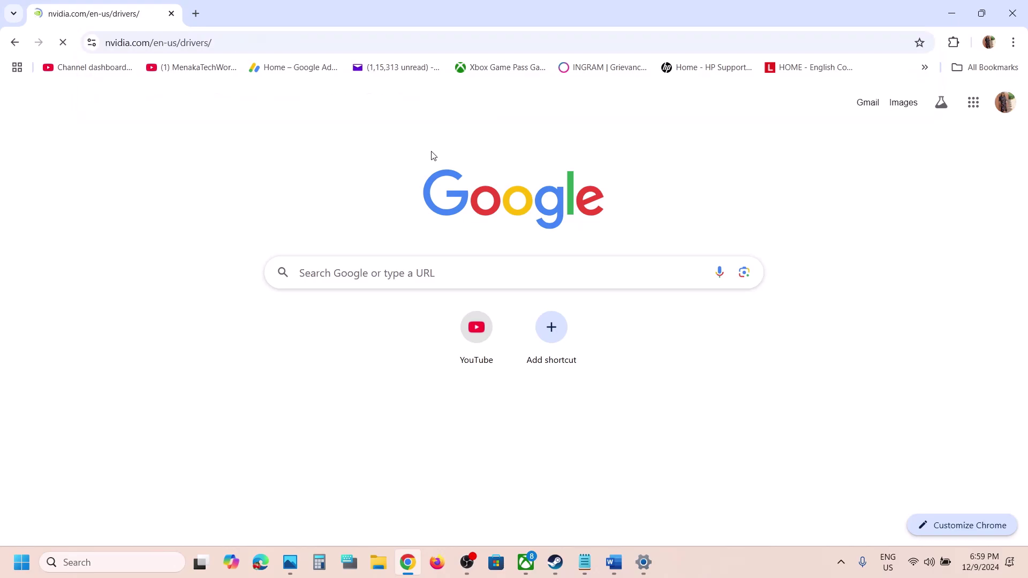
# - Search for GeForce RTX 3050 Laptop GPU drivers for Windows 11 and look at the Game Ready Driver 566.36 page, returning to the results
pyautogui.scroll(-3, 279, 389)
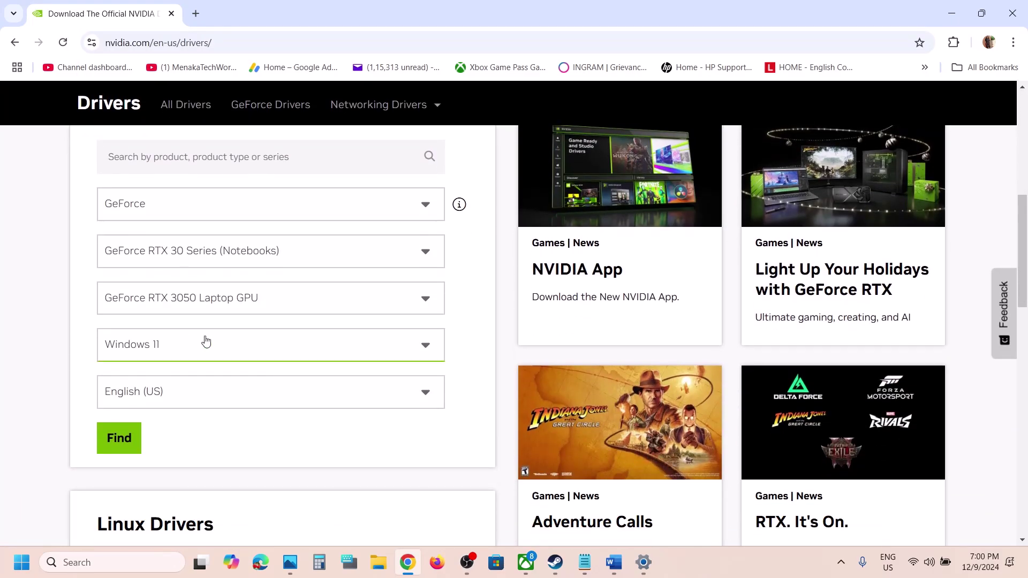
pyautogui.click(121, 446)
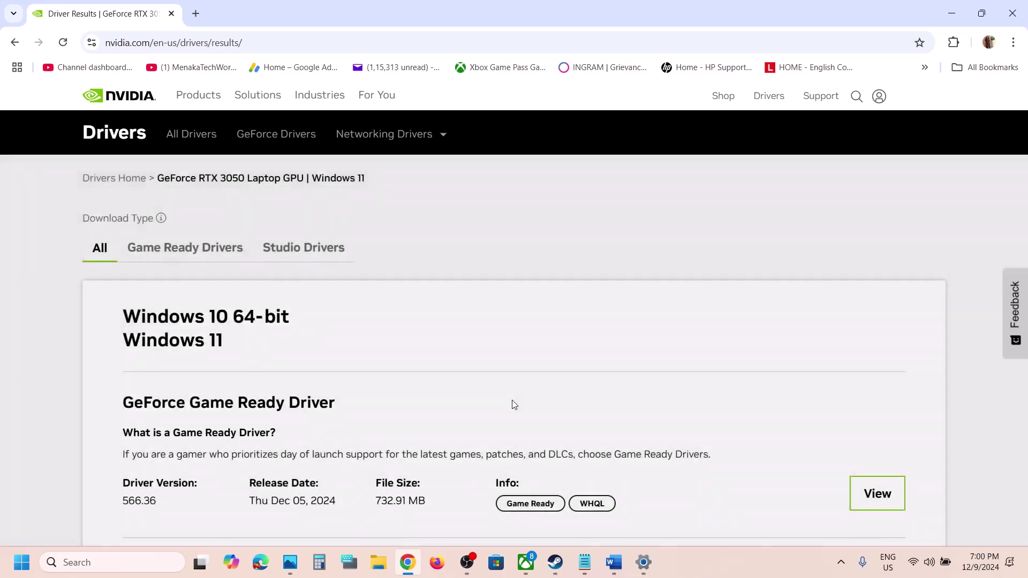
pyautogui.scroll(-2, 810, 356)
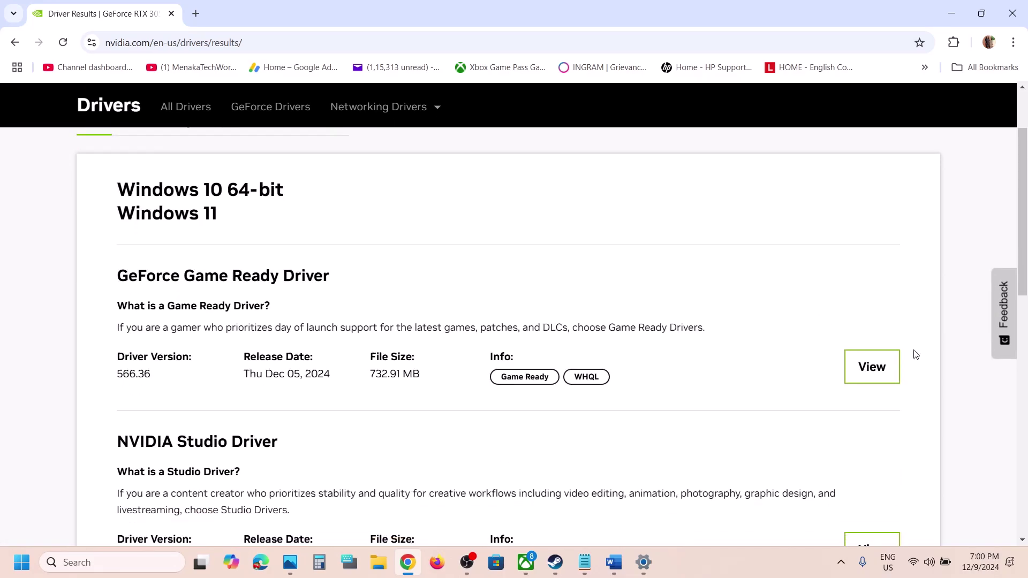
pyautogui.click(861, 377)
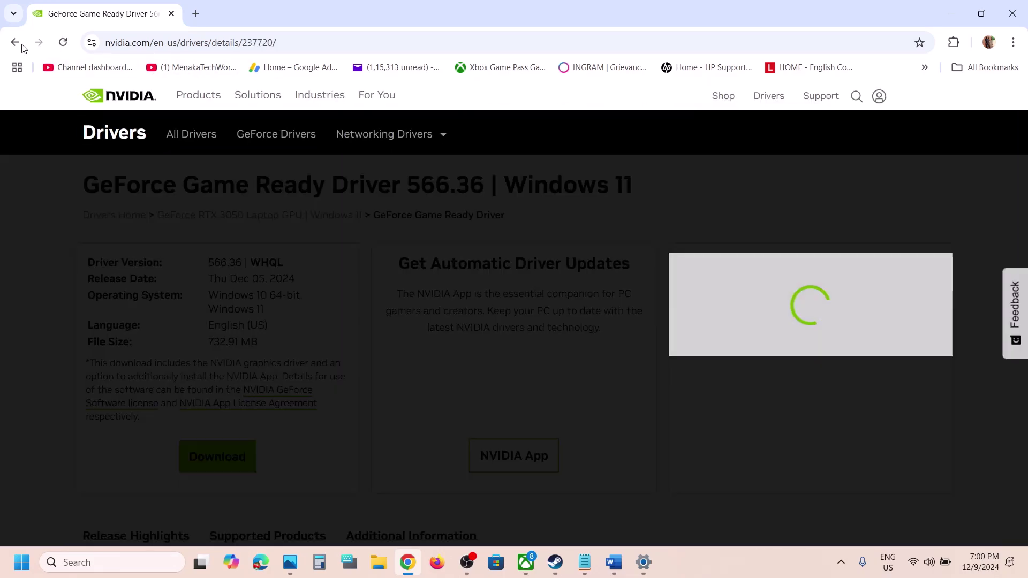
pyautogui.hotkey('alt', 'Left')
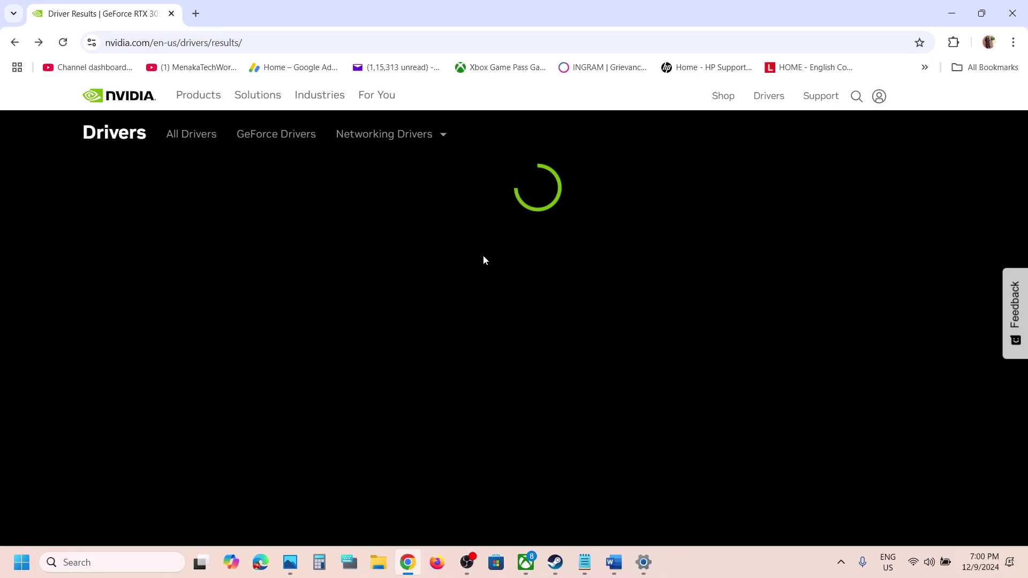
# - Expand the list of older driver versions and locate the GeForce Game Ready Driver 565.90 and 566.03 entries
pyautogui.scroll(-5, 484, 255)
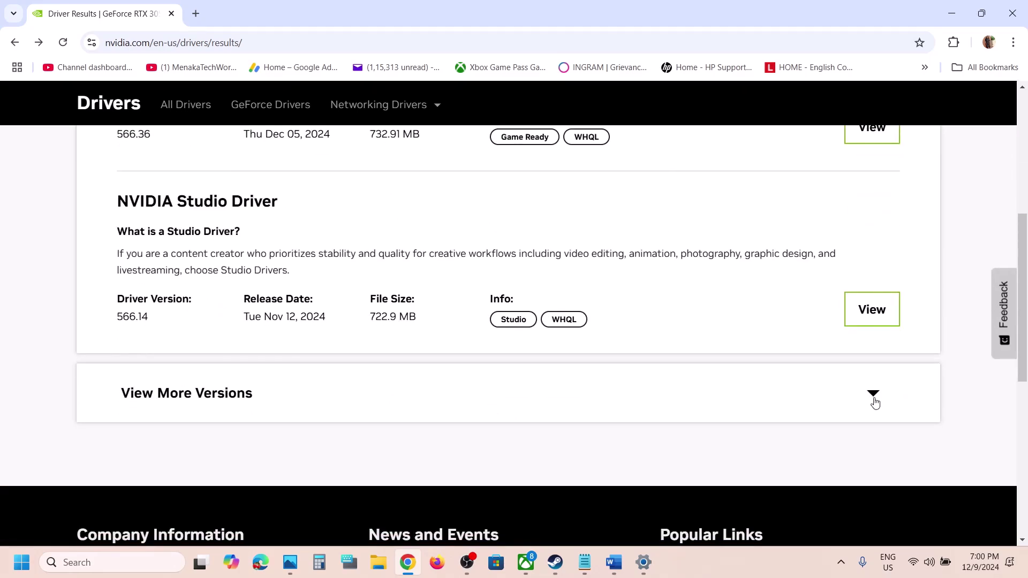
pyautogui.click(874, 403)
pyautogui.scroll(-3, 514, 425)
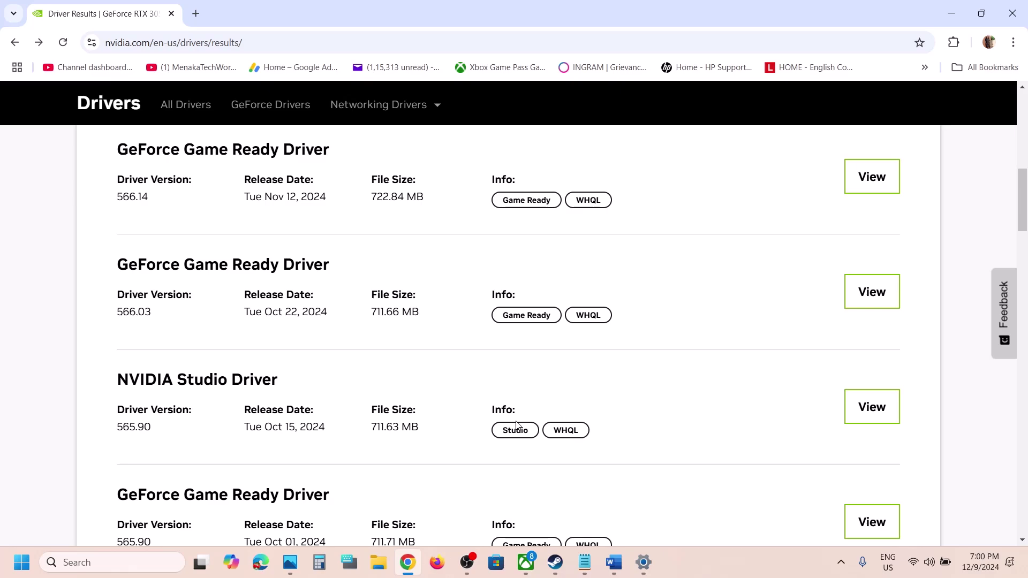
pyautogui.scroll(-1, 517, 426)
pyautogui.scroll(-1, 175, 433)
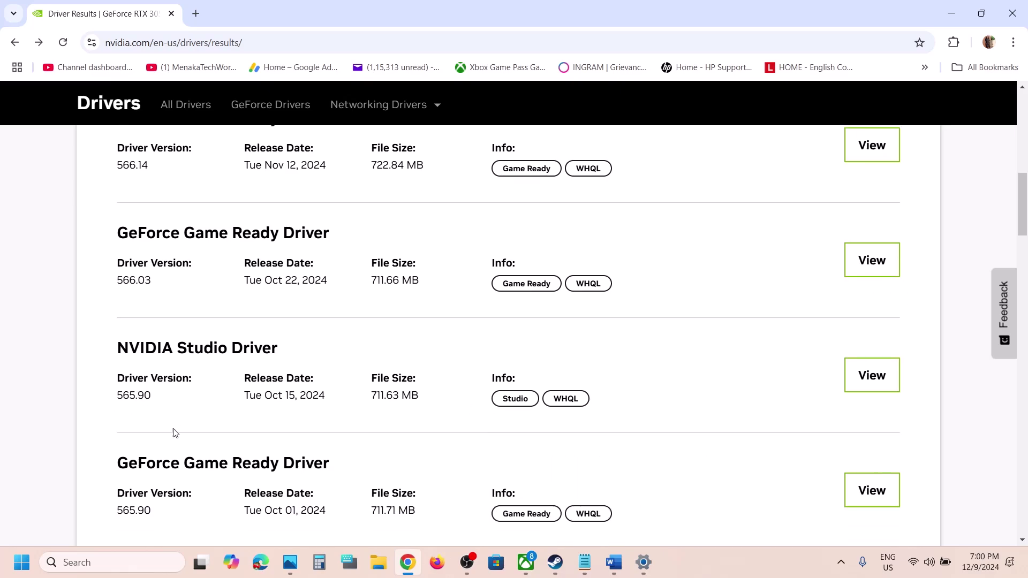
pyautogui.moveTo(118, 476); pyautogui.dragTo(152, 473)
pyautogui.click(152, 473)
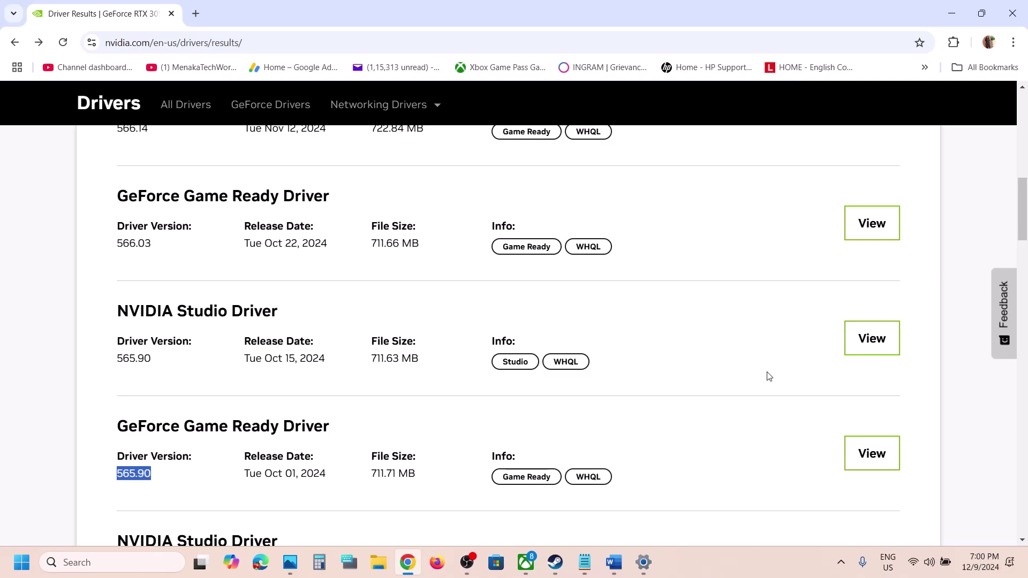
pyautogui.scroll(2, 320, 373)
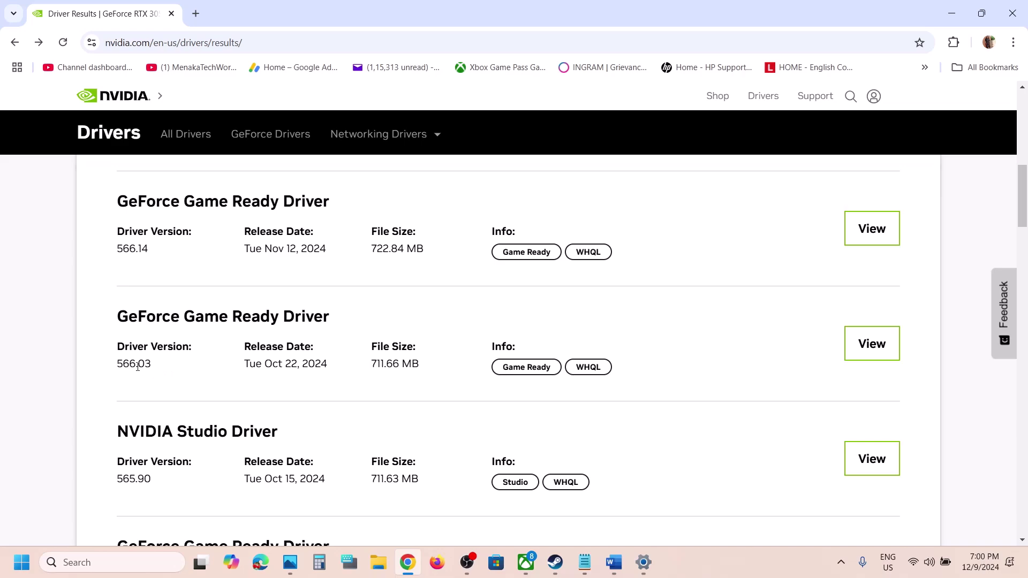
pyautogui.doubleClick(138, 367)
pyautogui.scroll(-3, 137, 366)
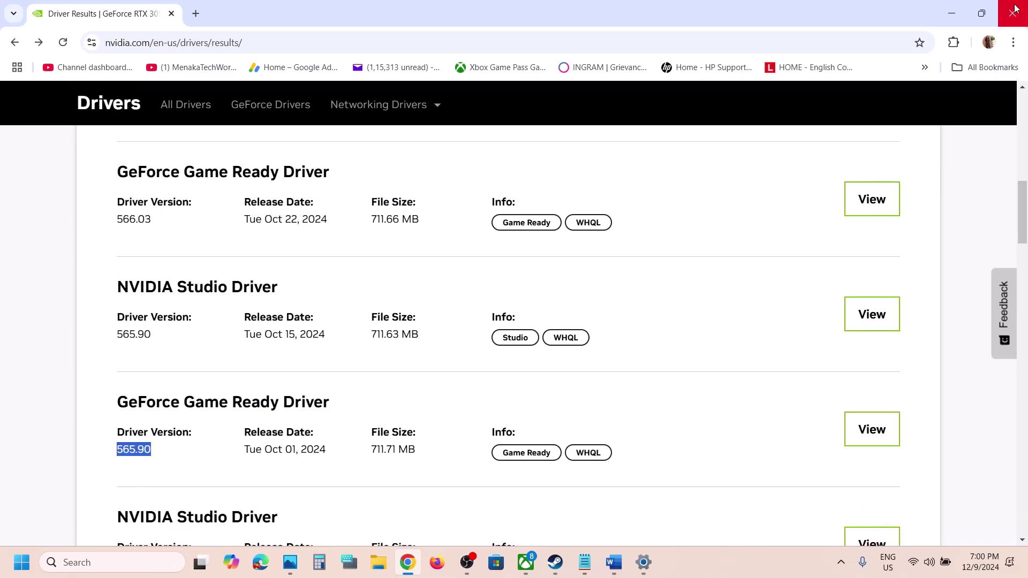
# - Minimize Chrome and read step 5 about trying safe mode in the Word document
pyautogui.click(952, 13)
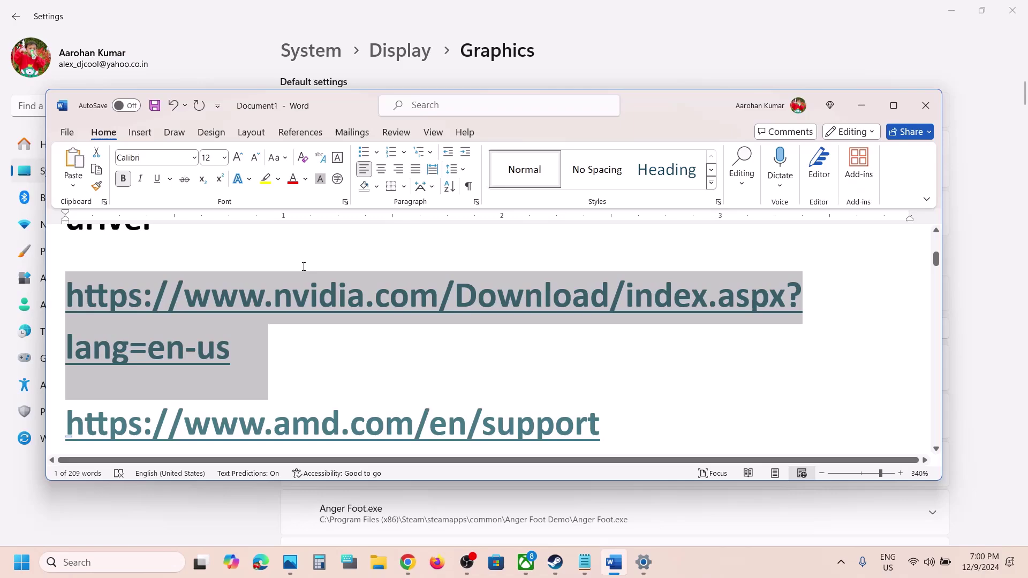
pyautogui.click(289, 295)
pyautogui.scroll(3, 287, 294)
pyautogui.scroll(-10, 287, 294)
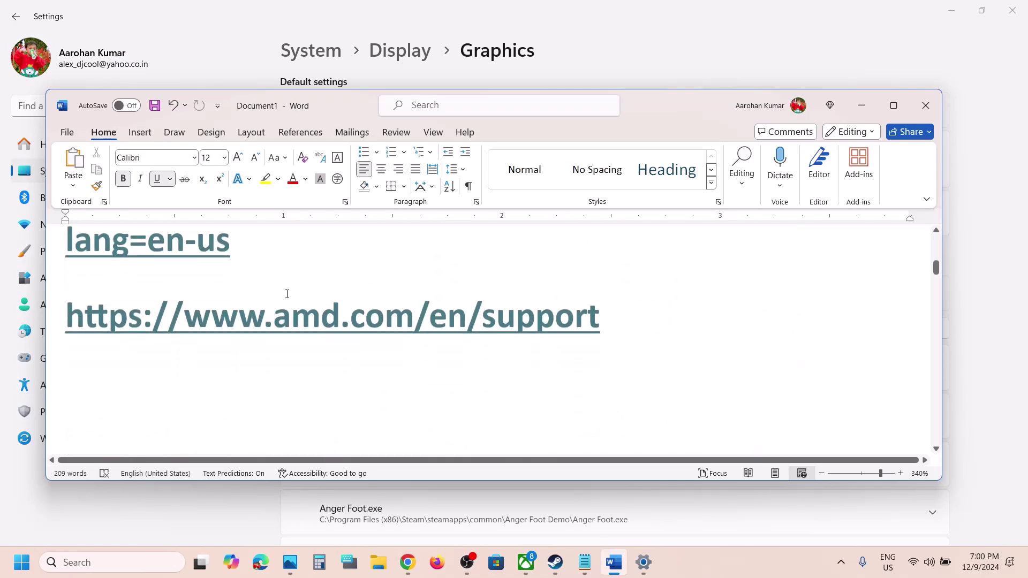
pyautogui.scroll(-4, 287, 294)
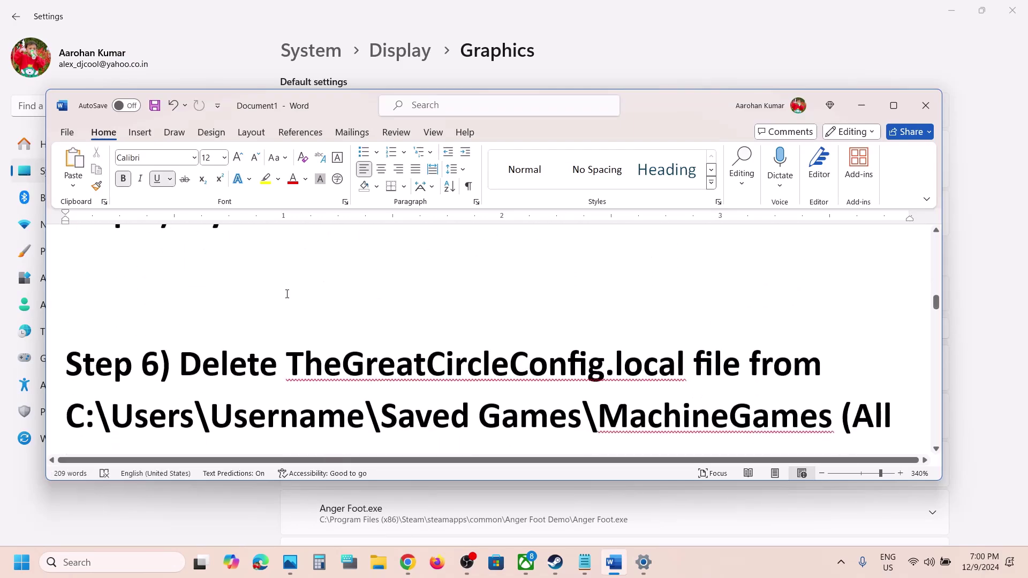
pyautogui.scroll(3, 285, 320)
pyautogui.moveTo(204, 338); pyautogui.dragTo(389, 342)
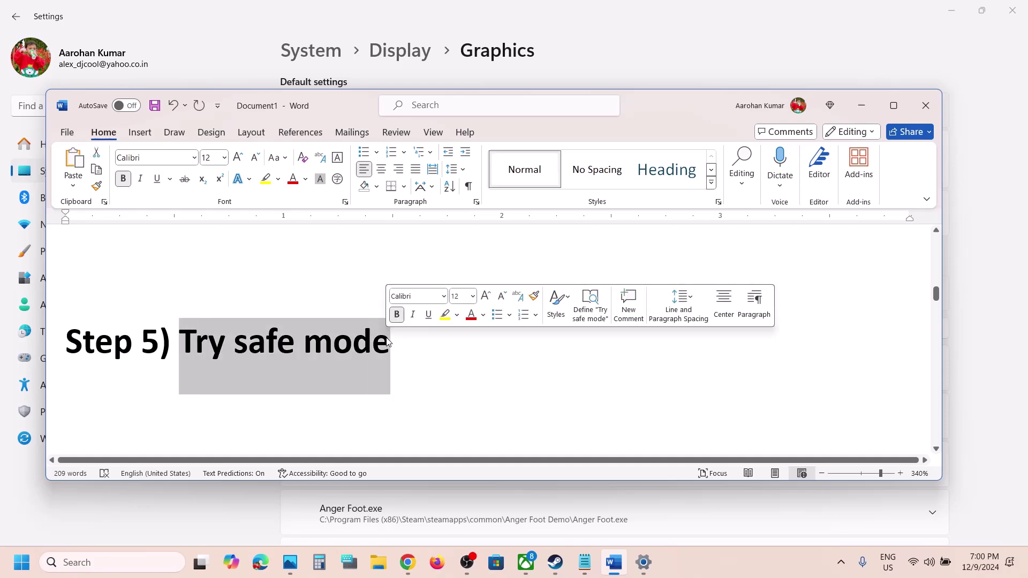
pyautogui.scroll(3, 388, 343)
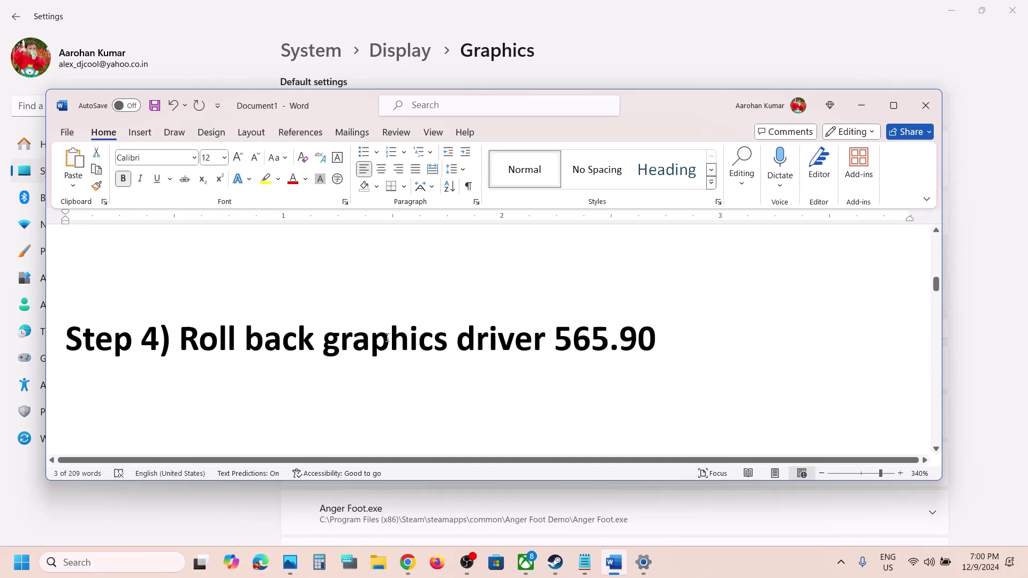
# - Switch to Steam, open the launch options for Indiana Jones and the Great Circle, select Launch in Safe Mode and cancel
pyautogui.click(556, 564)
pyautogui.click(253, 293)
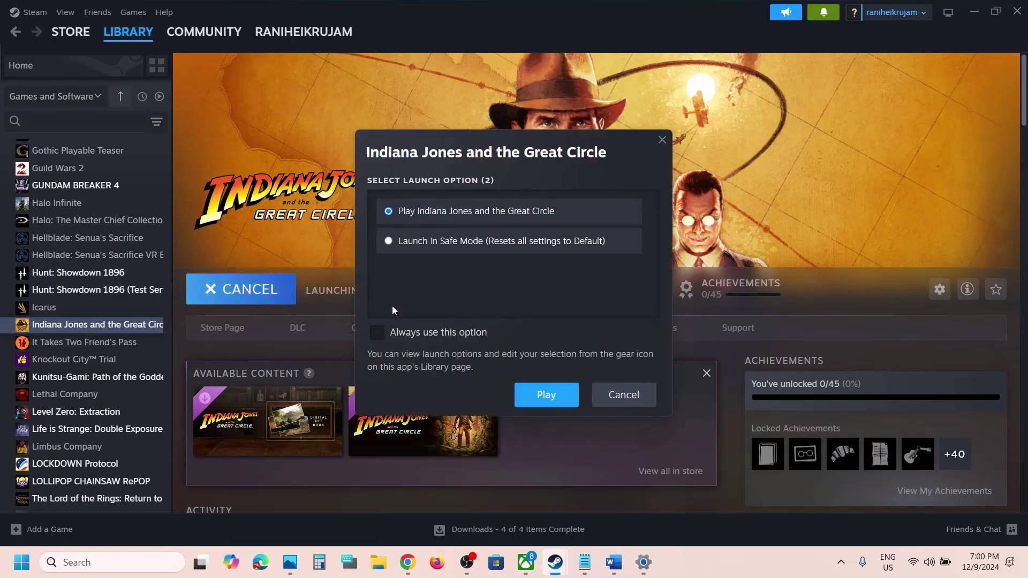
pyautogui.click(404, 250)
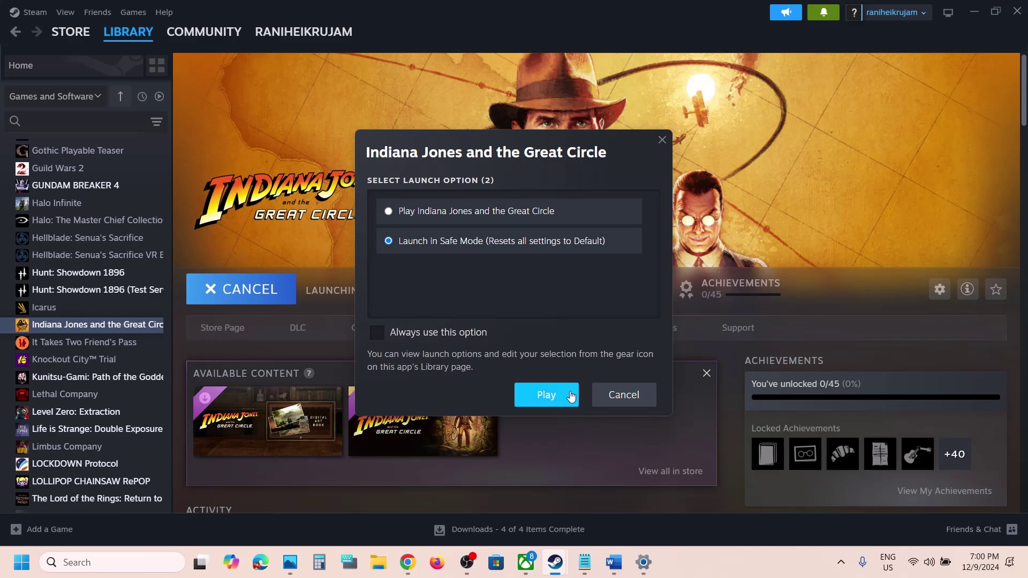
pyautogui.click(624, 395)
# - Switch to the Word document, maximize it and read step 6, highlighting the file name TheGreatCircleConfig.local
pyautogui.click(615, 562)
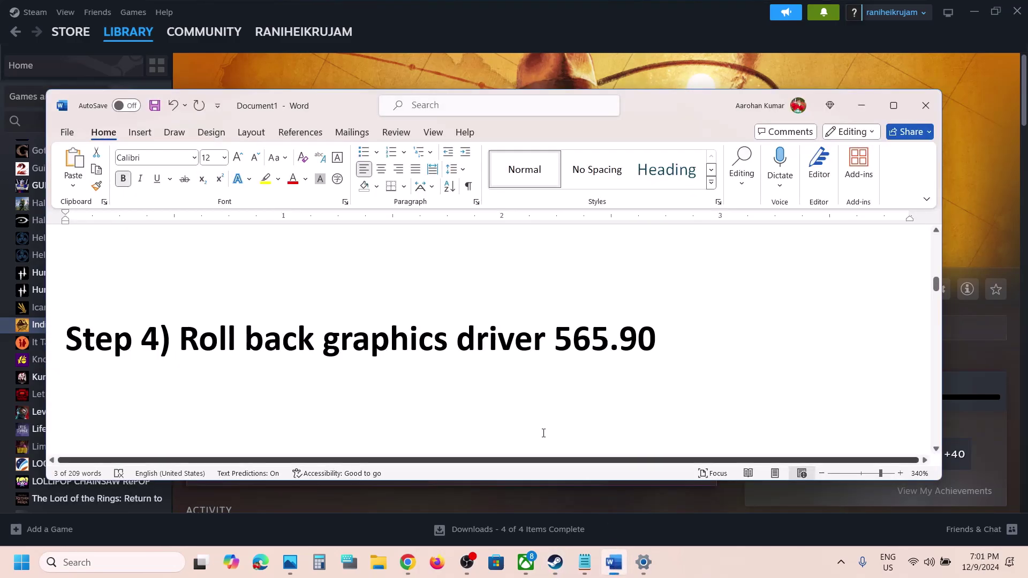
pyautogui.scroll(-5, 447, 395)
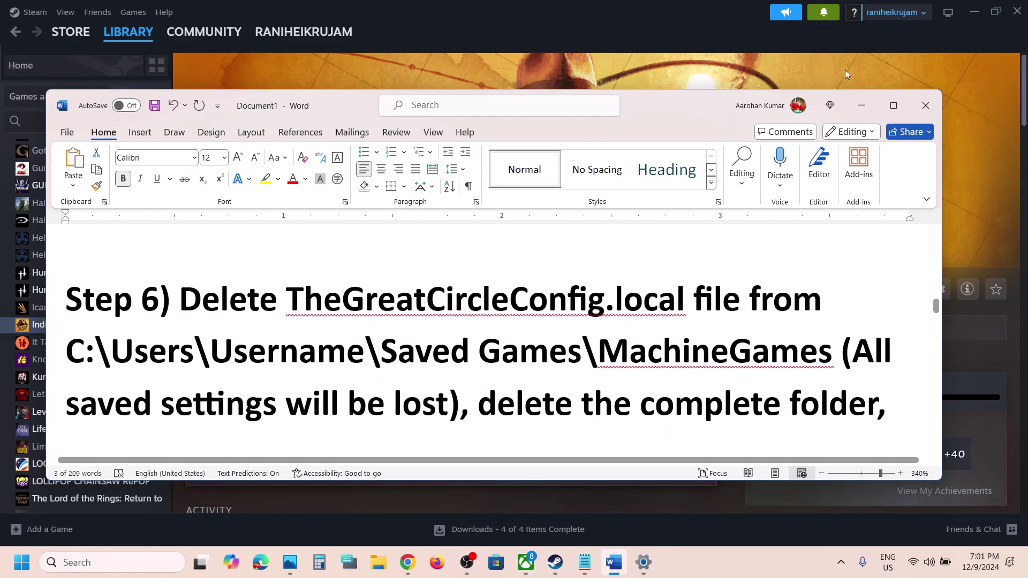
pyautogui.click(893, 105)
pyautogui.scroll(1, 413, 249)
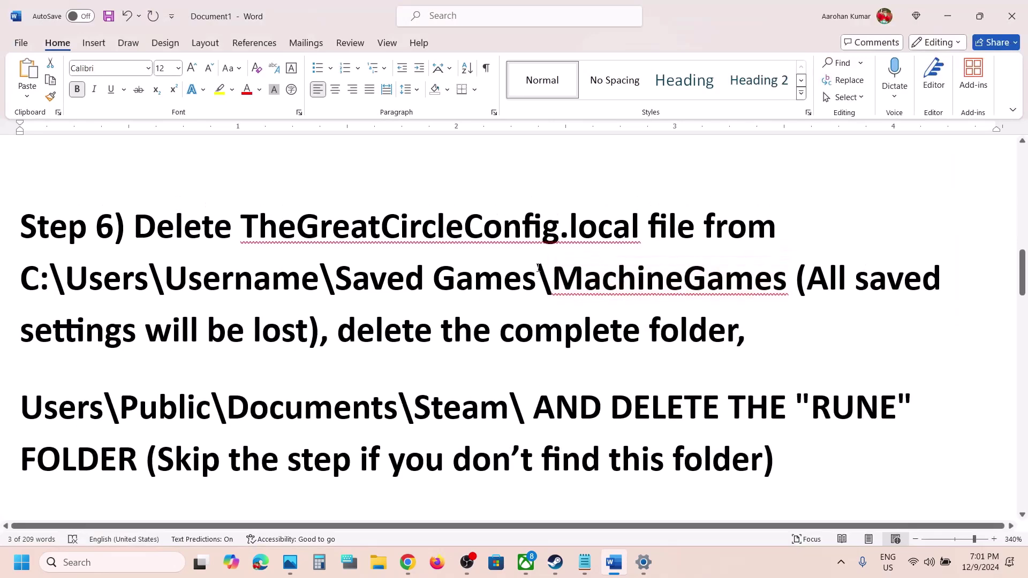
pyautogui.moveTo(330, 228); pyautogui.dragTo(646, 230)
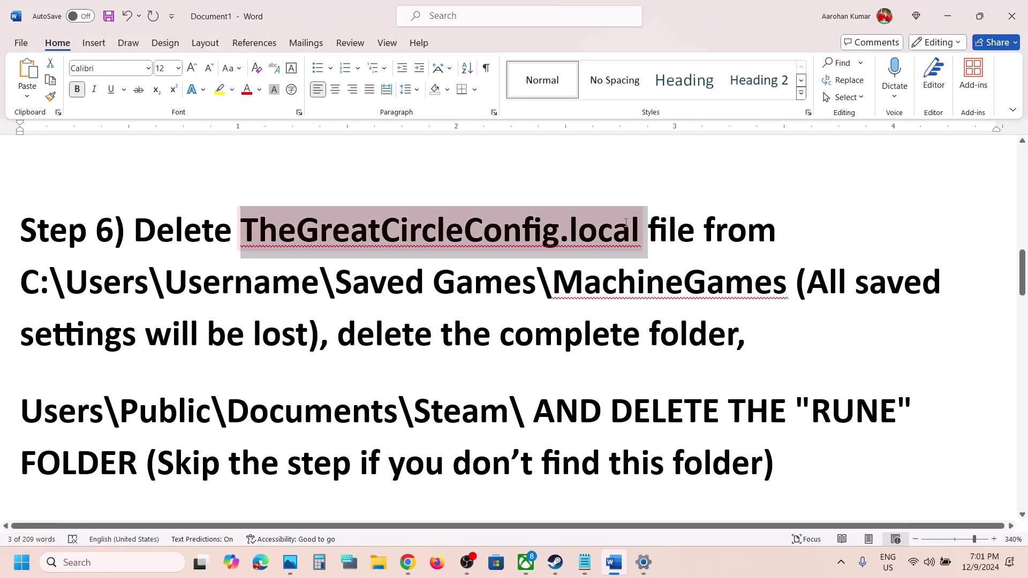
# - Open File Explorer and go to the Users folder on the OS (C:) drive
pyautogui.click(379, 562)
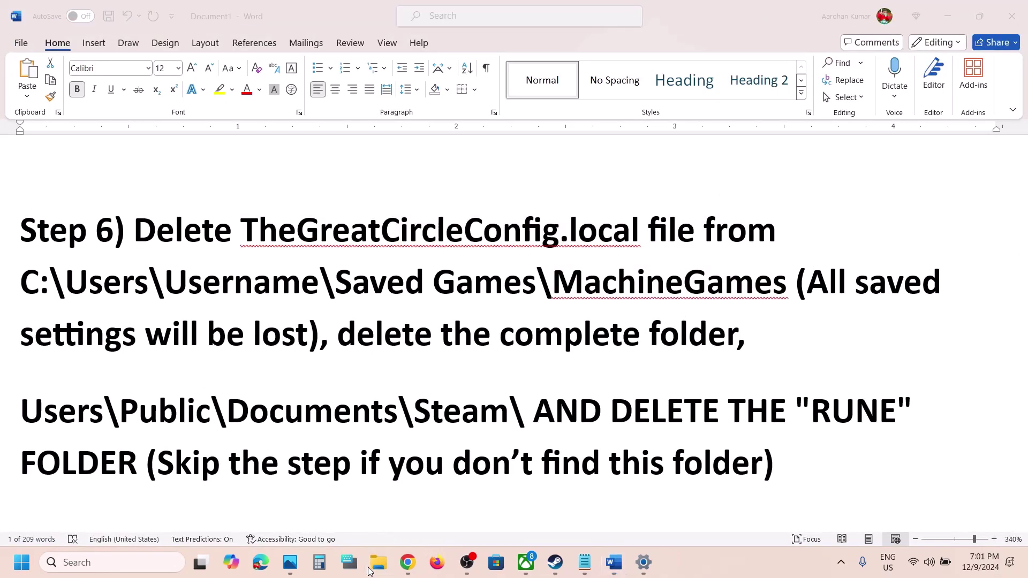
pyautogui.click(51, 304)
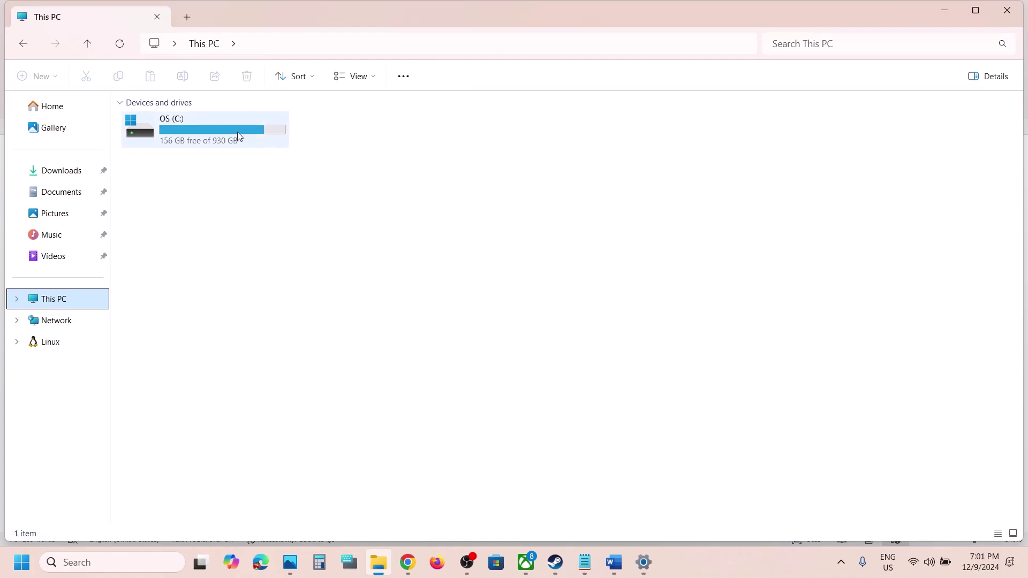
pyautogui.doubleClick(223, 140)
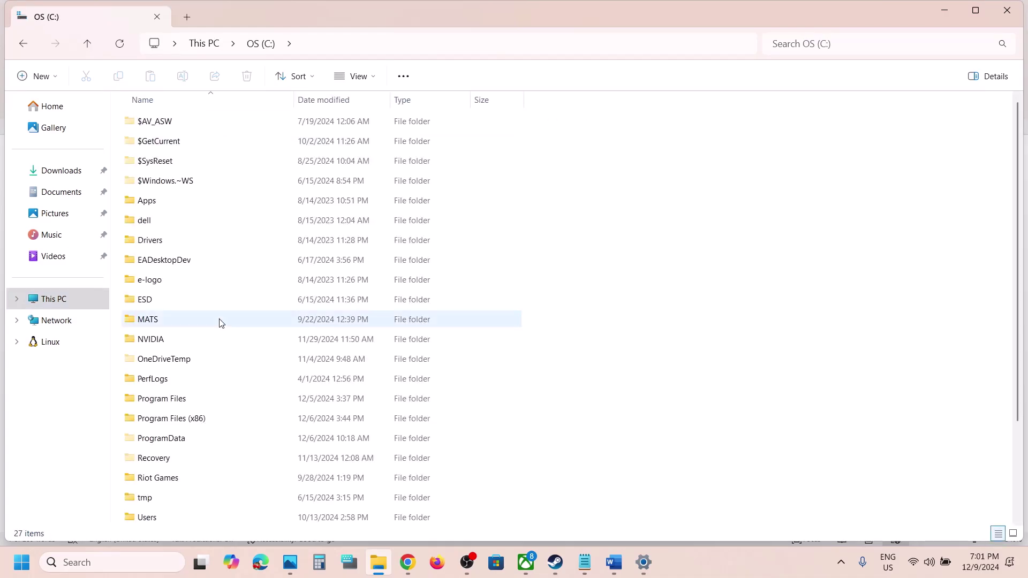
pyautogui.scroll(-2, 221, 321)
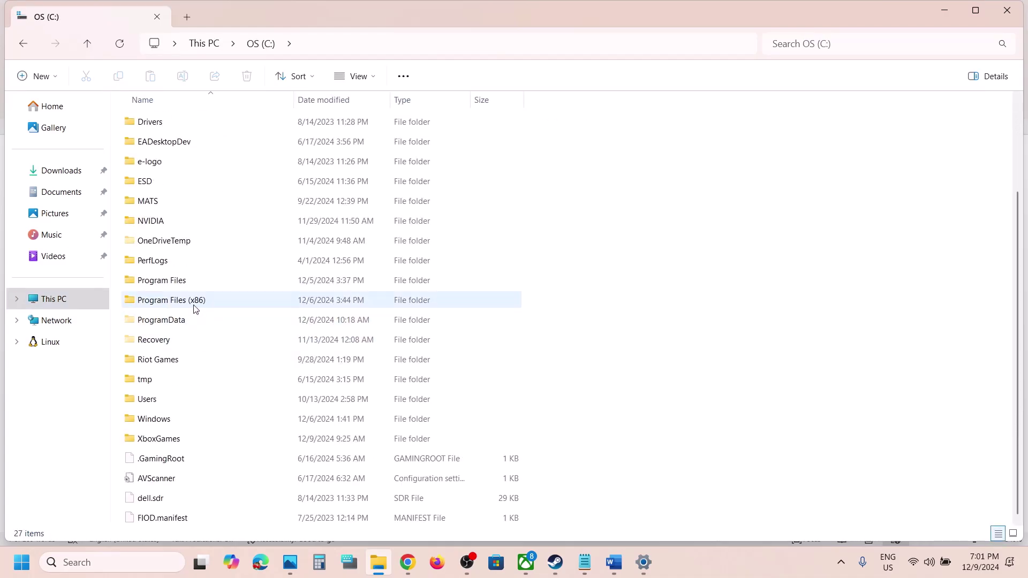
pyautogui.doubleClick(154, 399)
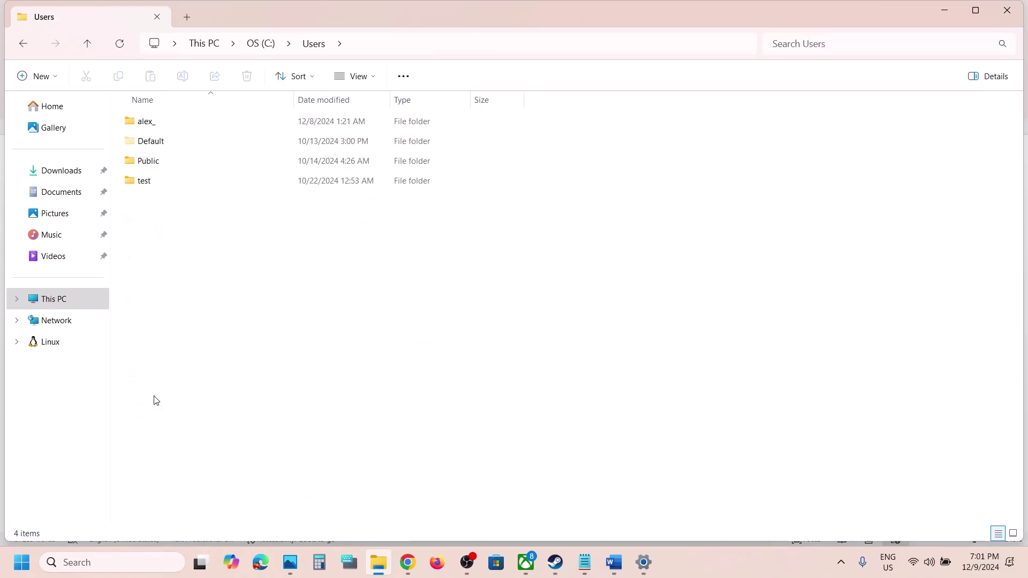
# - Open the Saved Games\MachineGames\TheGreatCircle\base folder inside the user's profile folder
pyautogui.doubleClick(181, 123)
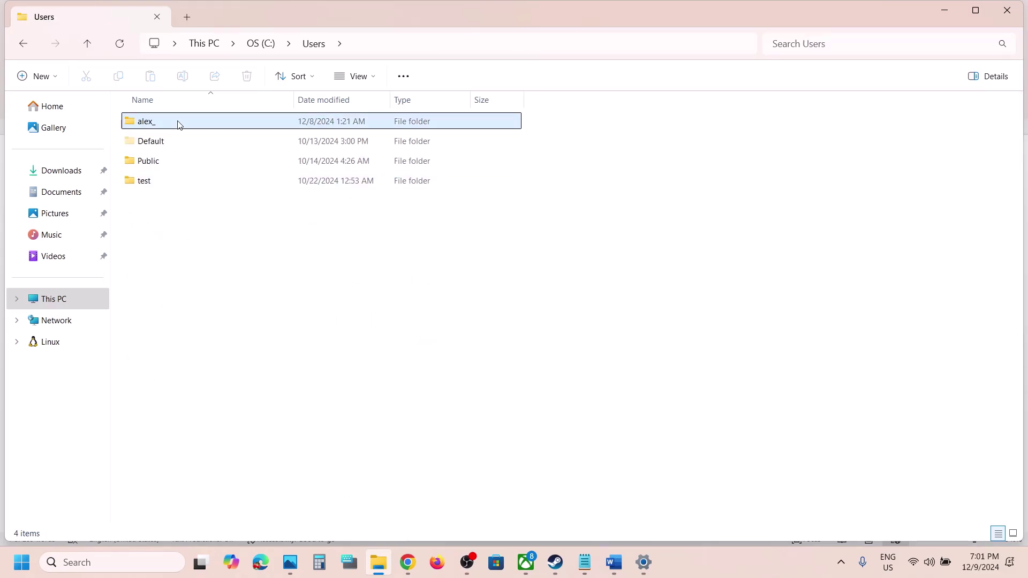
pyautogui.scroll(-2, 218, 333)
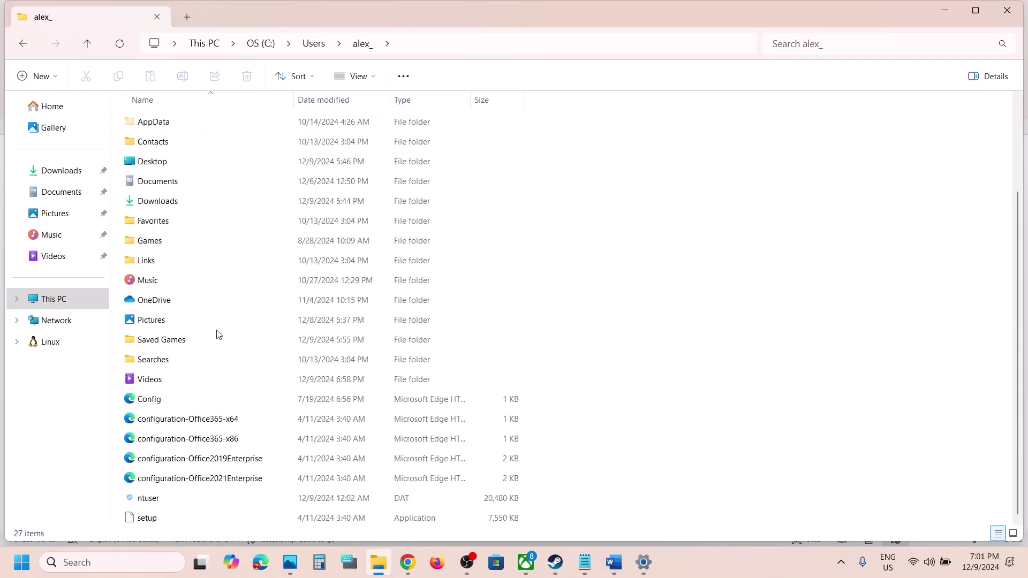
pyautogui.doubleClick(161, 346)
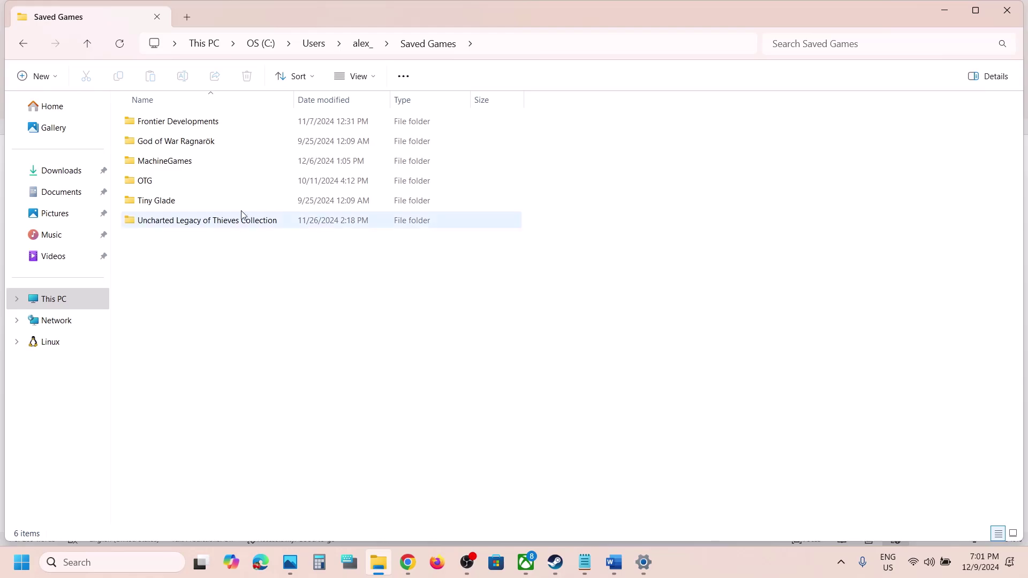
pyautogui.doubleClick(178, 165)
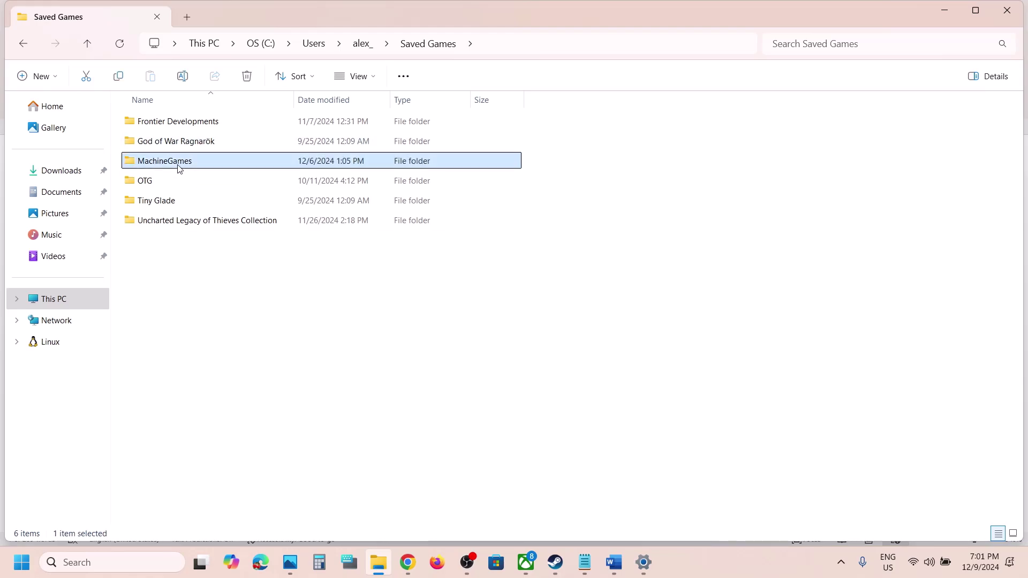
pyautogui.doubleClick(188, 125)
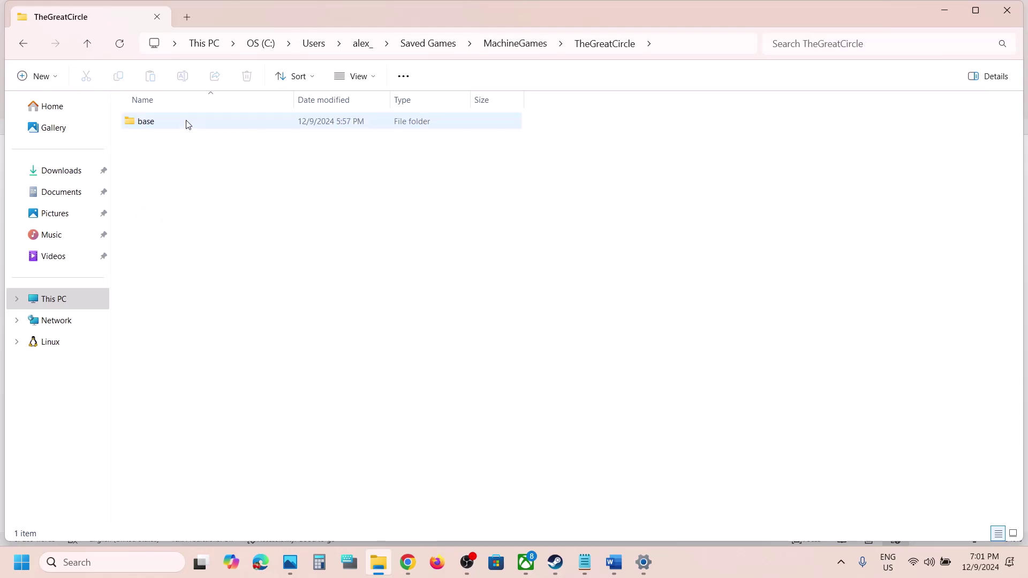
pyautogui.doubleClick(179, 124)
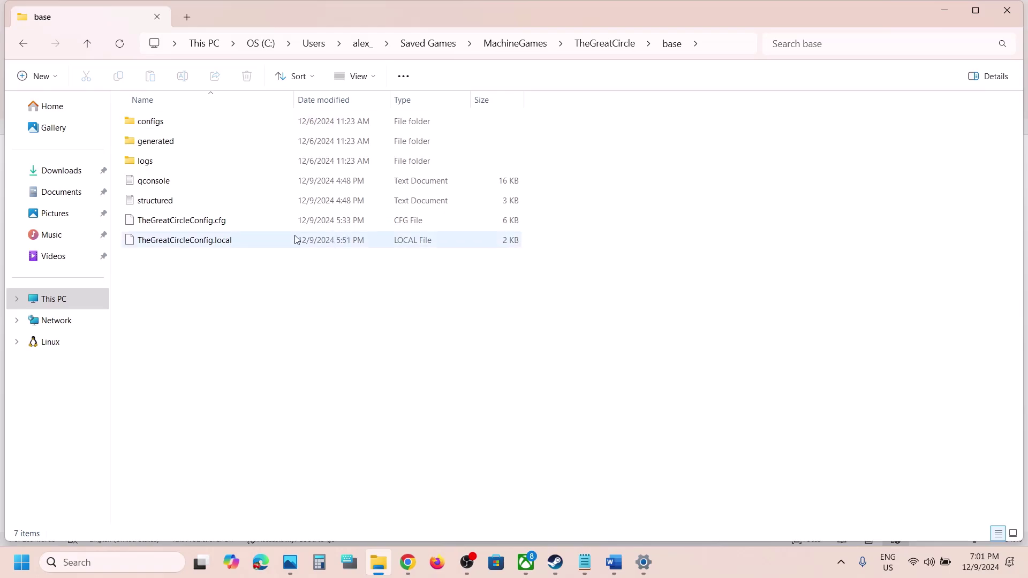
# - Delete the TheGreatCircleConfig.local file from the base folder, checking step 6 in Word before deleting it
pyautogui.click(242, 246)
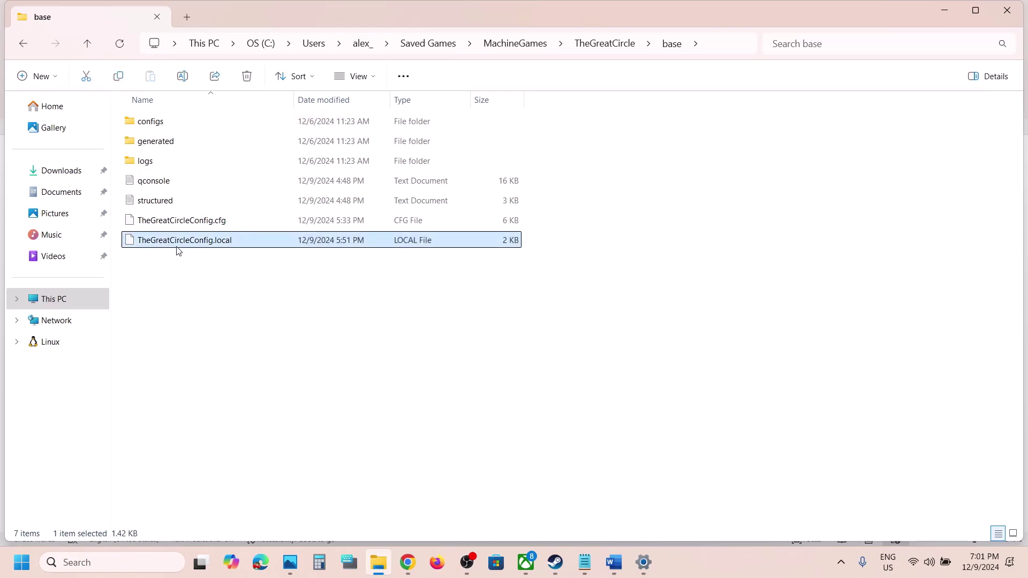
pyautogui.click(611, 574)
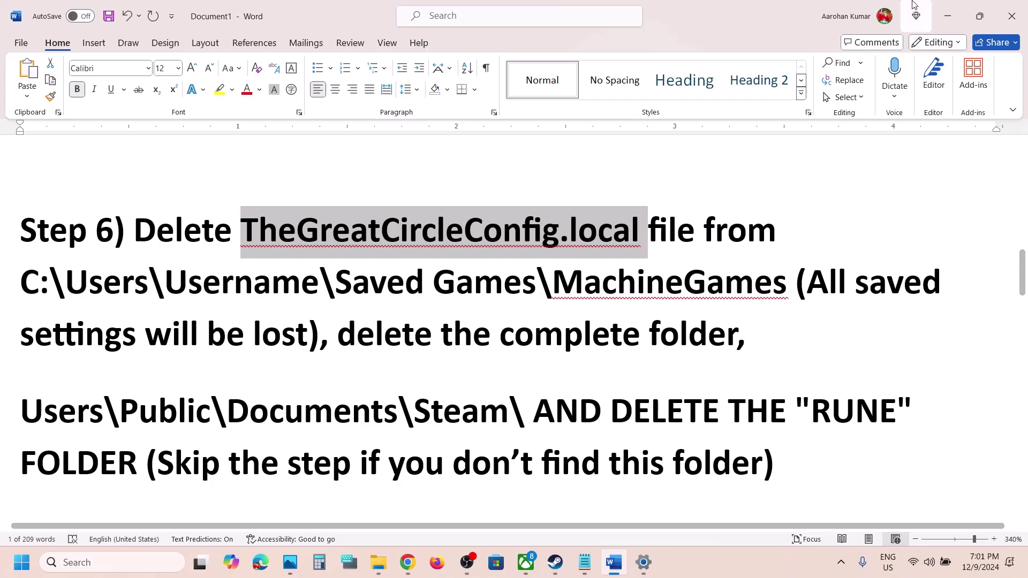
pyautogui.hotkey('alt', 'Tab')
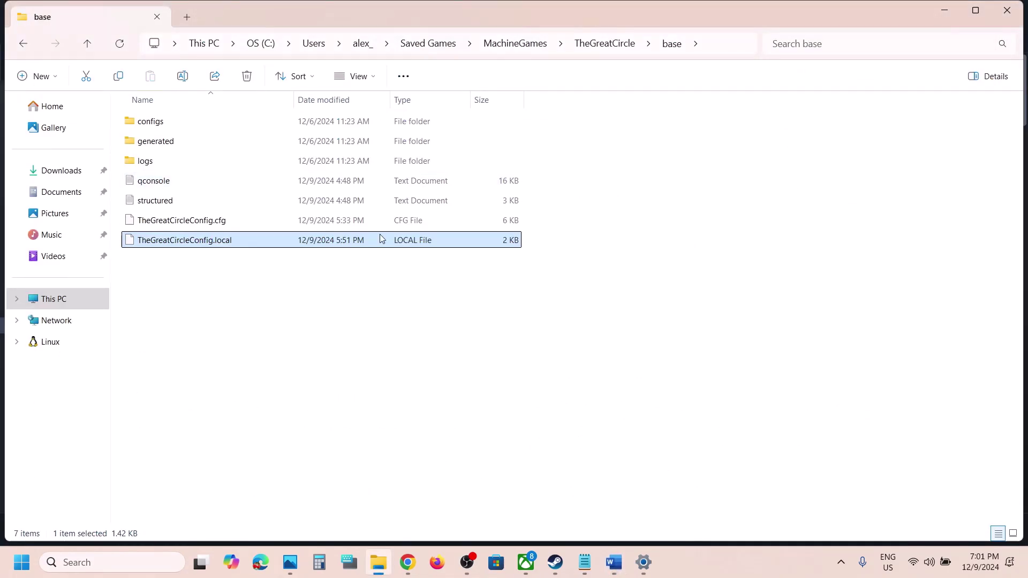
pyautogui.rightClick(244, 246)
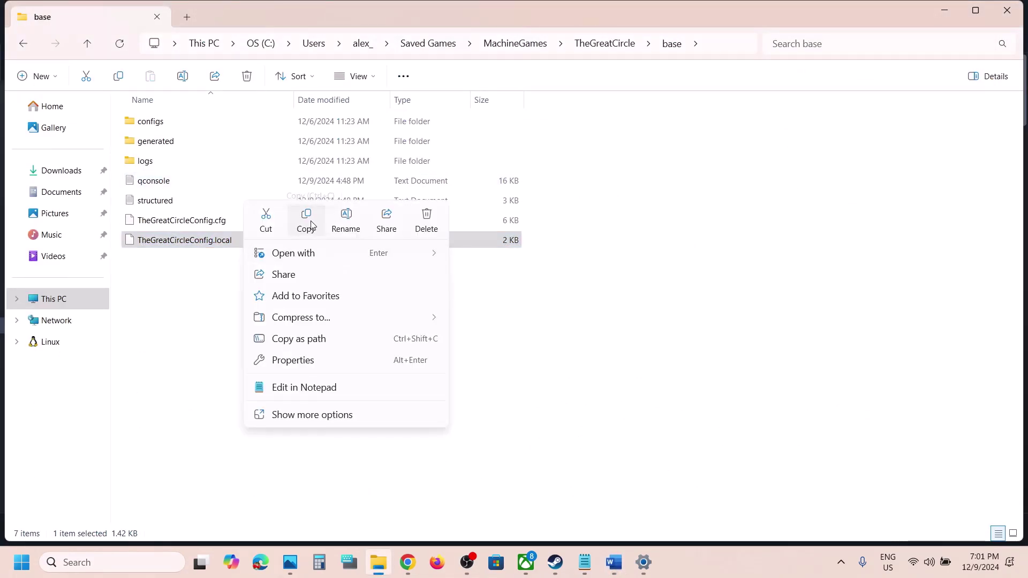
pyautogui.click(185, 248)
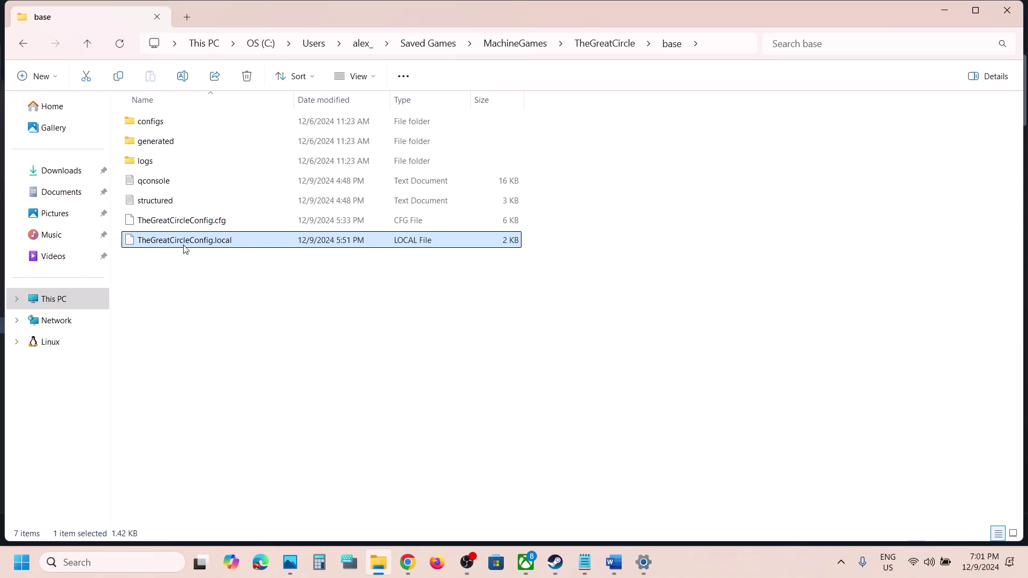
pyautogui.rightClick(217, 244)
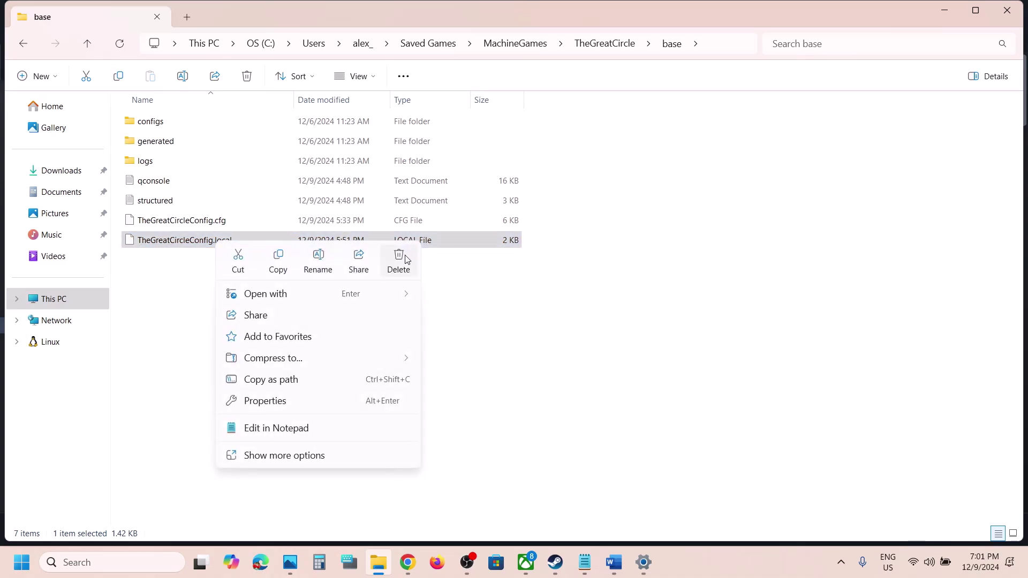
pyautogui.click(400, 262)
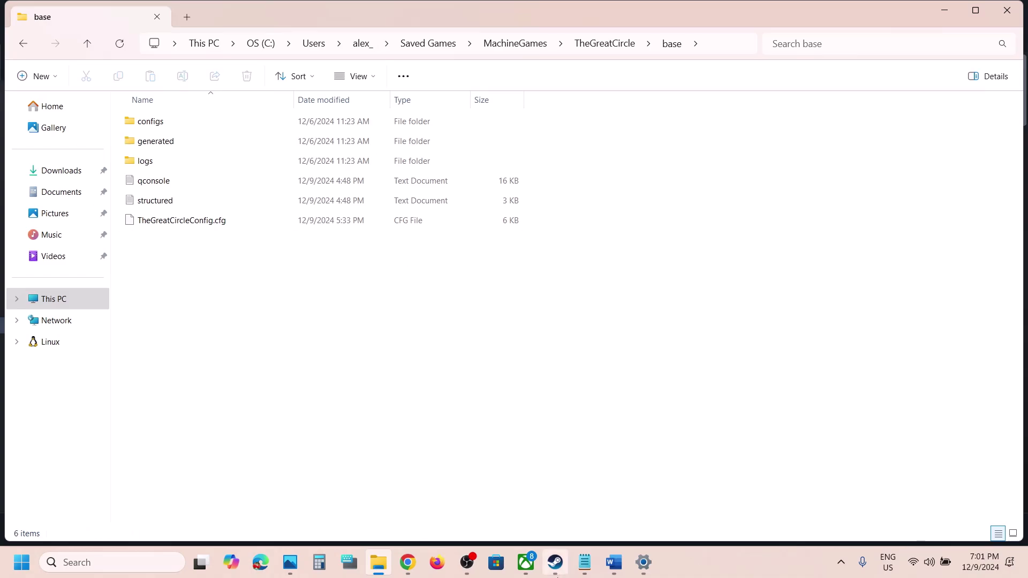
pyautogui.click(559, 575)
pyautogui.click(560, 575)
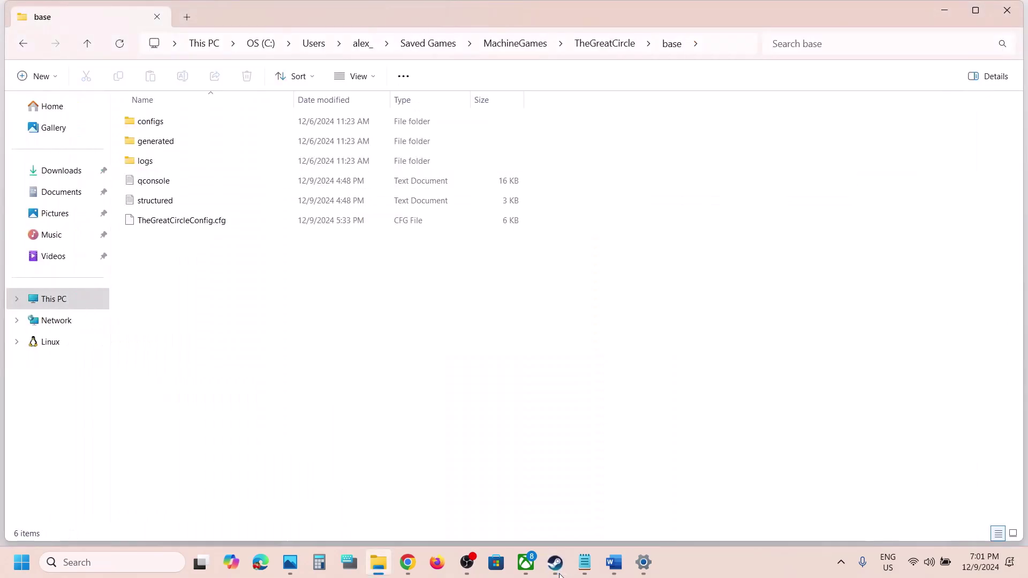
# - Highlight the "delete the complete folder" instruction in step 6 of the Word document and minimize Word
pyautogui.click(615, 569)
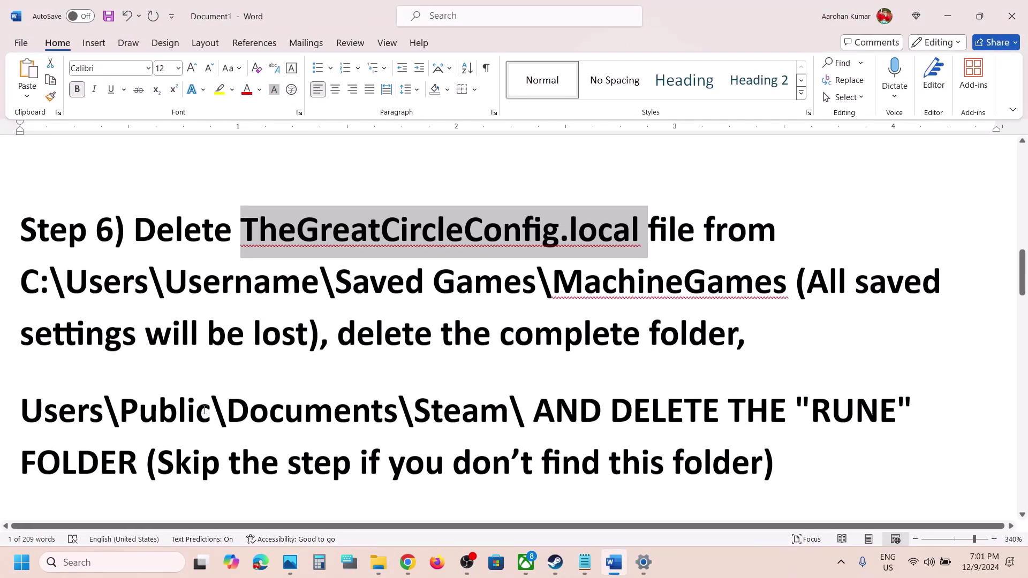
pyautogui.moveTo(338, 332); pyautogui.dragTo(737, 335)
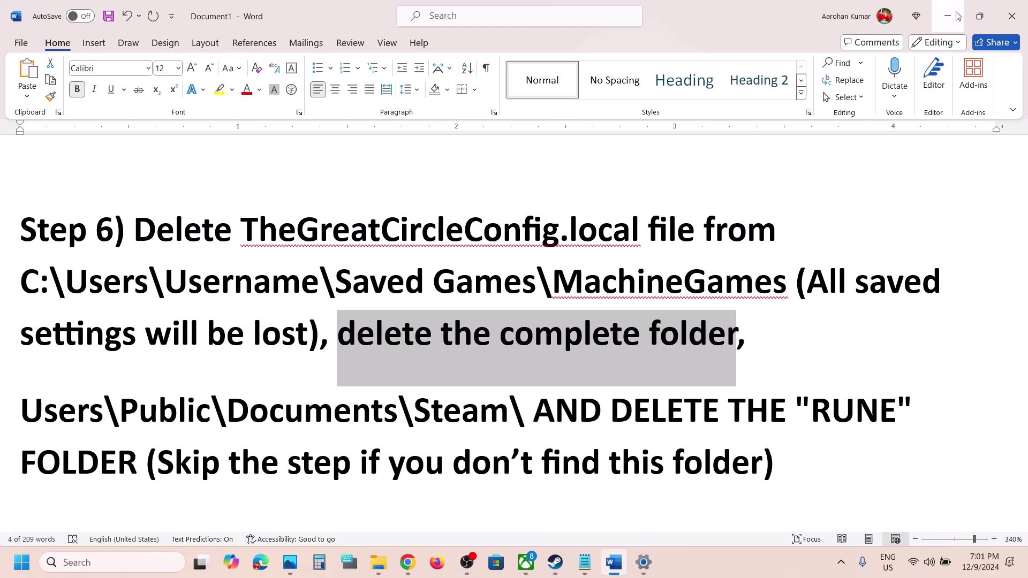
pyautogui.click(949, 15)
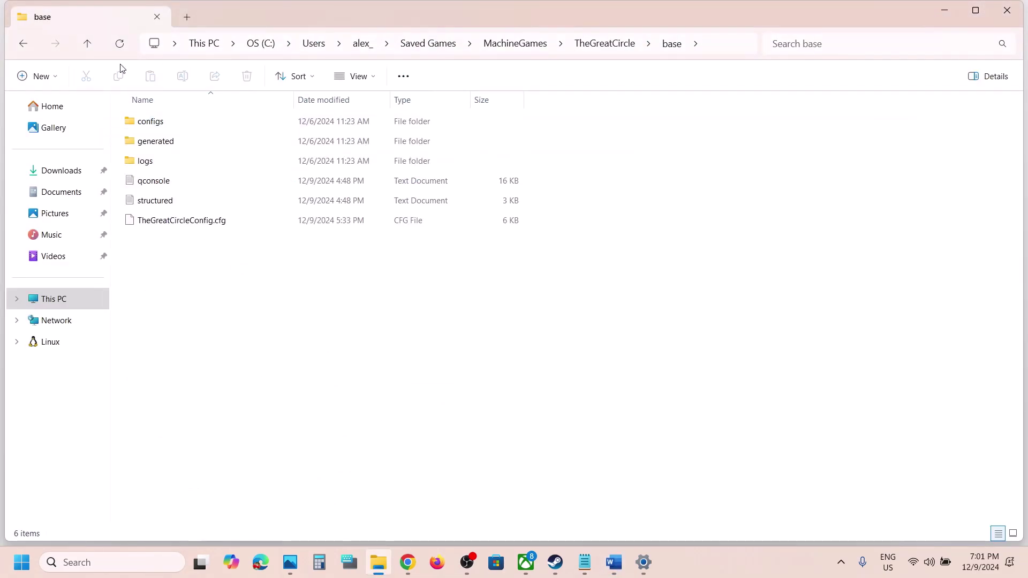
# - Go back up to the Saved Games folder and view the MachineGames folder's delete option without deleting the folder
pyautogui.click(88, 46)
pyautogui.click(88, 46)
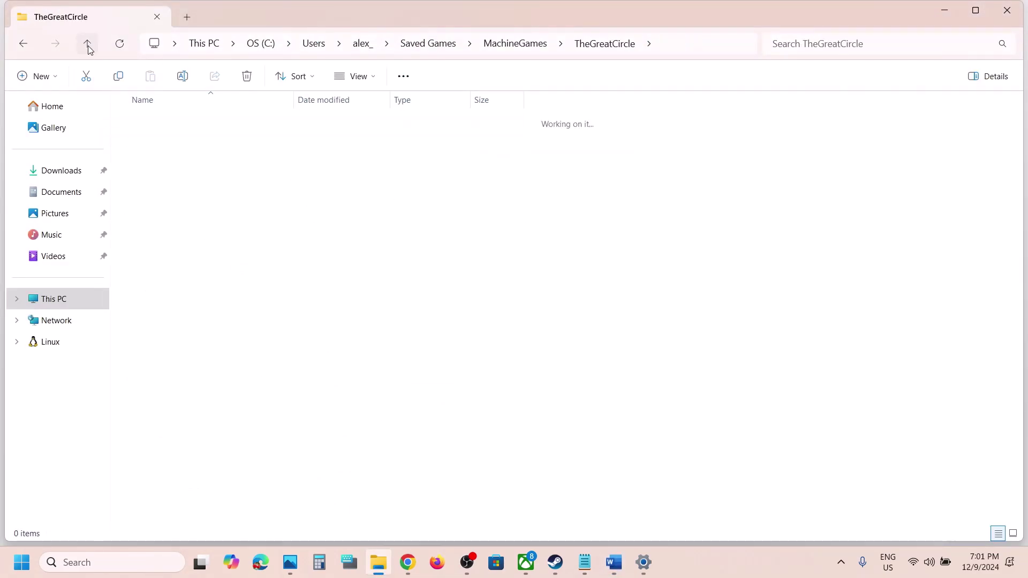
pyautogui.click(88, 46)
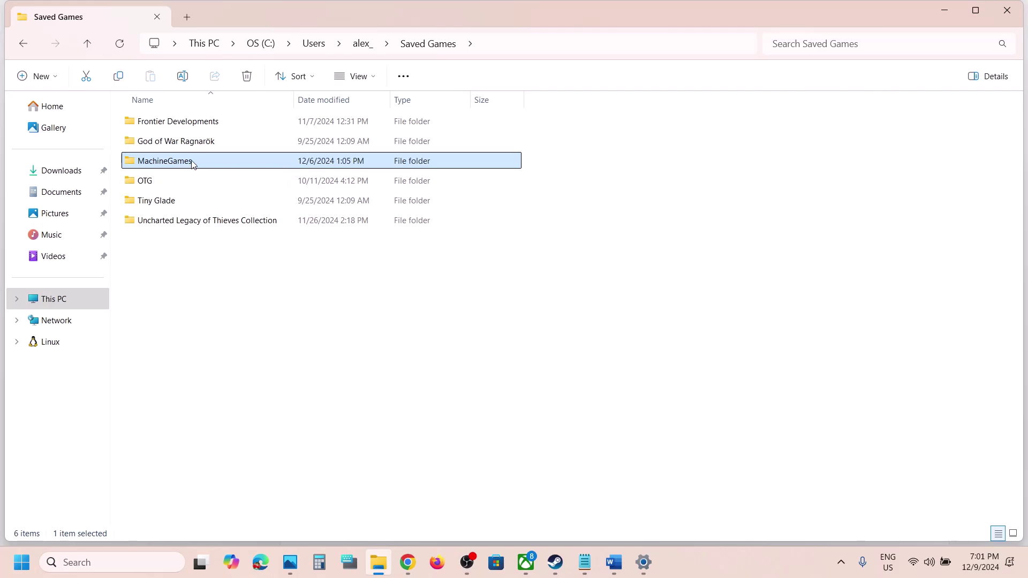
pyautogui.doubleClick(193, 166)
pyautogui.click(90, 44)
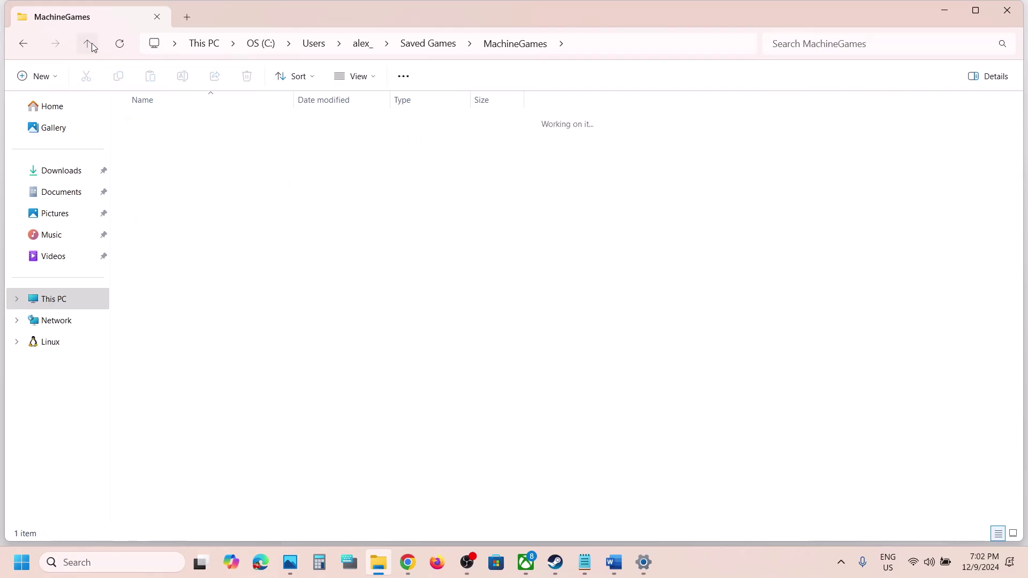
pyautogui.rightClick(182, 164)
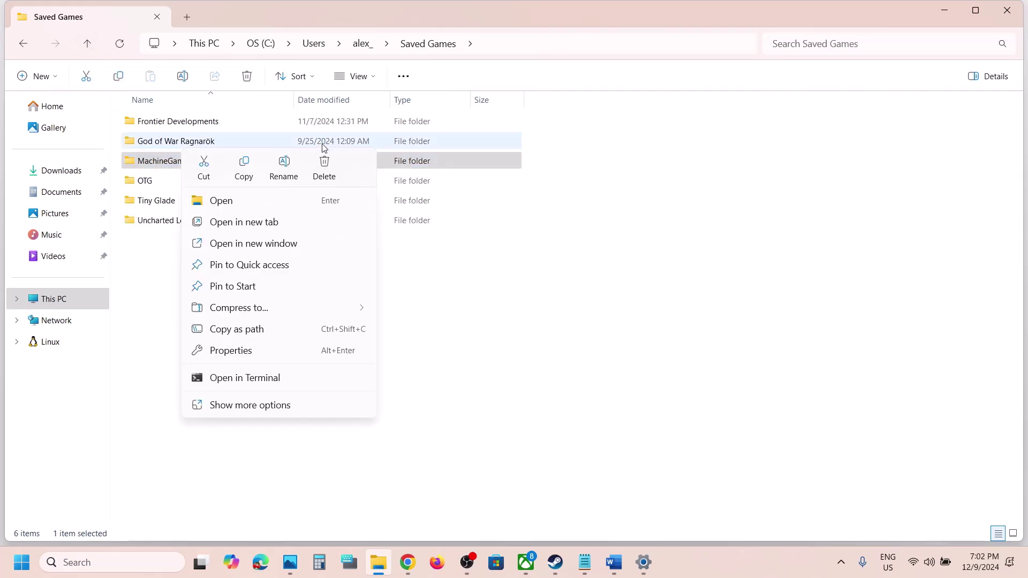
pyautogui.click(503, 334)
pyautogui.click(502, 333)
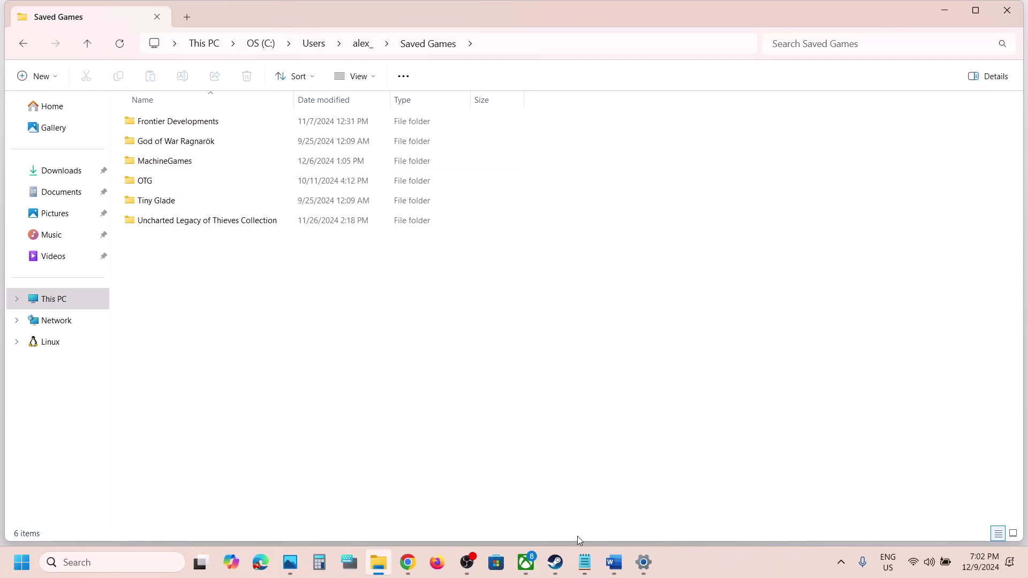
# - Switch to Word and read the step 6 instruction about the RUNE folder in Users\Public\Documents\Steam
pyautogui.click(614, 563)
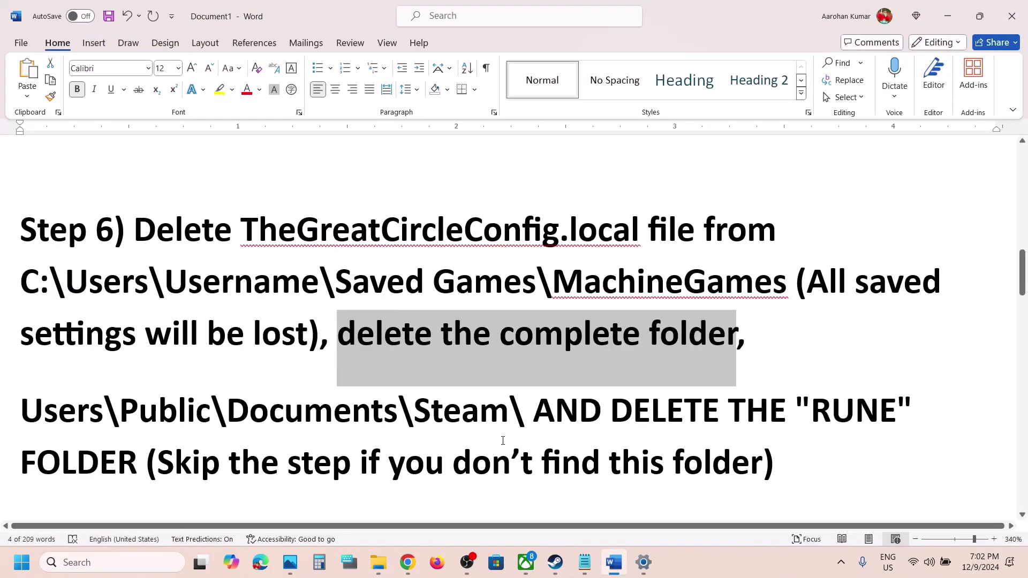
pyautogui.scroll(-1, 503, 441)
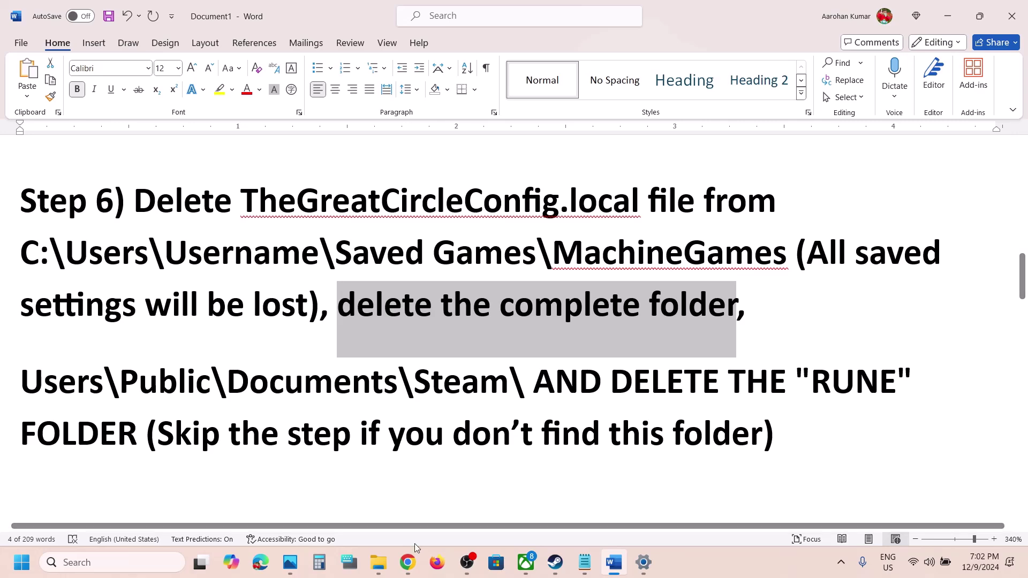
# - Switch to File Explorer and open the Steam folder under C:\Users\Public\Public Documents
pyautogui.click(380, 563)
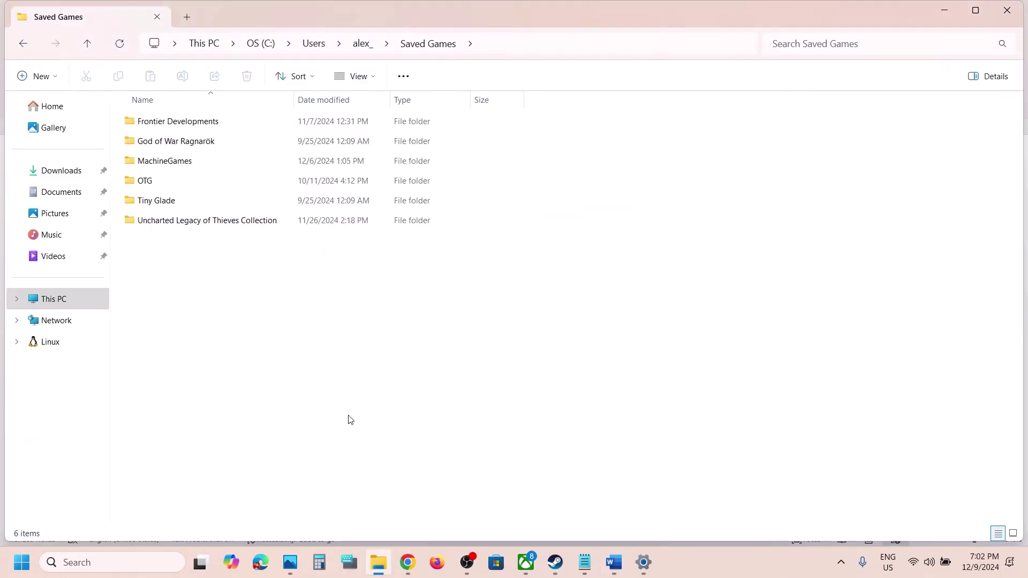
pyautogui.click(314, 44)
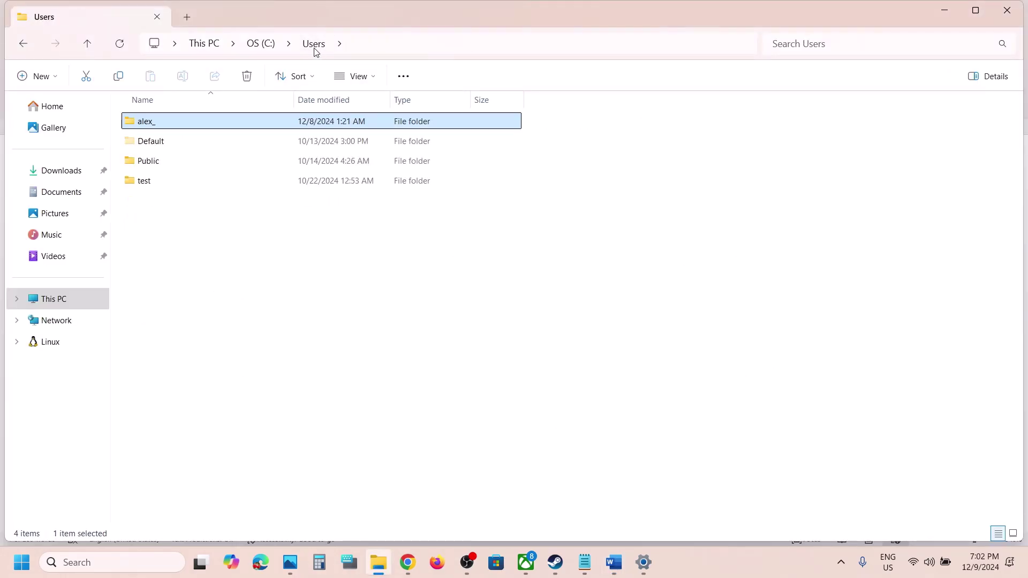
pyautogui.click(72, 295)
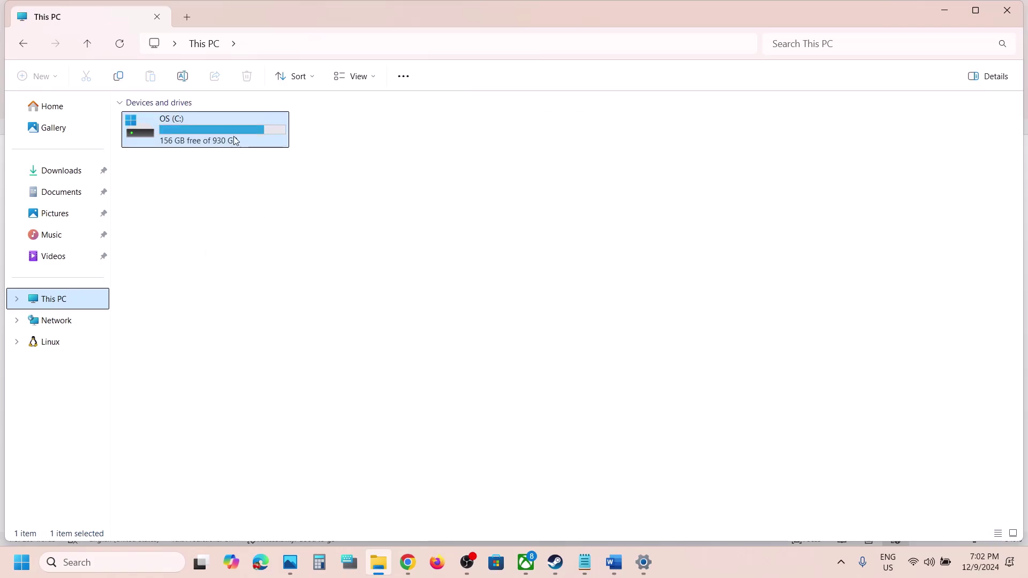
pyautogui.doubleClick(230, 133)
pyautogui.scroll(-2, 230, 135)
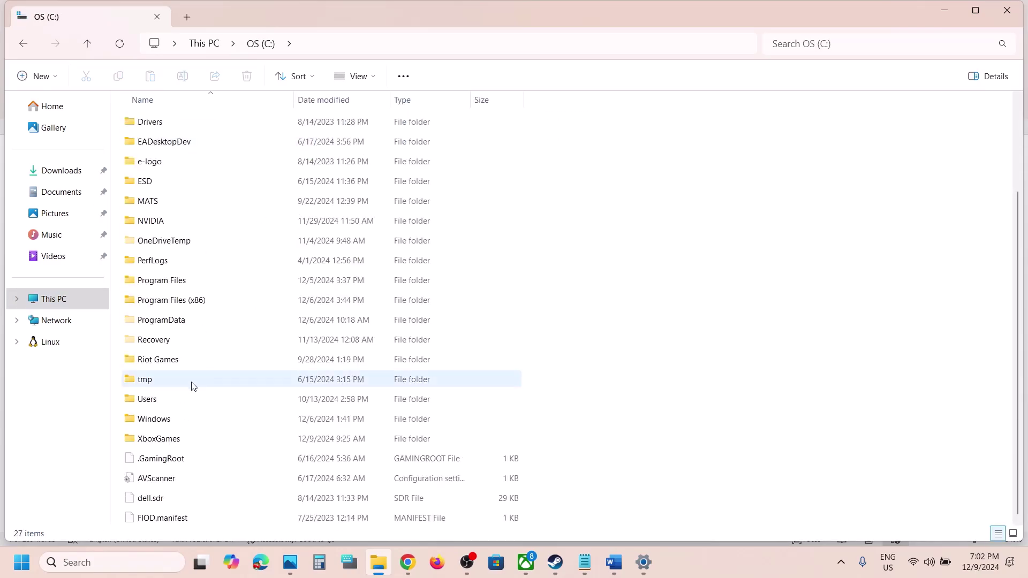
pyautogui.doubleClick(152, 399)
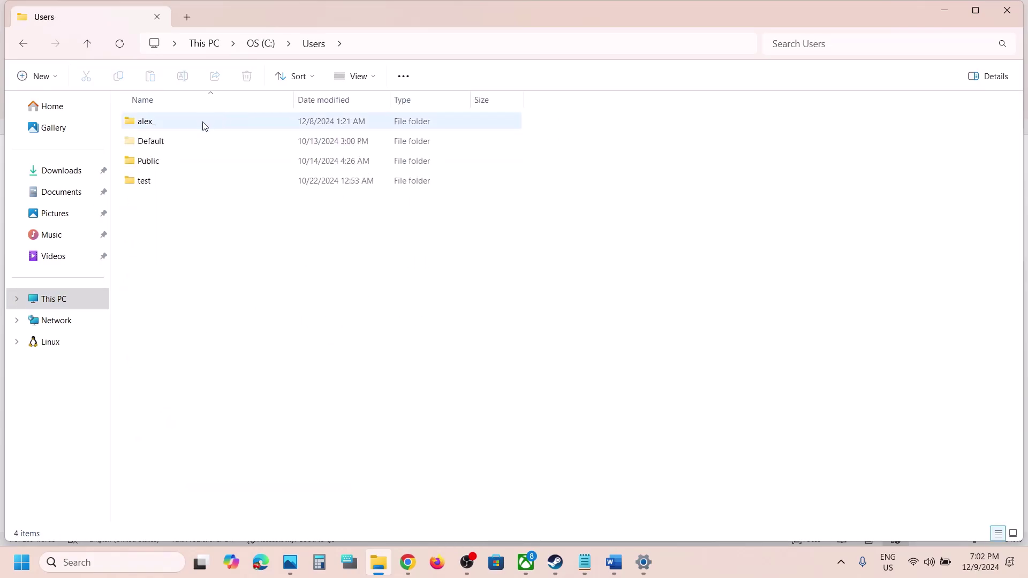
pyautogui.click(160, 163)
pyautogui.doubleClick(161, 163)
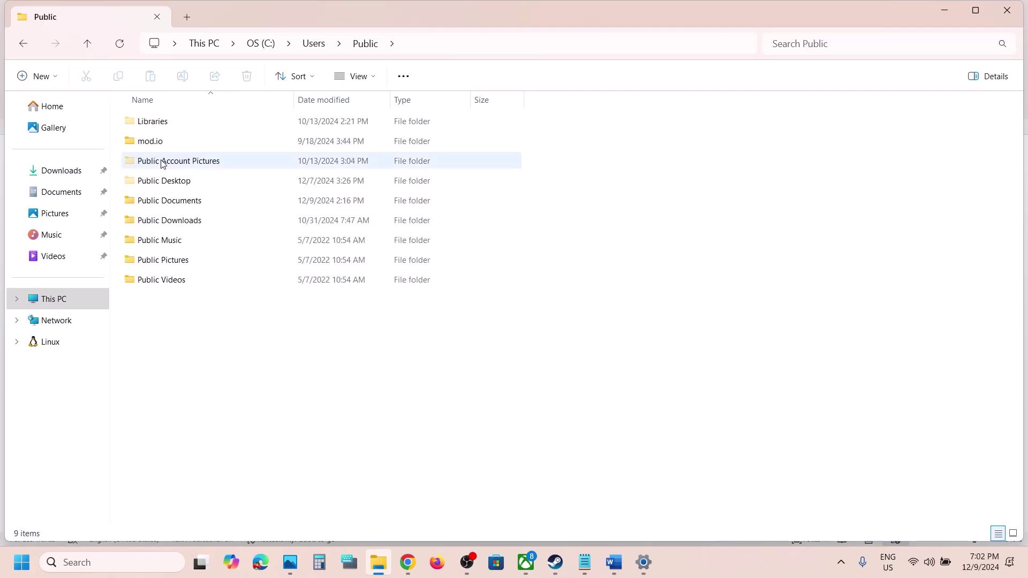
pyautogui.doubleClick(206, 204)
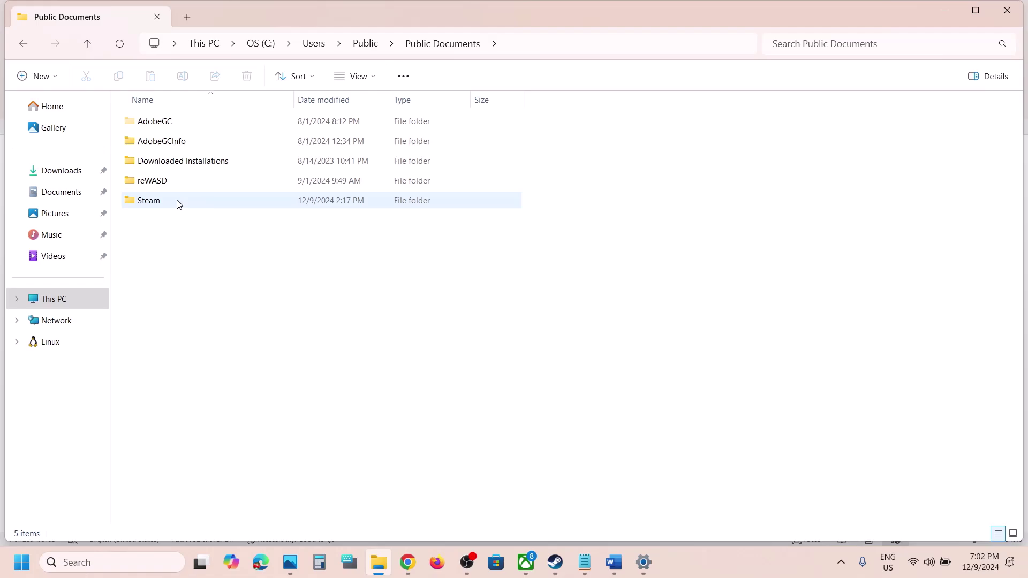
pyautogui.doubleClick(178, 204)
# - Delete the RUNE folder from the Steam folder in Public Documents
pyautogui.click(173, 127)
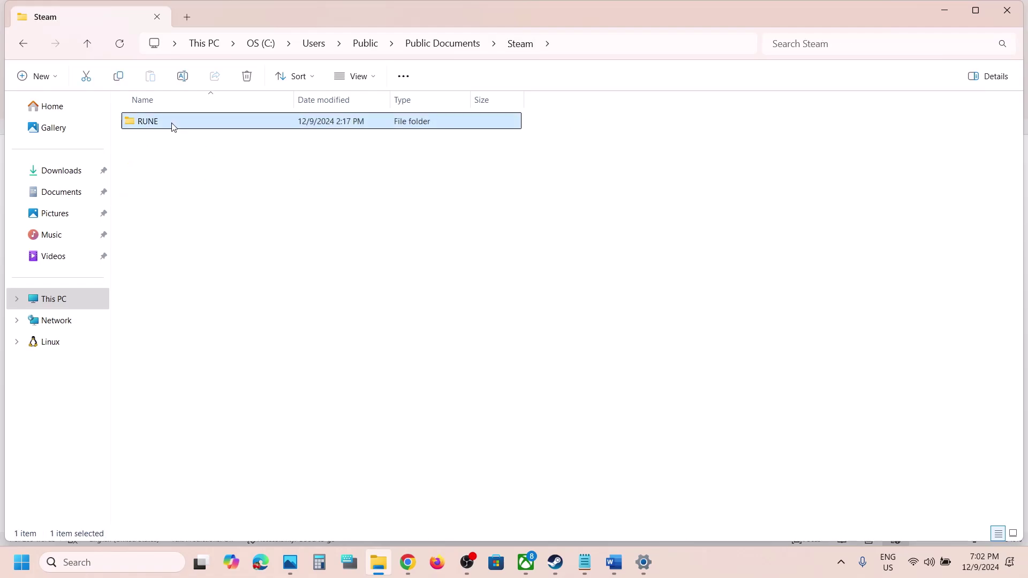
pyautogui.rightClick(173, 127)
pyautogui.click(315, 142)
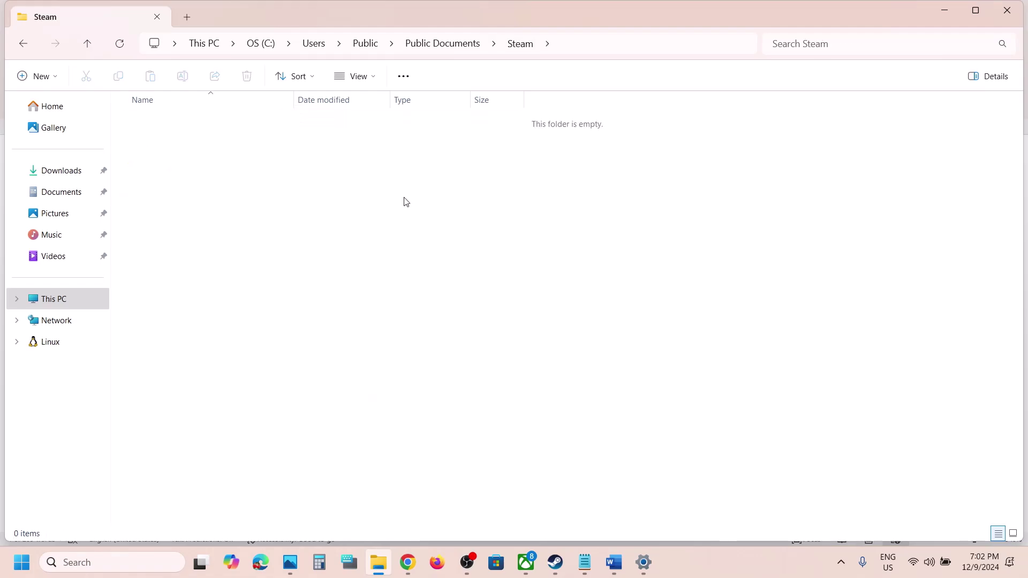
# - Switch to Word and highlight the RUNE folder note in step 6 and the run-as-administrator instruction in step 7
pyautogui.click(615, 562)
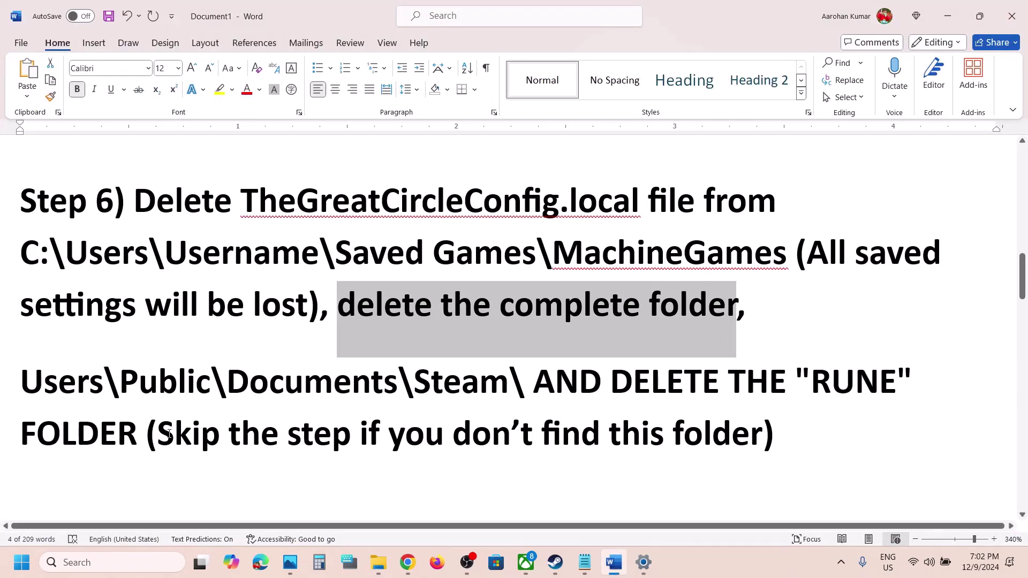
pyautogui.moveTo(169, 434); pyautogui.dragTo(730, 436)
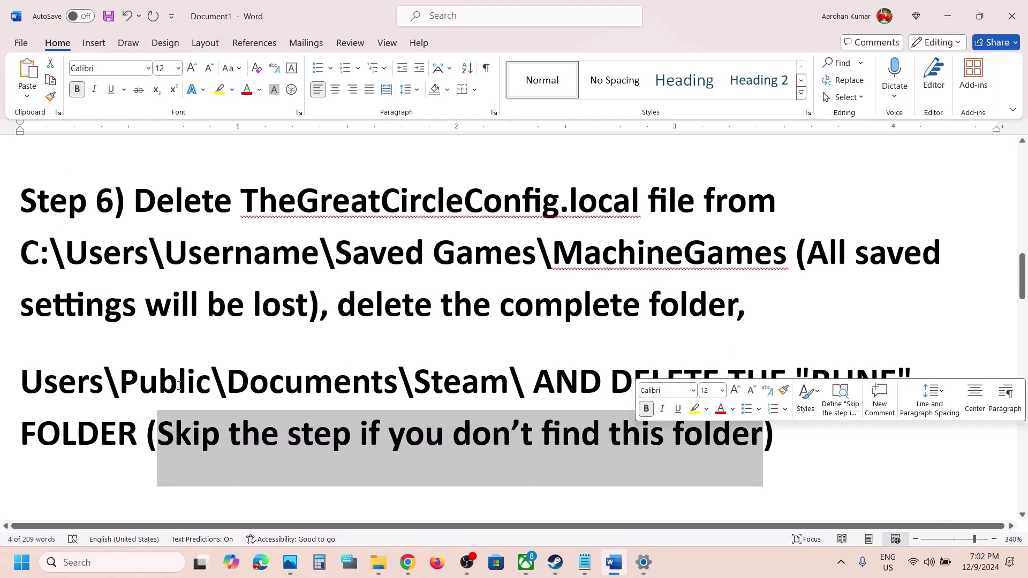
pyautogui.moveTo(179, 385); pyautogui.dragTo(761, 435)
pyautogui.scroll(-3, 701, 430)
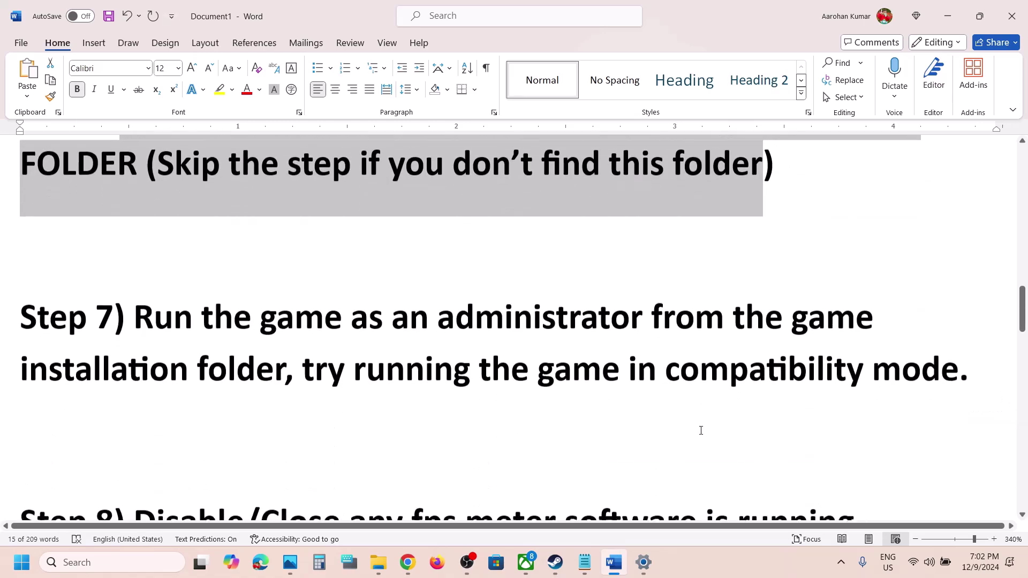
pyautogui.moveTo(177, 327); pyautogui.dragTo(264, 360)
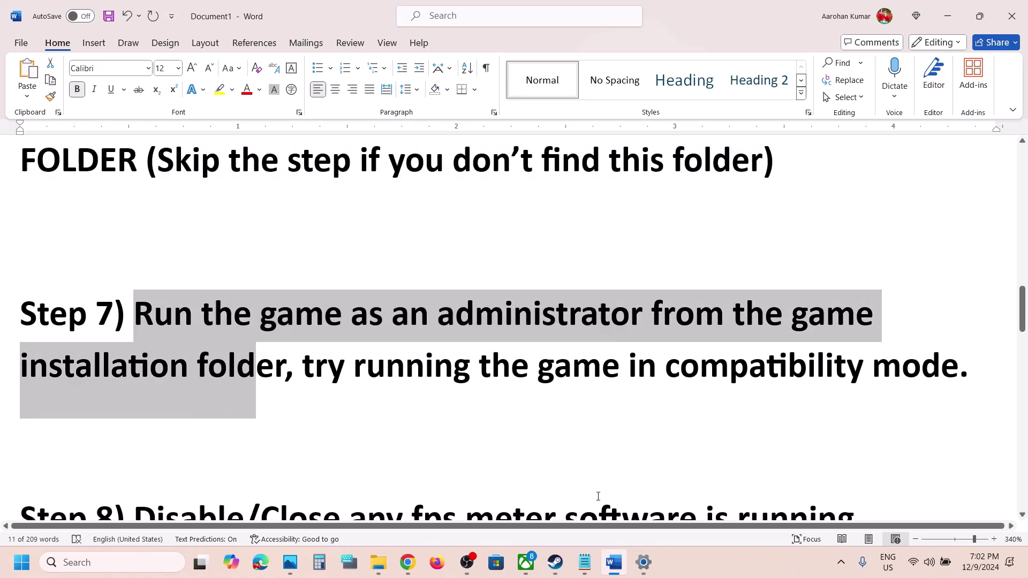
# - Switch to Steam and open the local installation folder of Indiana Jones and the Great Circle
pyautogui.hotkey('alt', 'Tab')
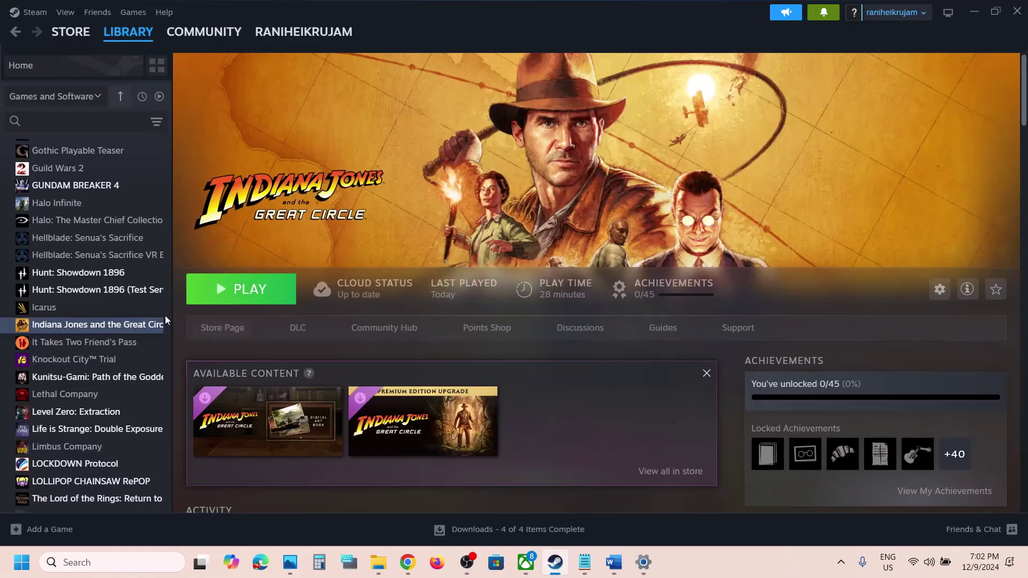
pyautogui.rightClick(119, 327)
pyautogui.moveTo(177, 415)
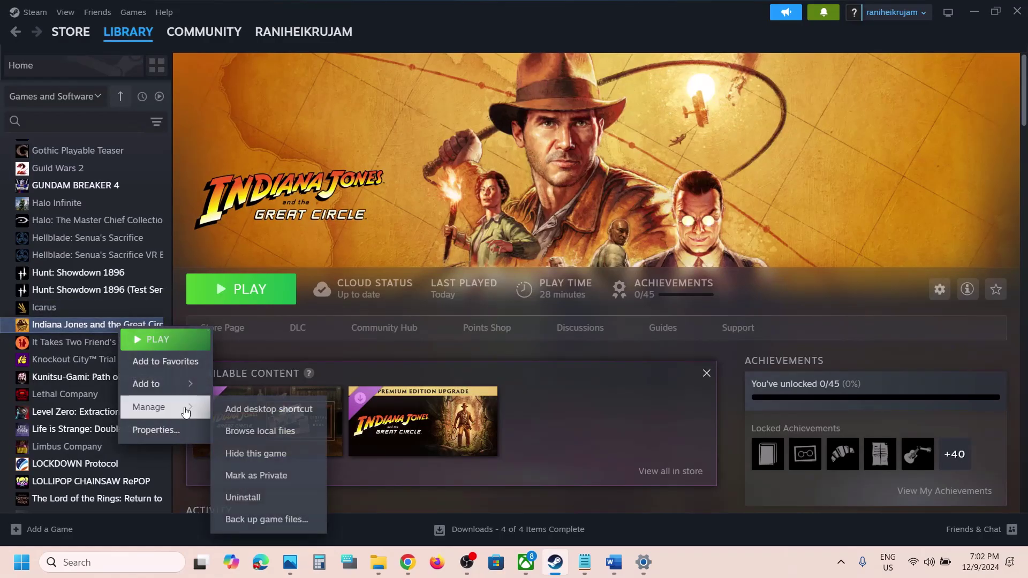
pyautogui.click(285, 438)
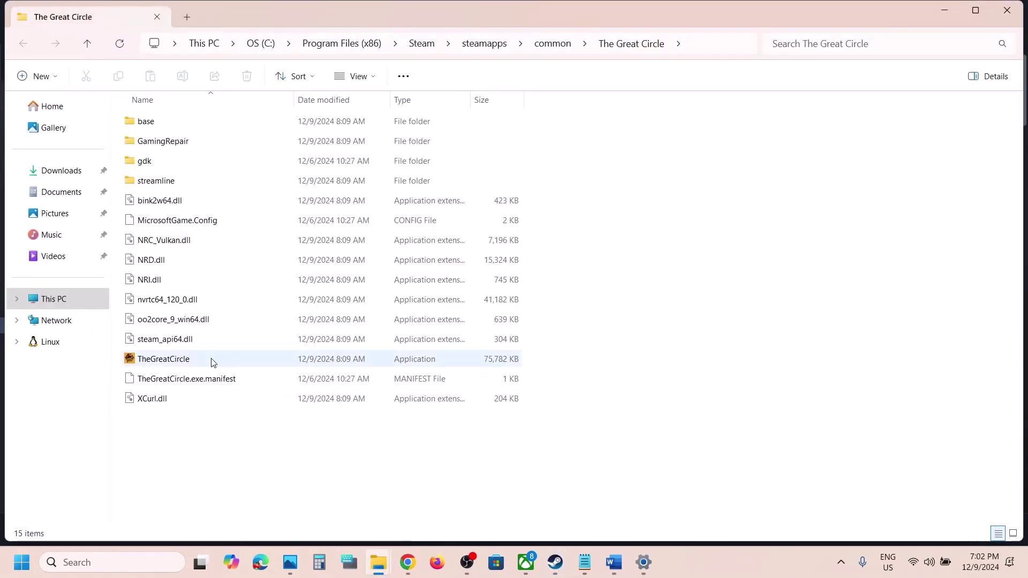
# - Set the TheGreatCircle application to run as an administrator in its compatibility properties and apply the change
pyautogui.rightClick(178, 364)
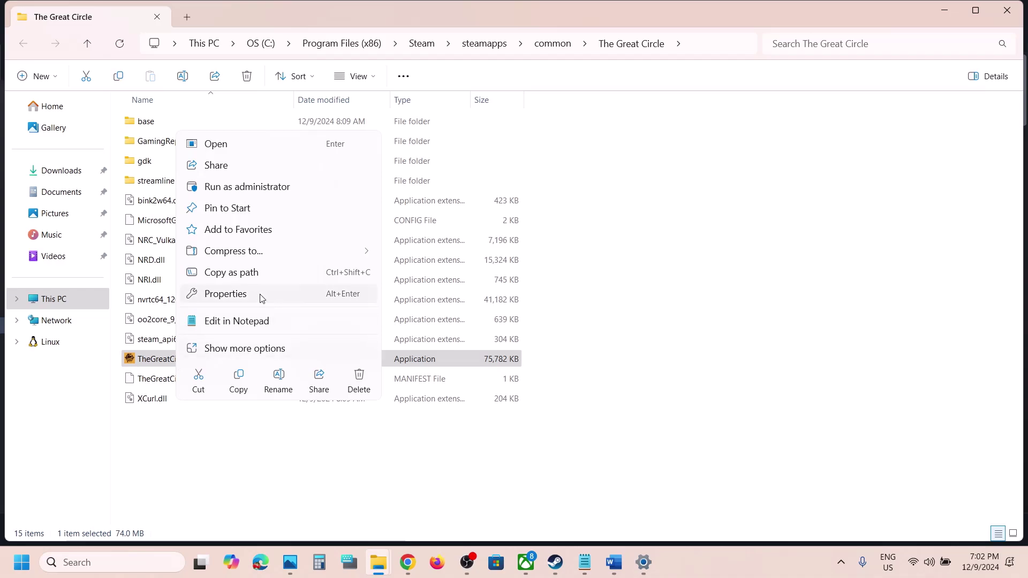
pyautogui.click(244, 296)
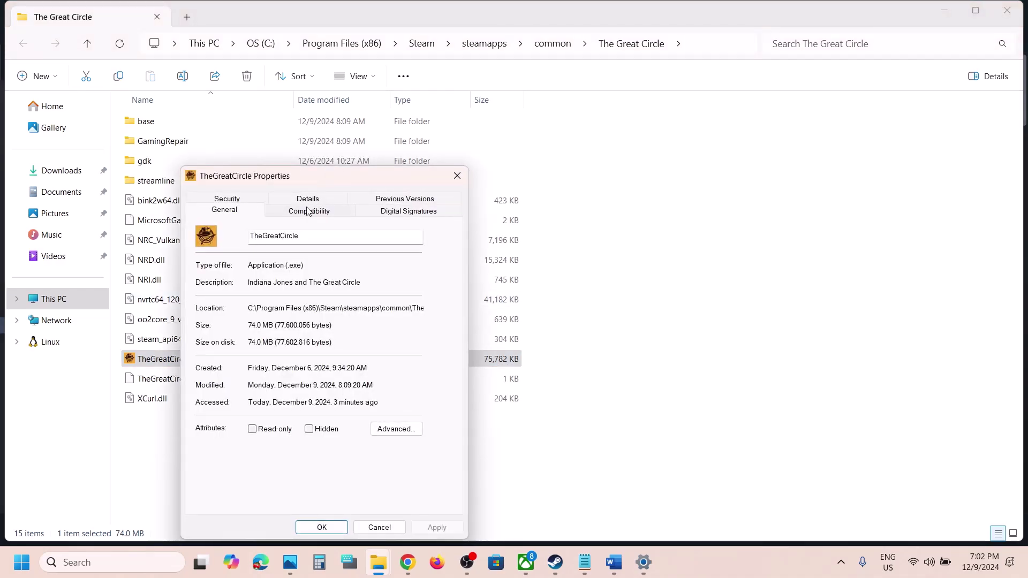
pyautogui.click(308, 211)
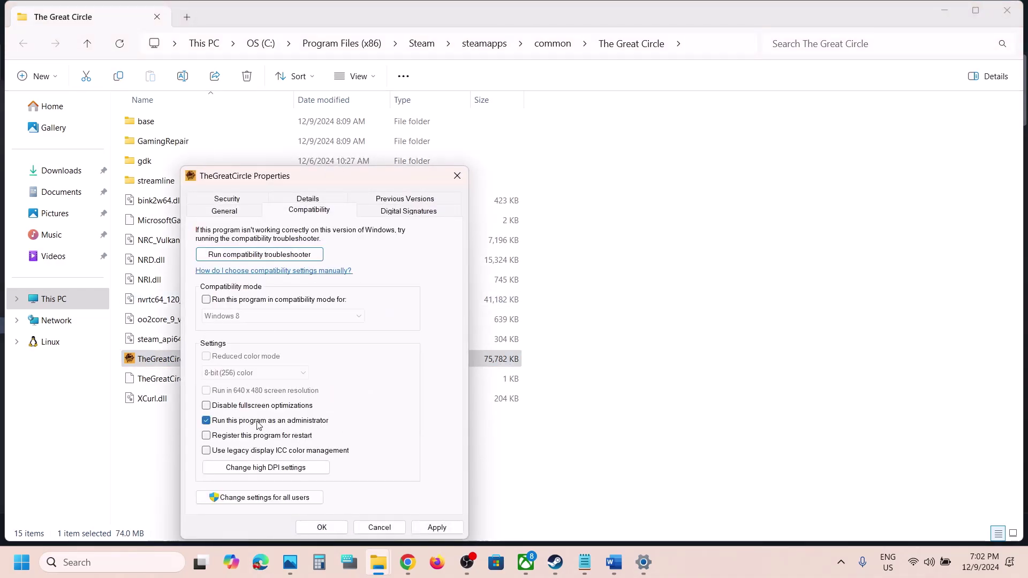
pyautogui.click(429, 529)
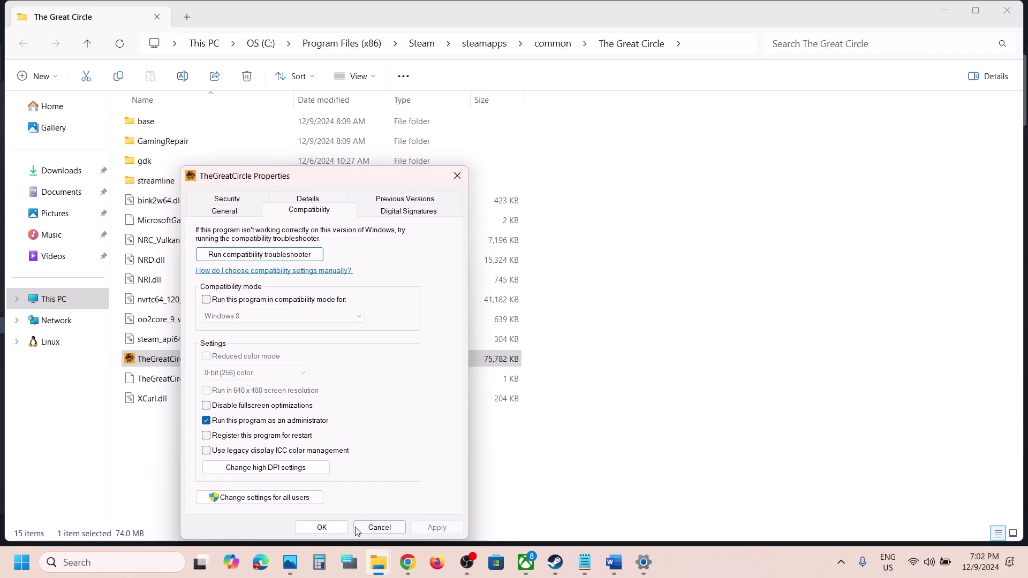
pyautogui.click(321, 528)
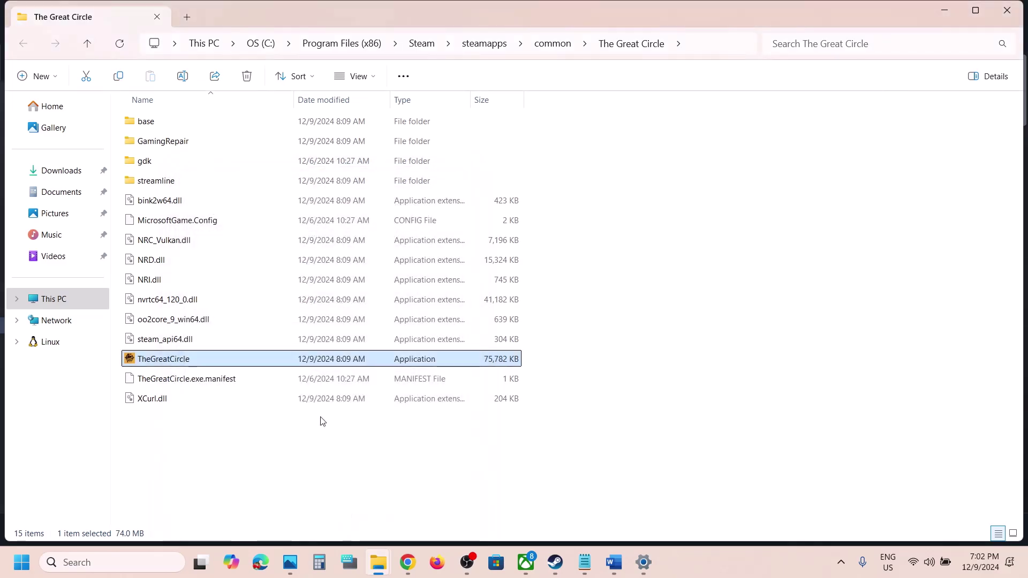
# - Enable compatibility mode for Windows 8 on the TheGreatCircle application and apply the change
pyautogui.rightClick(196, 360)
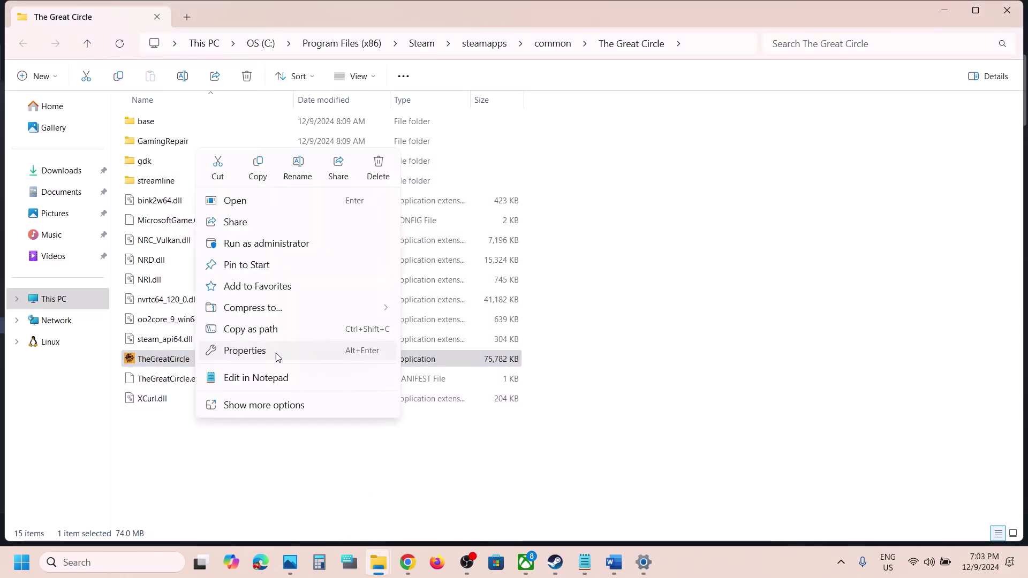
pyautogui.click(266, 353)
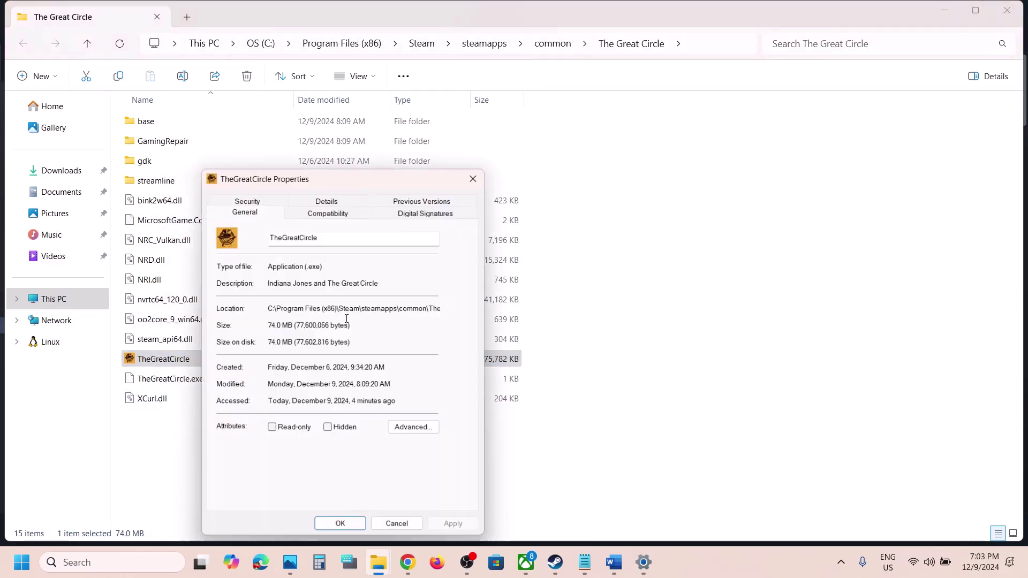
pyautogui.click(320, 212)
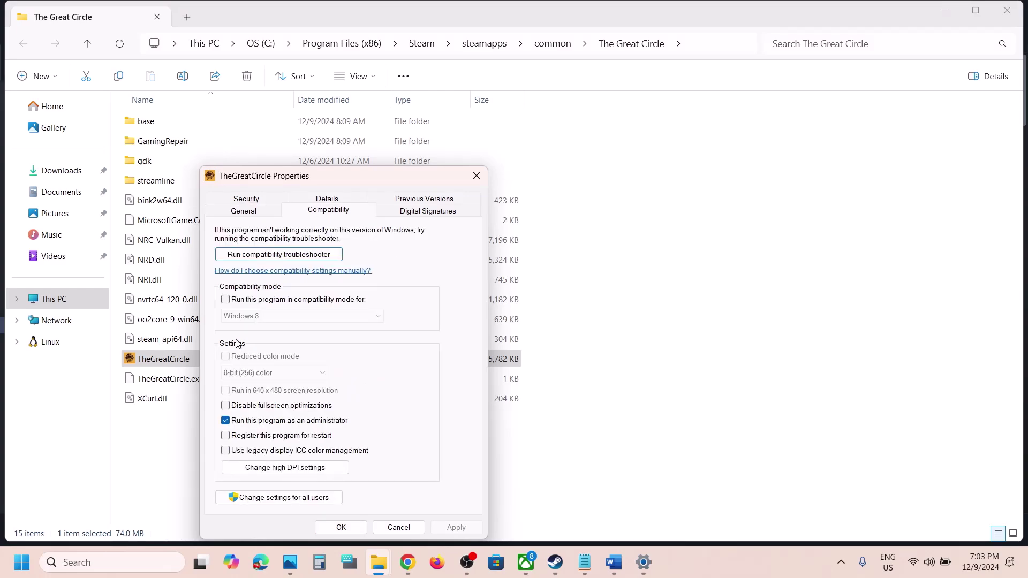
pyautogui.click(226, 300)
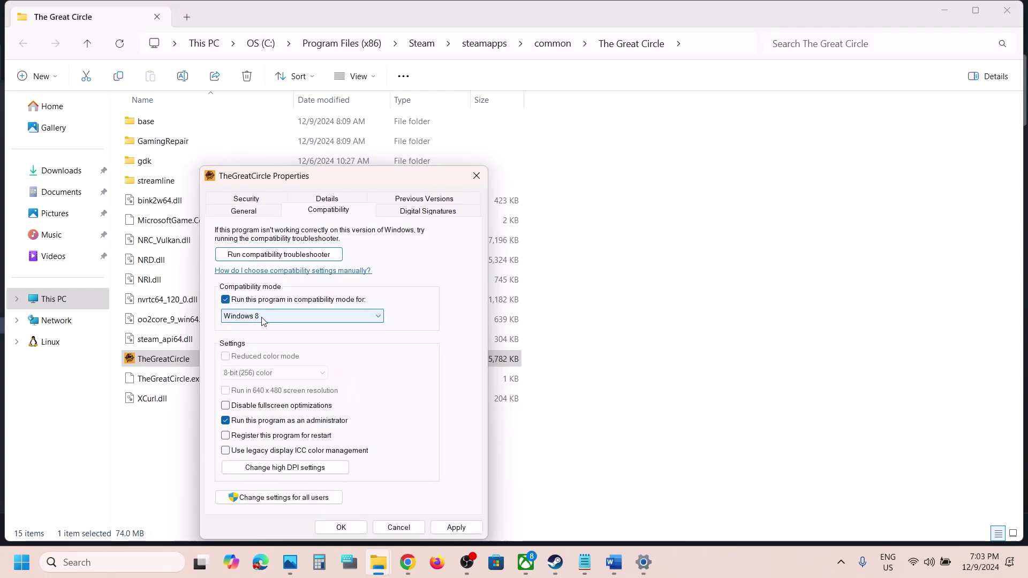
pyautogui.click(456, 528)
pyautogui.click(349, 530)
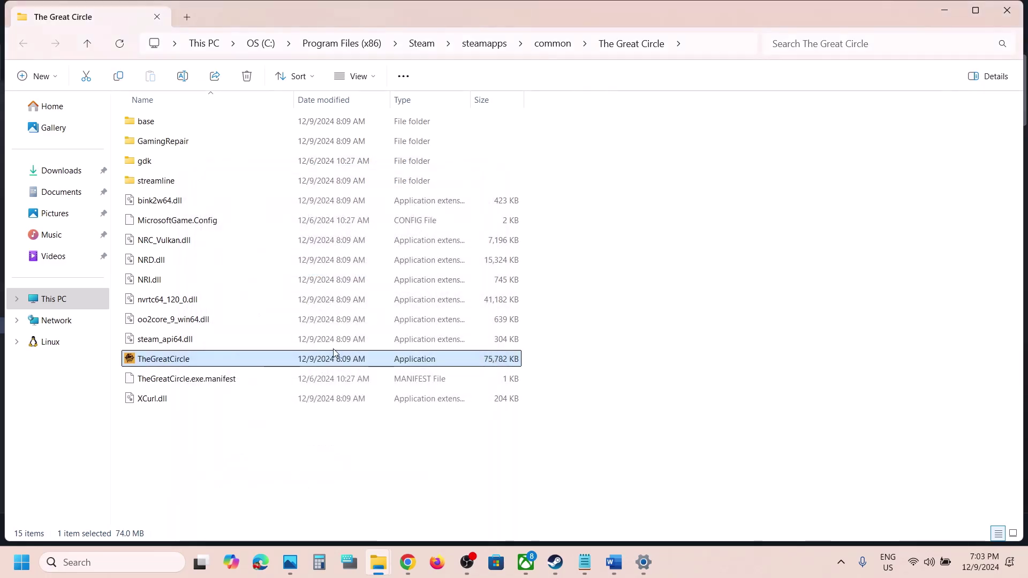
# - Disable fullscreen optimizations for the TheGreatCircle application in its compatibility properties and save the setting
pyautogui.rightClick(198, 365)
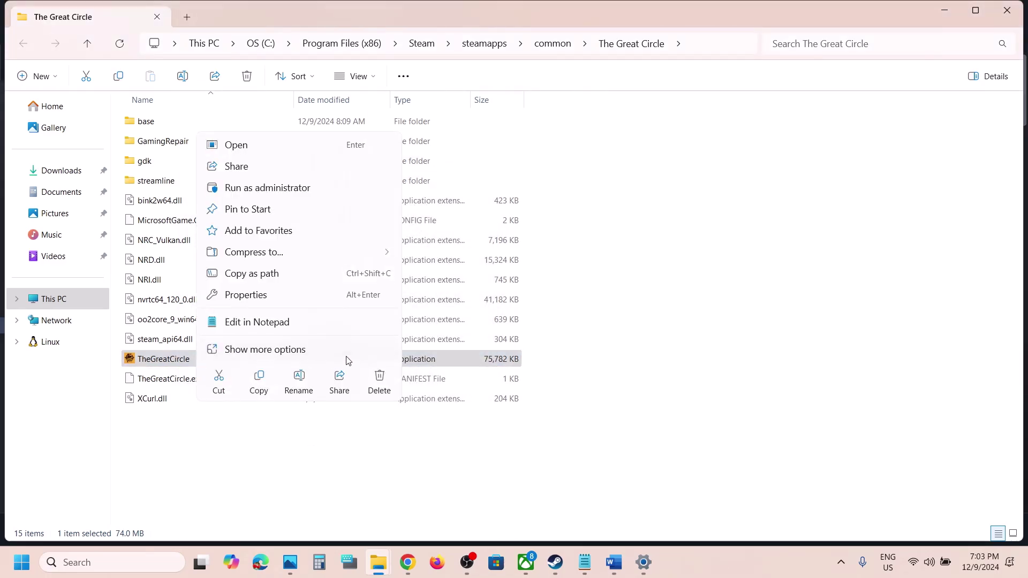
pyautogui.click(258, 296)
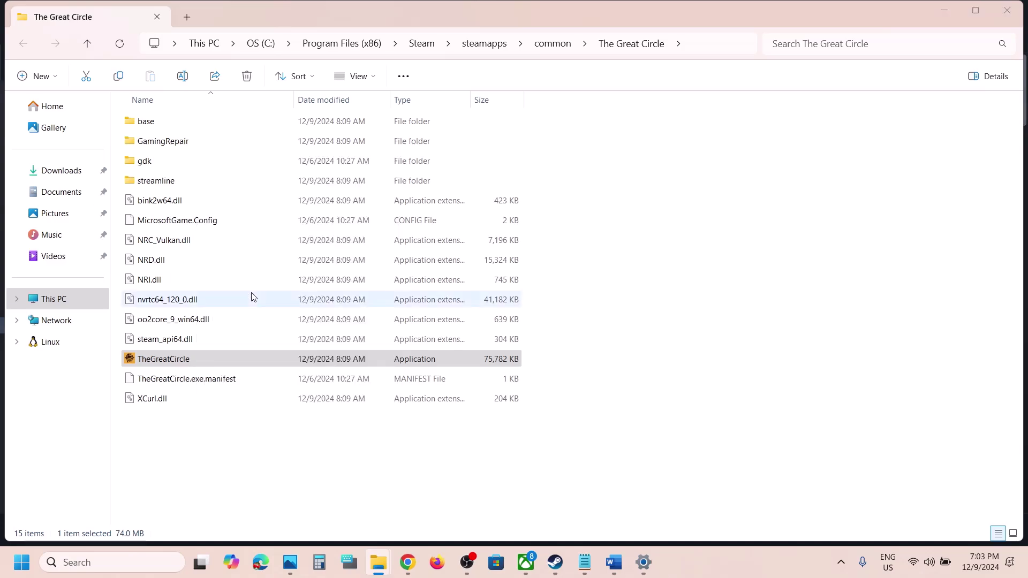
pyautogui.click(328, 211)
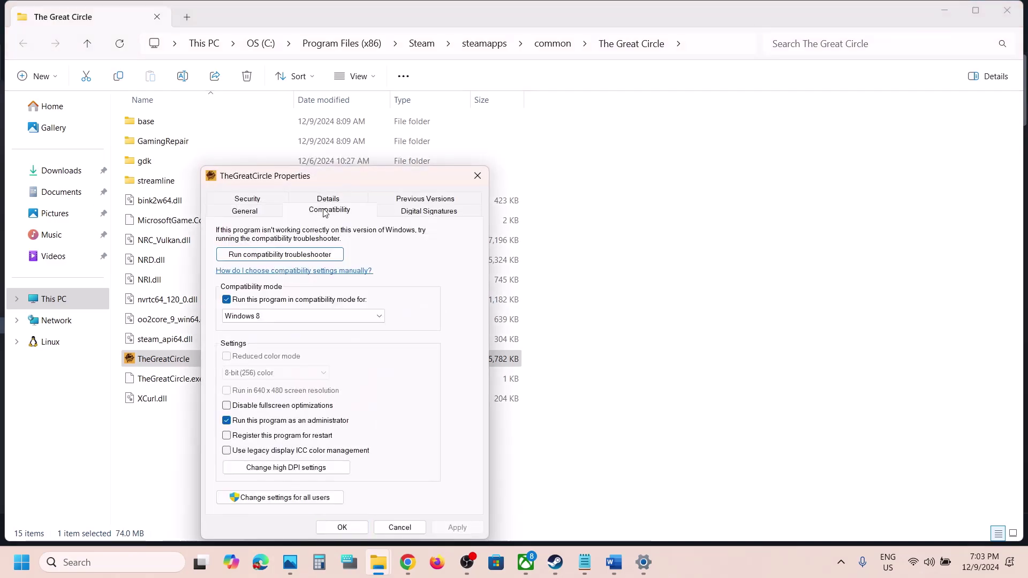
pyautogui.click(227, 407)
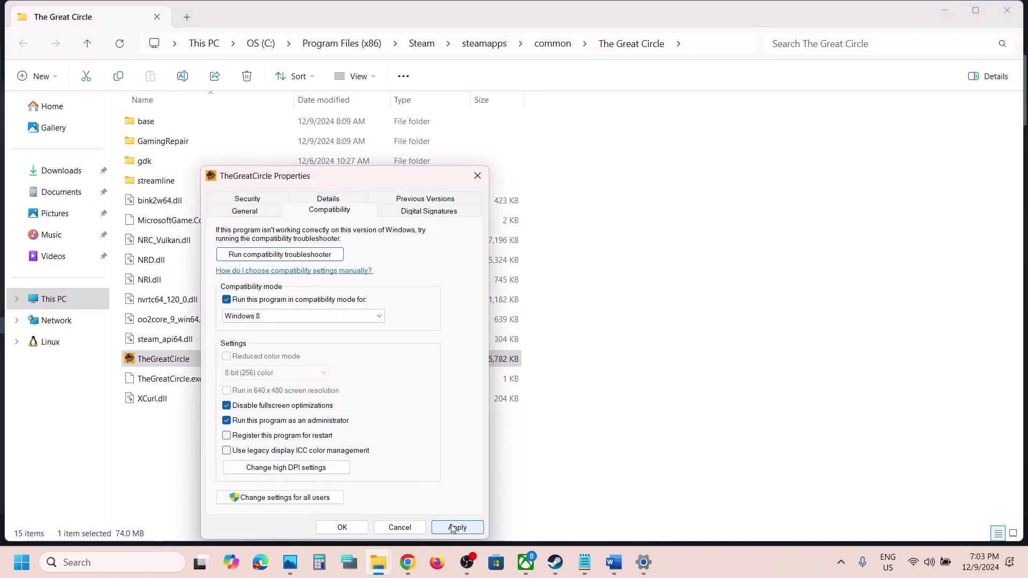
pyautogui.click(340, 527)
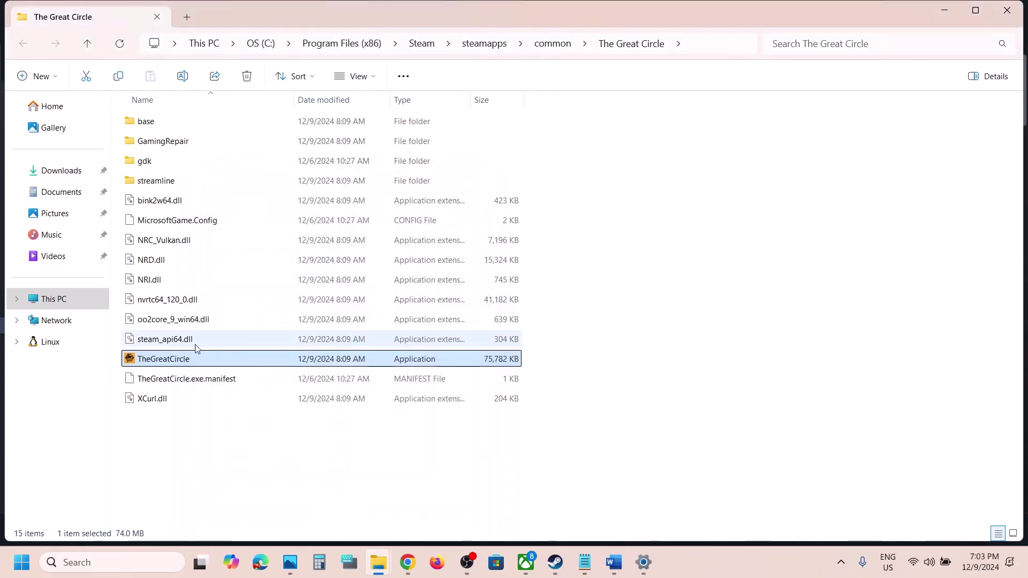
# - Turn off compatibility mode, disabled fullscreen optimizations and run as administrator for the TheGreatCircle application, and apply the changes
pyautogui.rightClick(204, 353)
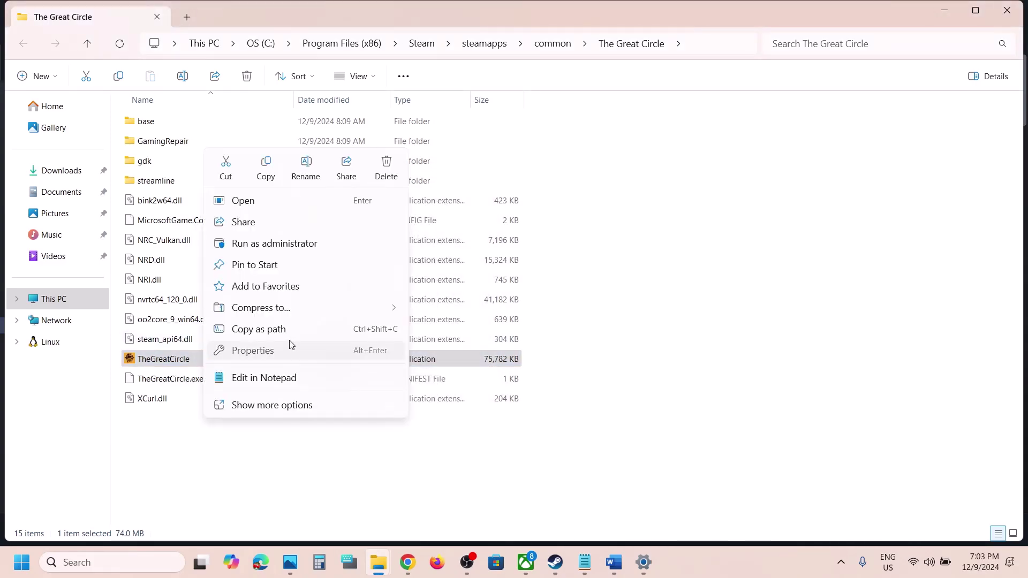
pyautogui.click(289, 347)
pyautogui.click(316, 213)
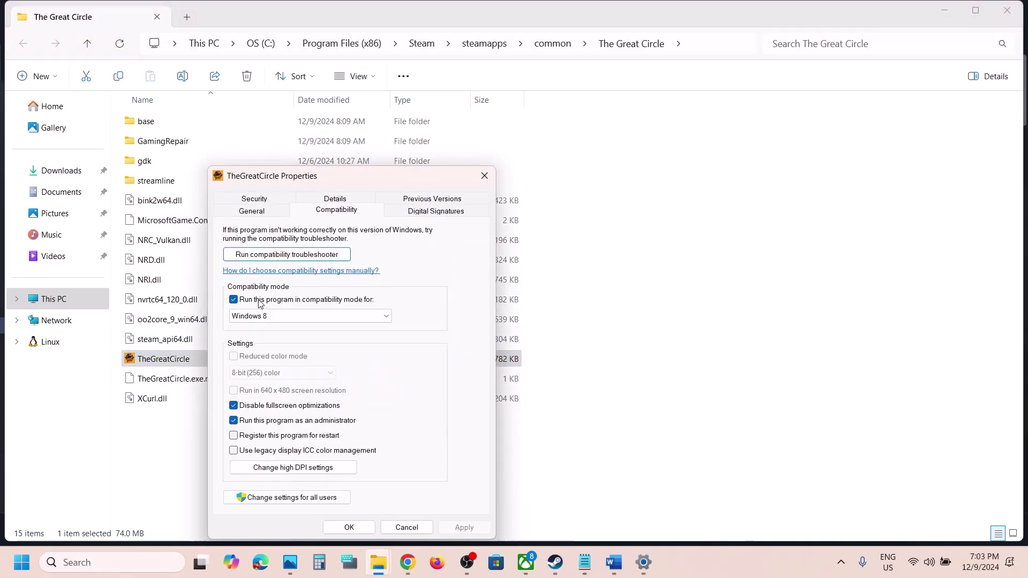
pyautogui.click(236, 302)
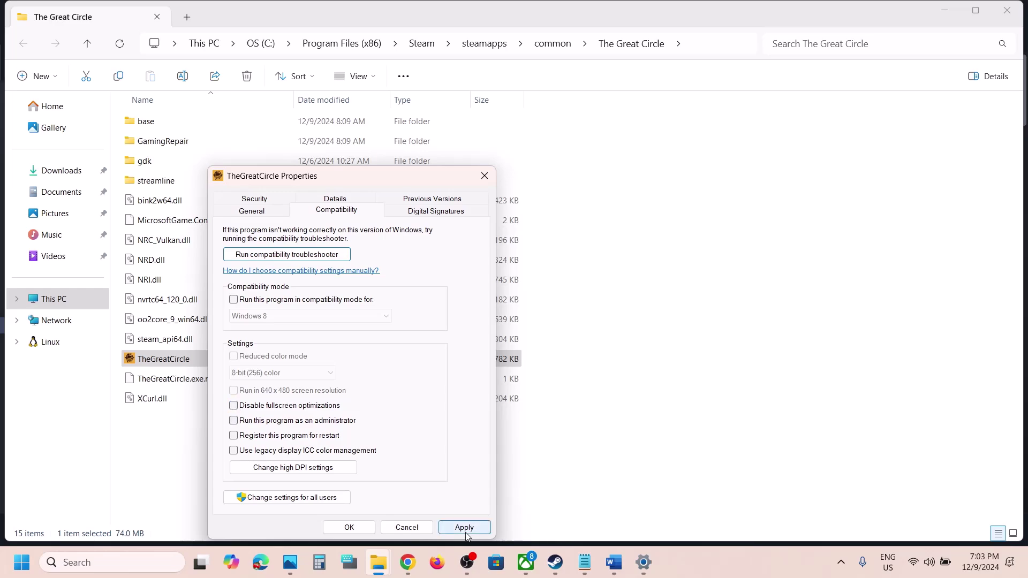
pyautogui.click(465, 528)
pyautogui.click(354, 529)
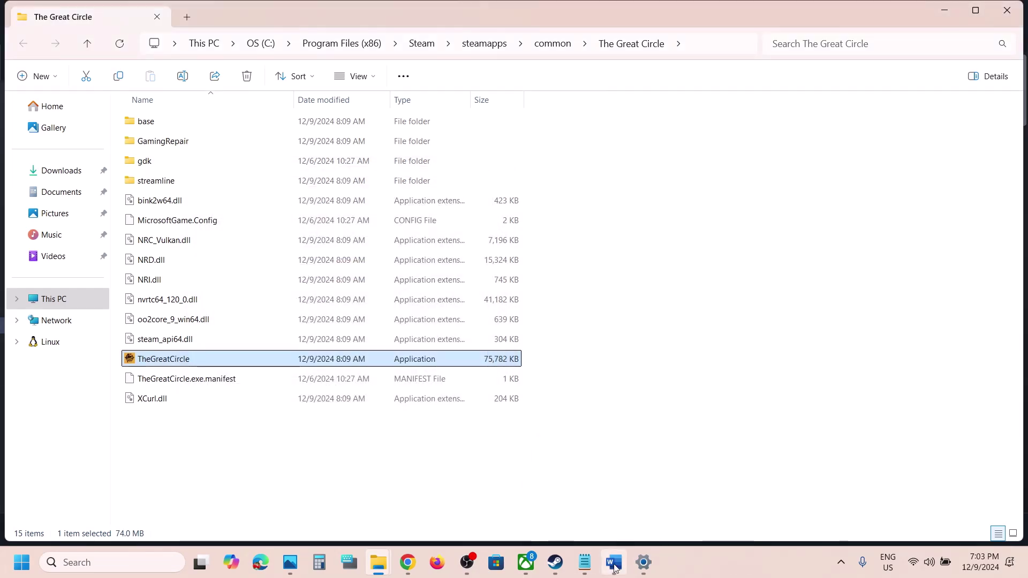
# - Switch to the Word document and read Step 8 about fps meter software and Step 9 about the Windows power plan
pyautogui.click(614, 563)
pyautogui.scroll(-3, 471, 406)
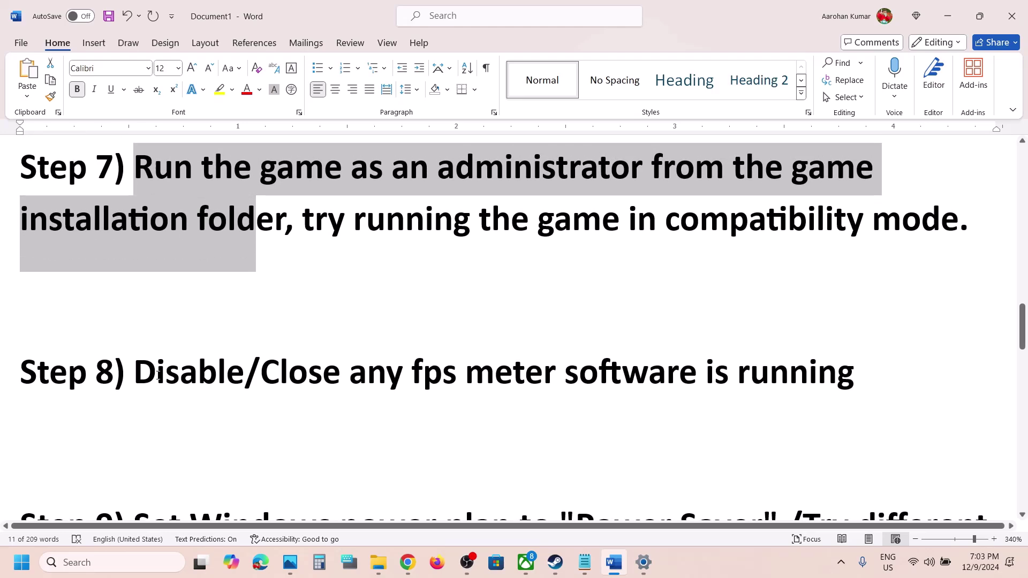
pyautogui.moveTo(158, 375); pyautogui.dragTo(607, 381)
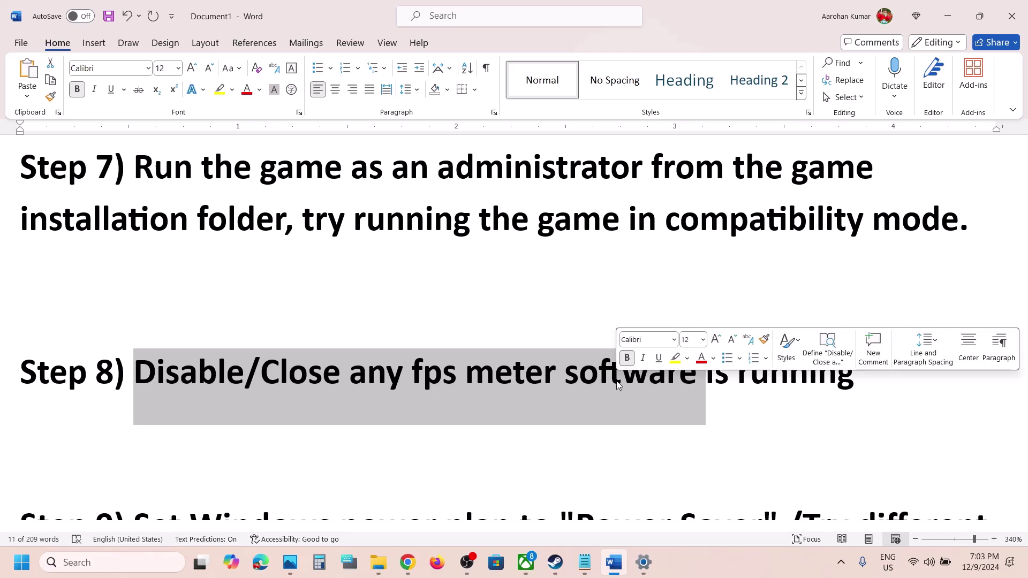
pyautogui.scroll(-3, 619, 383)
pyautogui.scroll(3, 619, 386)
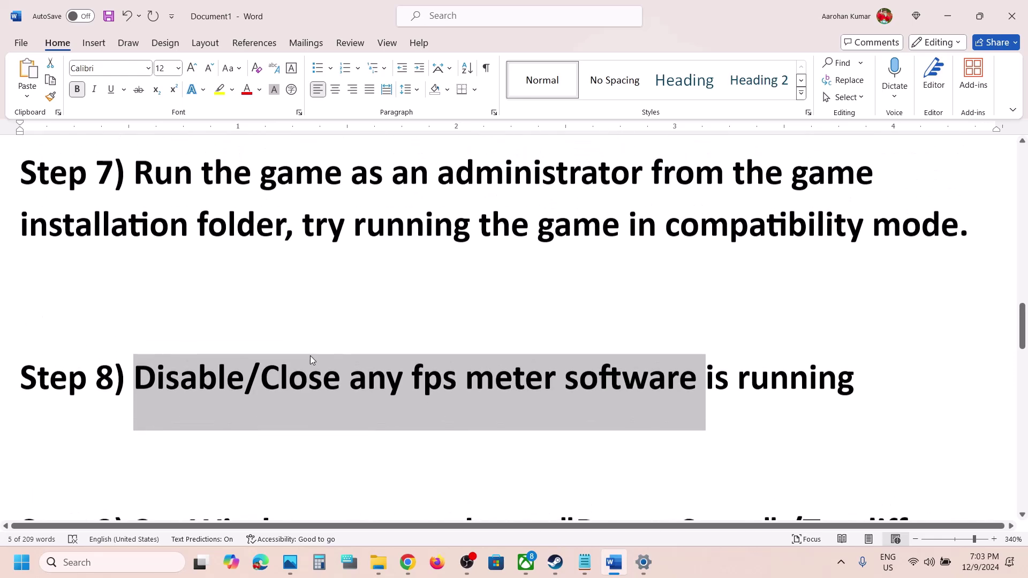
pyautogui.scroll(-3, 541, 409)
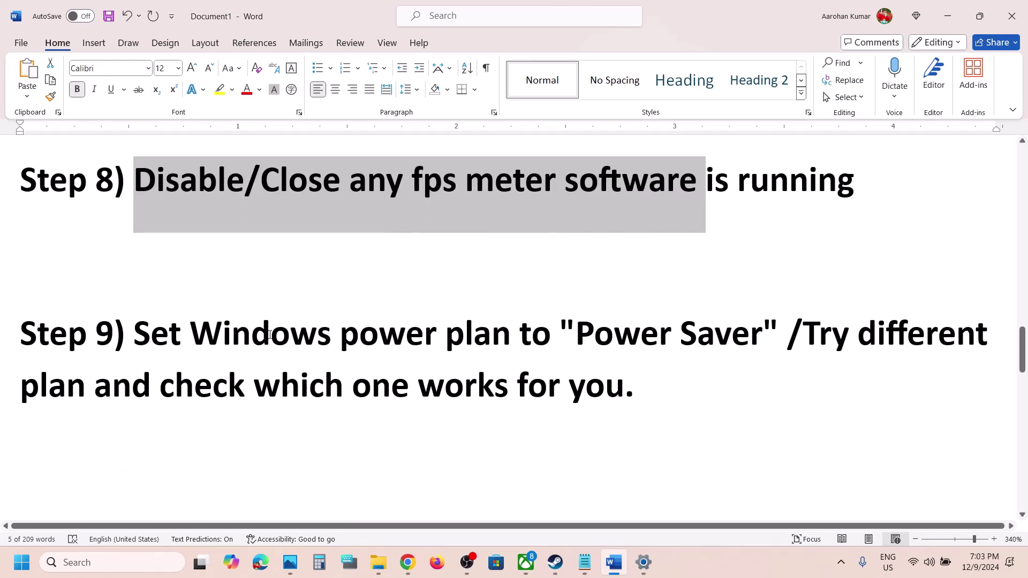
pyautogui.moveTo(191, 335); pyautogui.dragTo(553, 338)
pyautogui.click(698, 335)
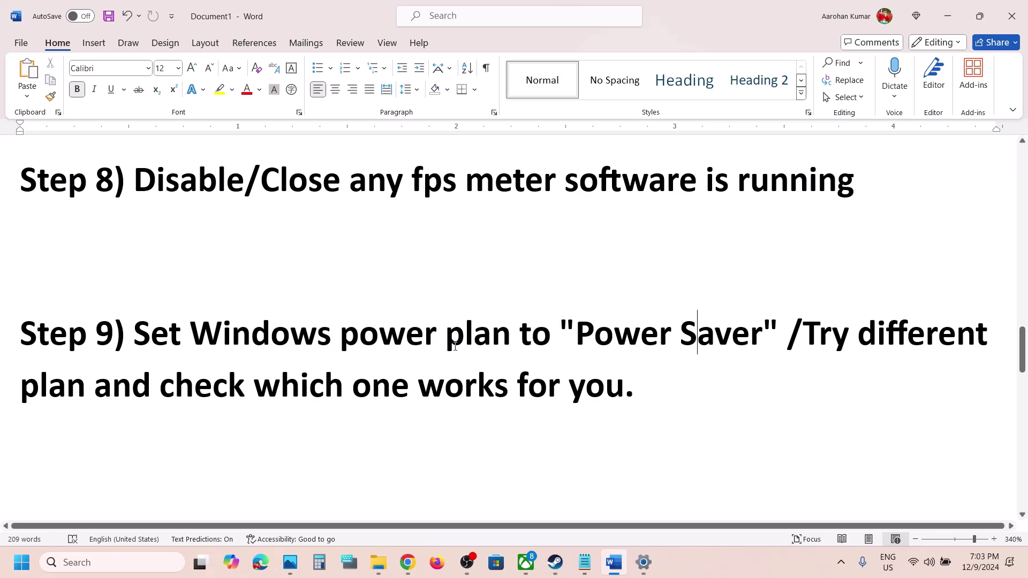
# - Open Control Panel and display the available power plans under Hardware and Sound, Power Options
pyautogui.click(118, 569)
pyautogui.write('con')
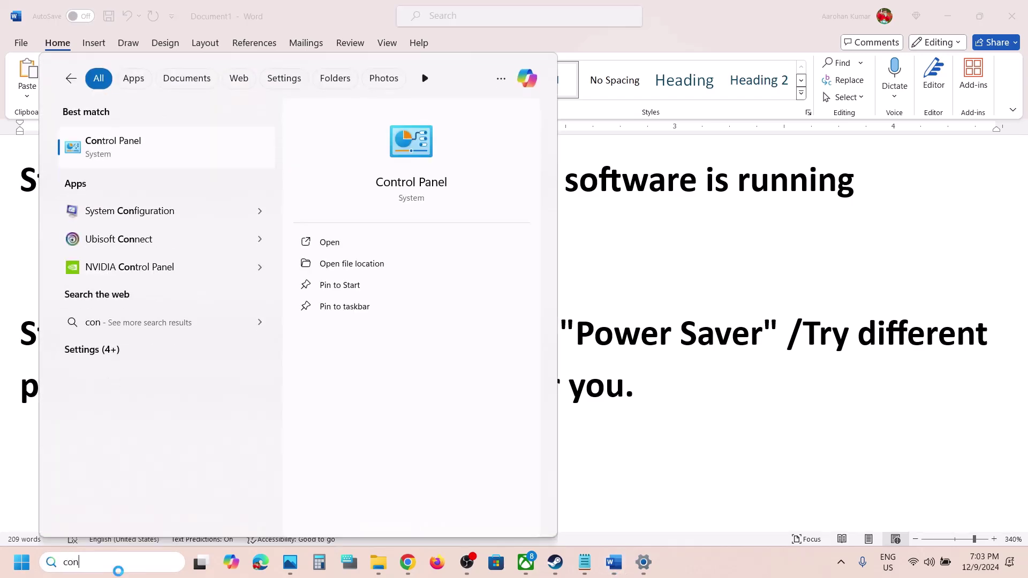
pyautogui.write('trol')
pyautogui.press('Return')
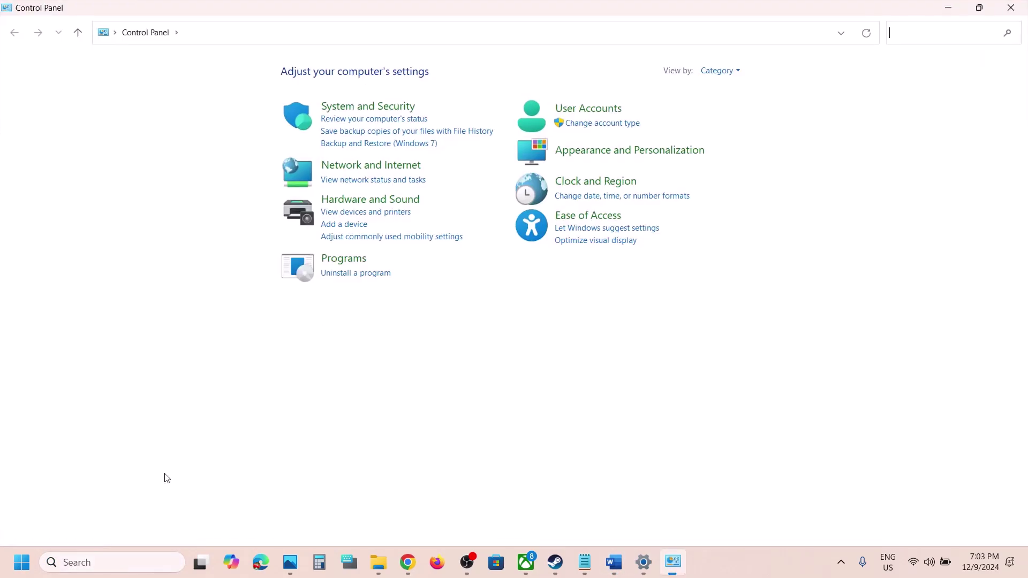
pyautogui.click(382, 200)
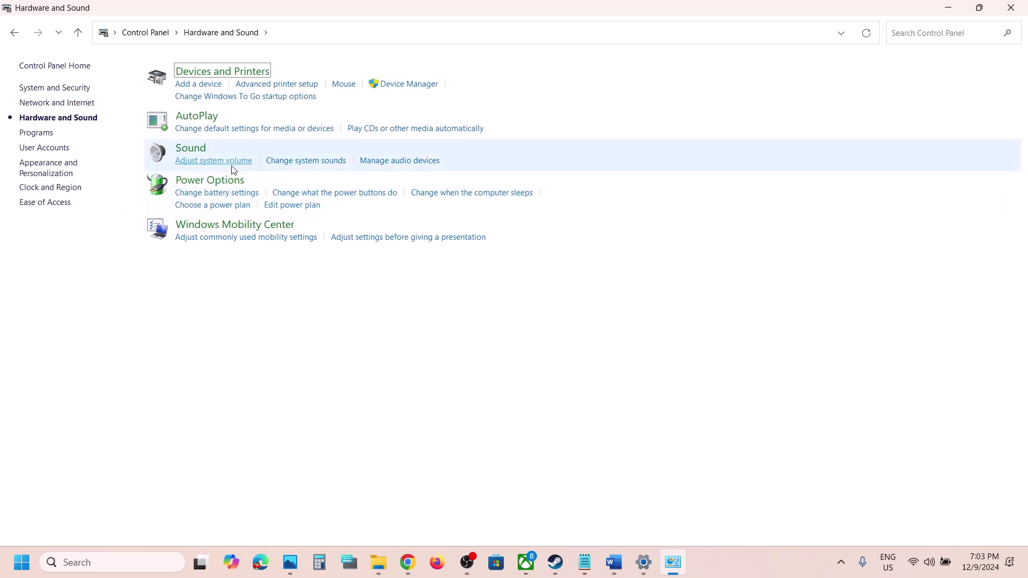
pyautogui.click(214, 180)
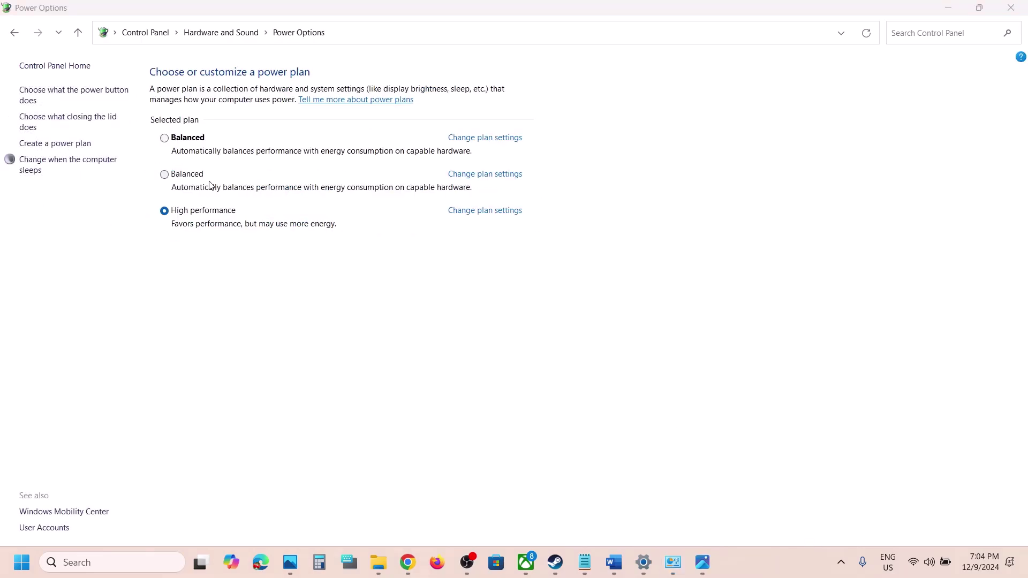
# - View the Power Saver.jpg image of the power plans, close it and minimize the Power Options window
pyautogui.click(714, 560)
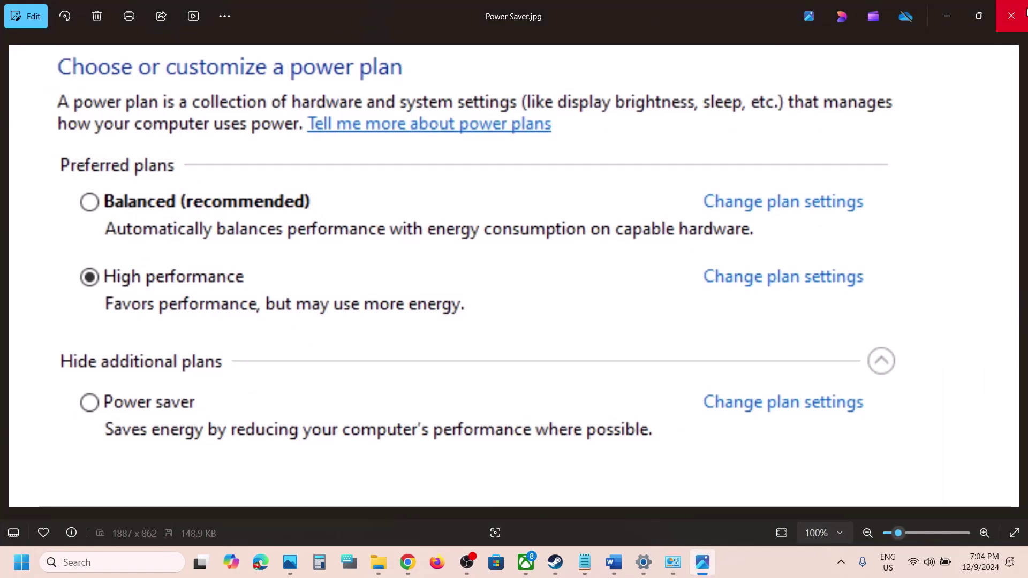
pyautogui.click(1026, 13)
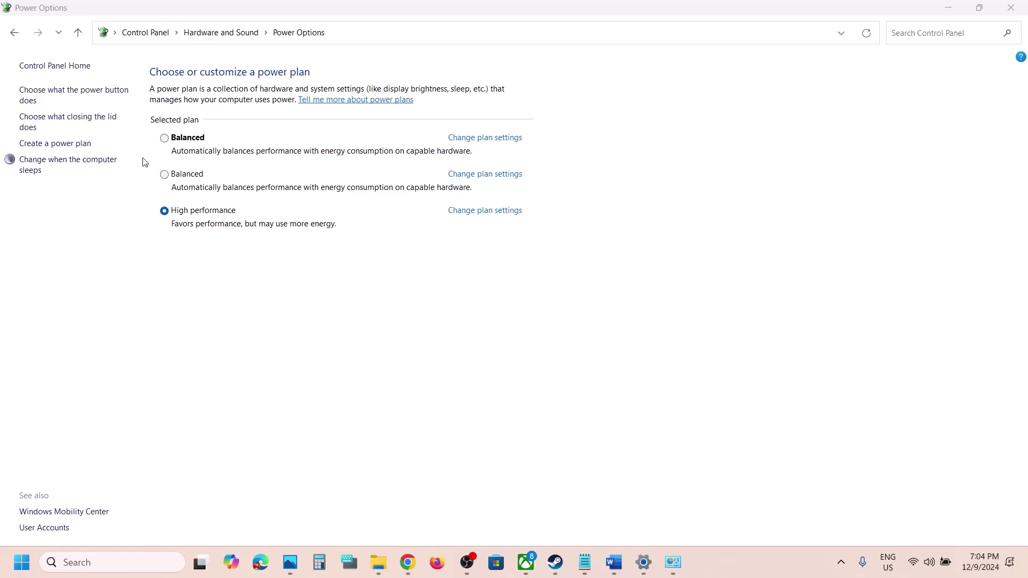
pyautogui.click(947, 13)
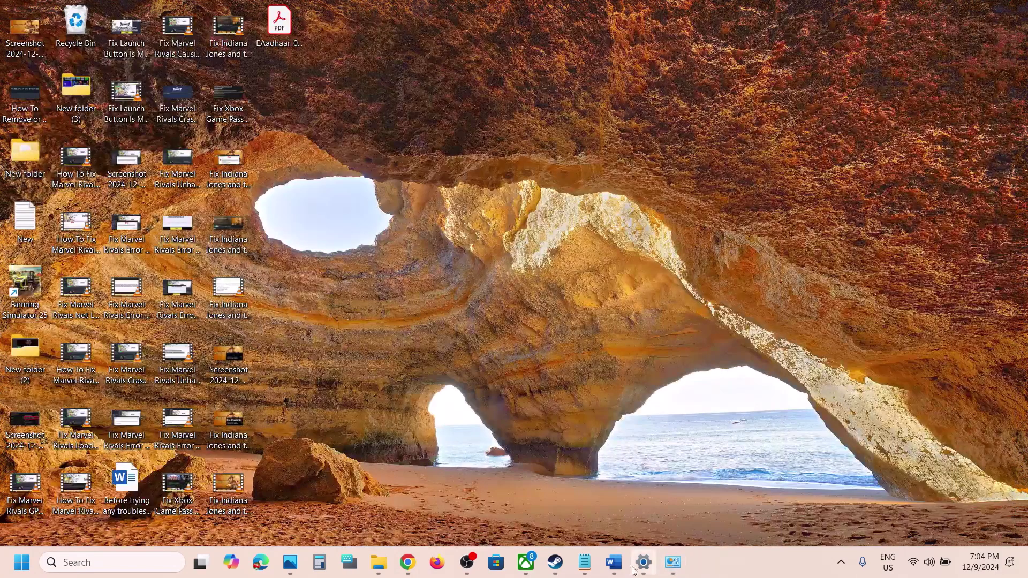
# - Check the game's page in Steam and read Step 10 about antivirus and firewall permissions in the Word document
pyautogui.click(615, 562)
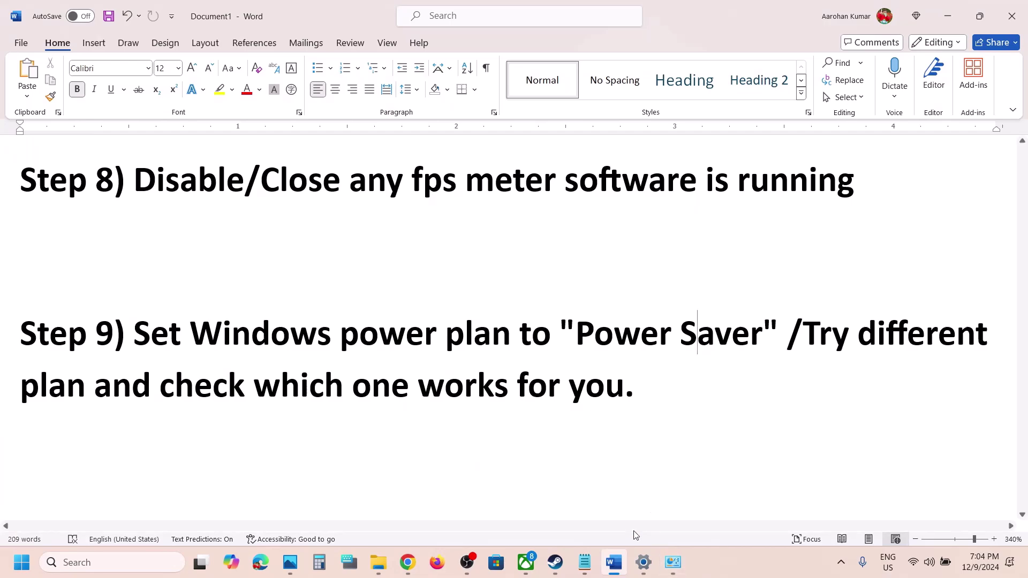
pyautogui.click(555, 563)
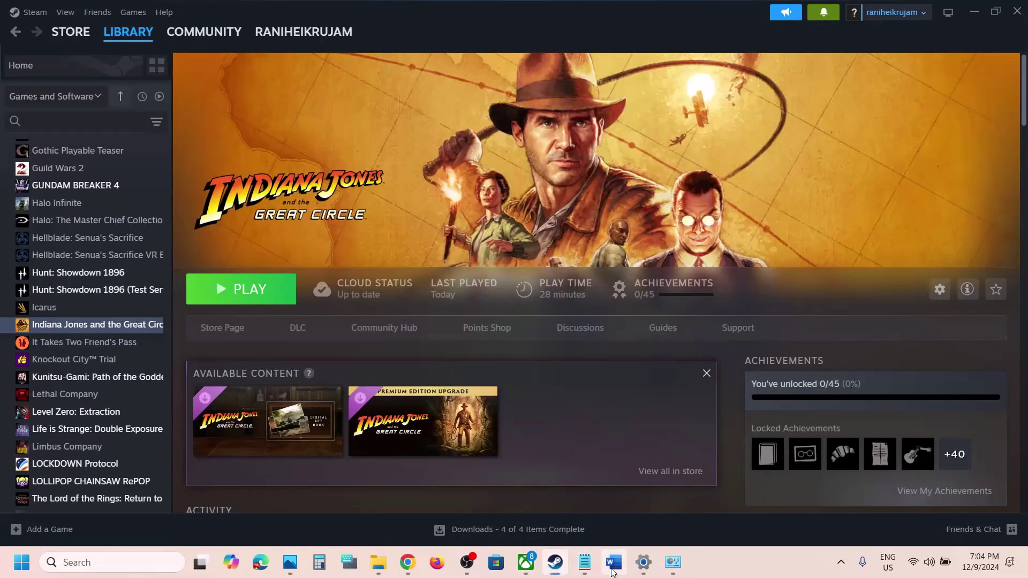
pyautogui.click(615, 562)
pyautogui.scroll(-6, 484, 329)
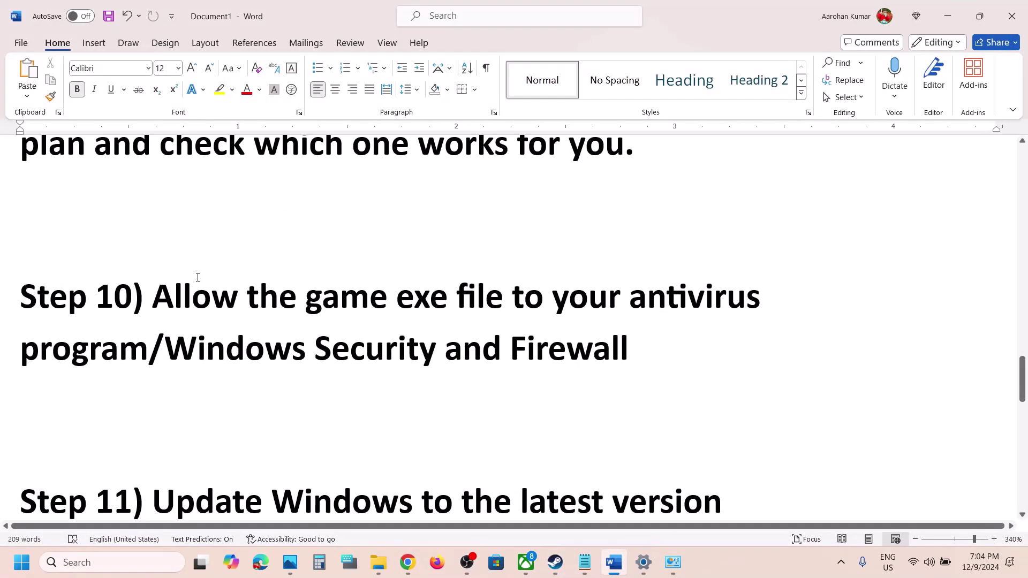
pyautogui.moveTo(162, 289); pyautogui.dragTo(152, 346)
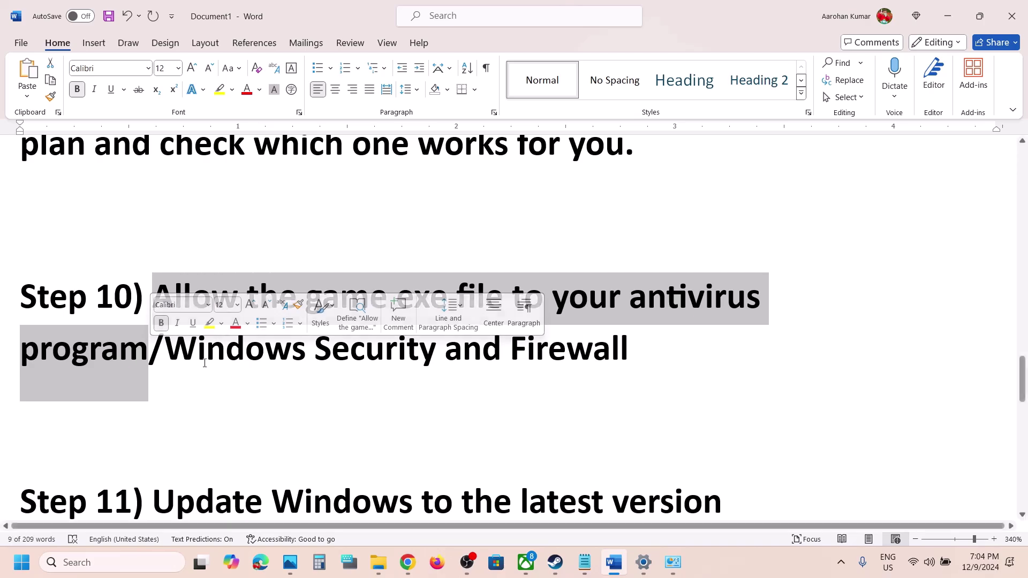
pyautogui.click(225, 351)
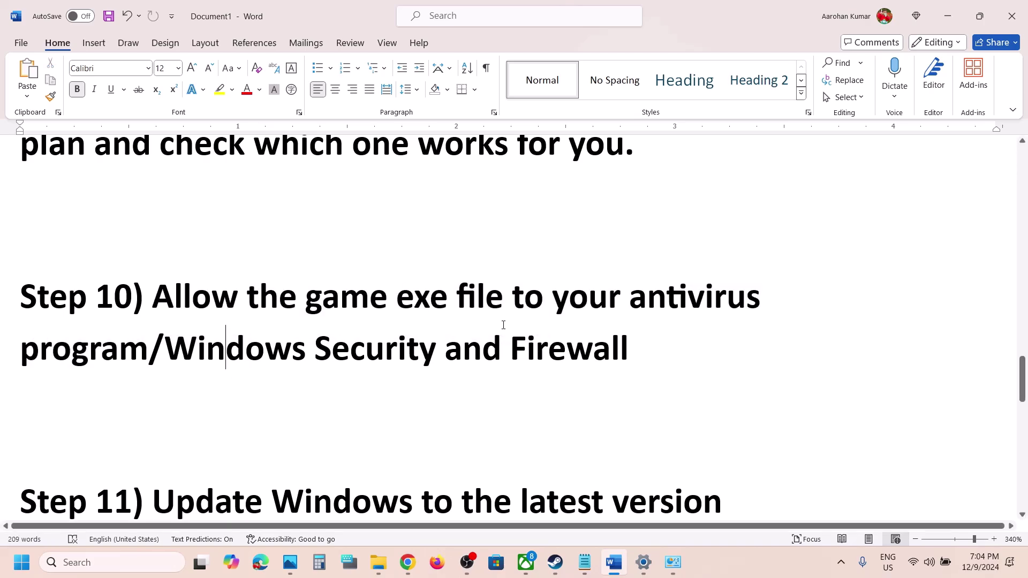
# - Open the page for allowing apps through Controlled folder access in Windows Security's ransomware protection settings
pyautogui.hotkey('alt', 'Tab')
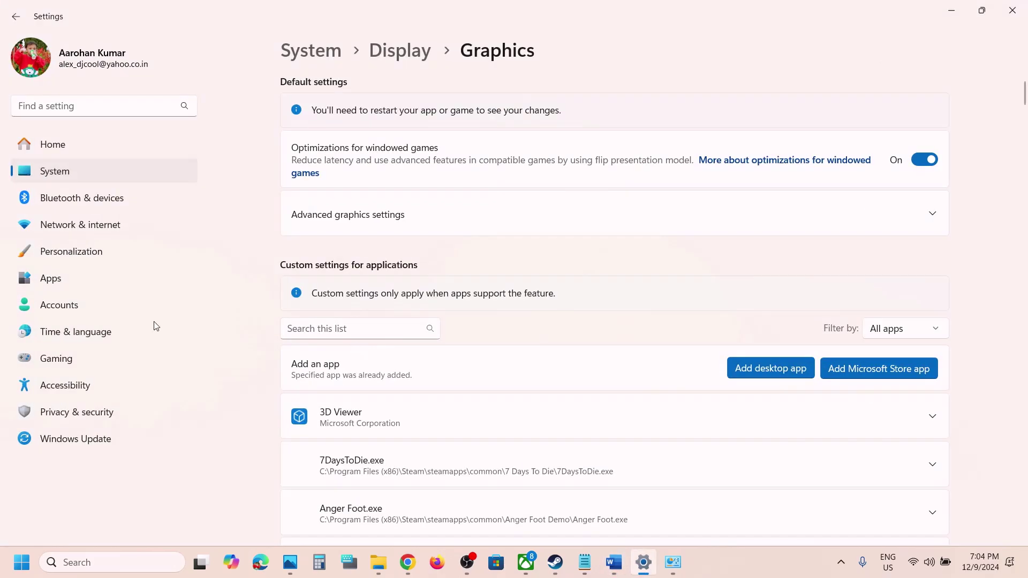
pyautogui.click(78, 416)
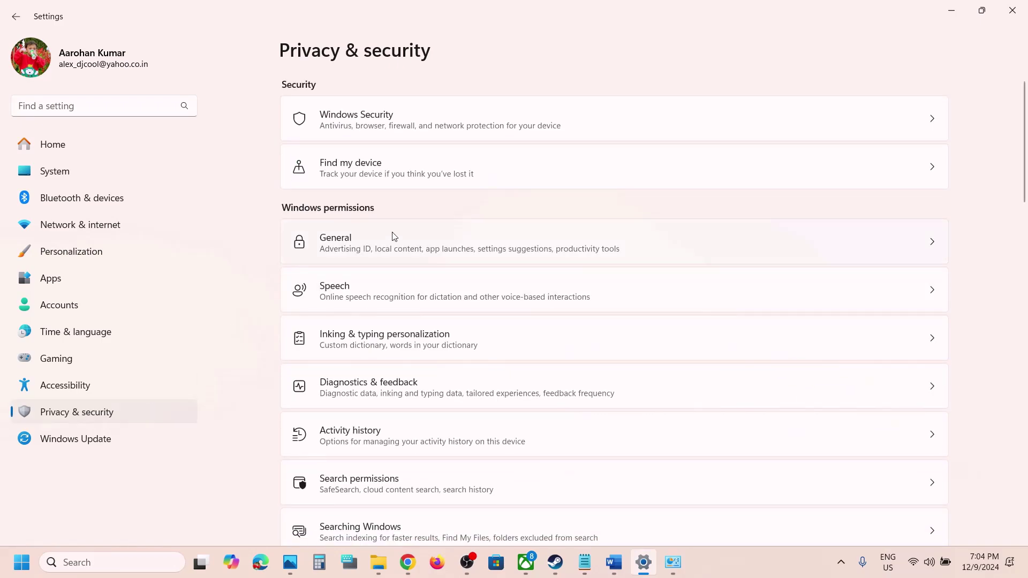
pyautogui.click(441, 127)
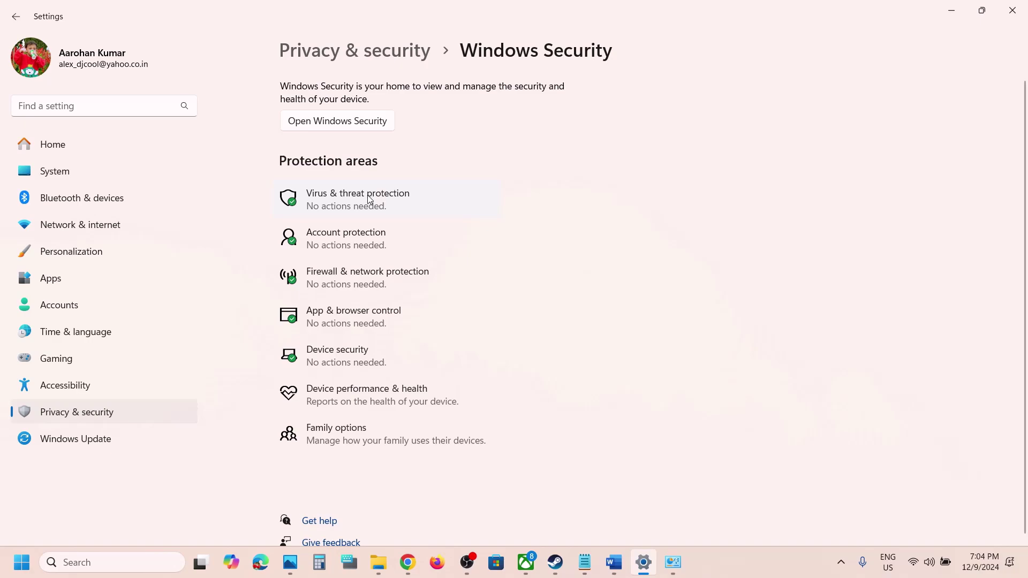
pyautogui.click(369, 199)
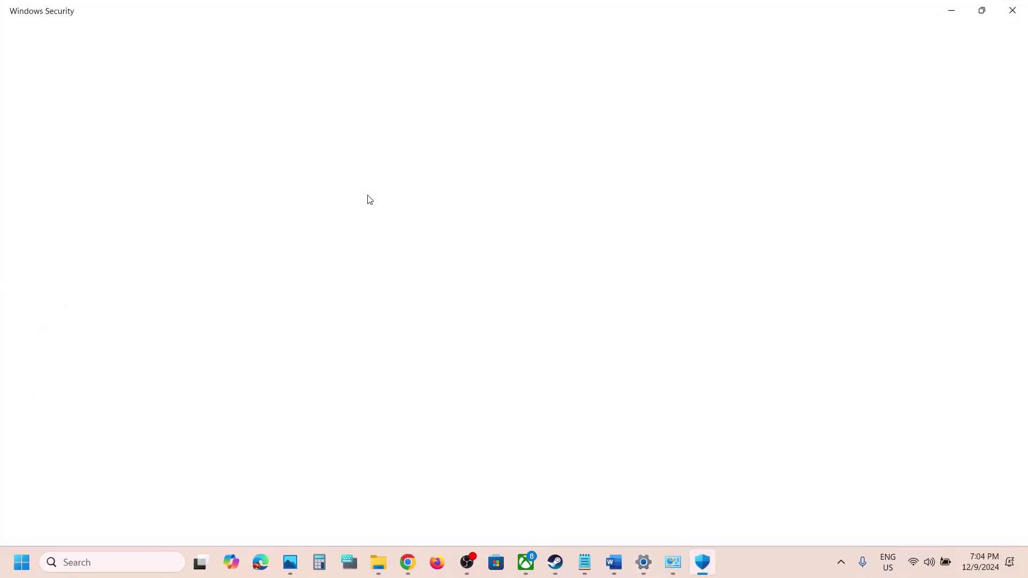
pyautogui.scroll(-3, 368, 199)
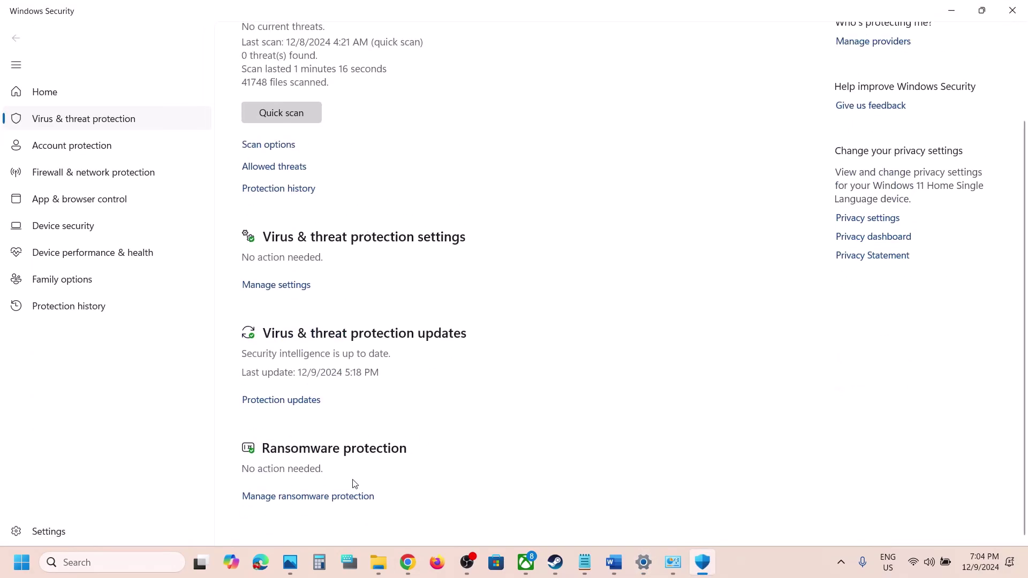
pyautogui.click(343, 496)
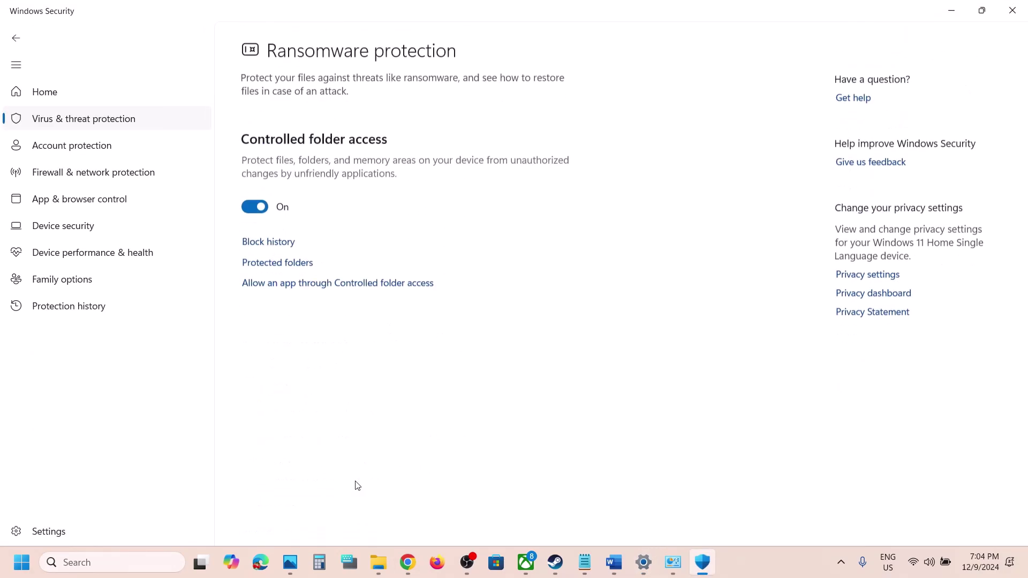
pyautogui.click(373, 283)
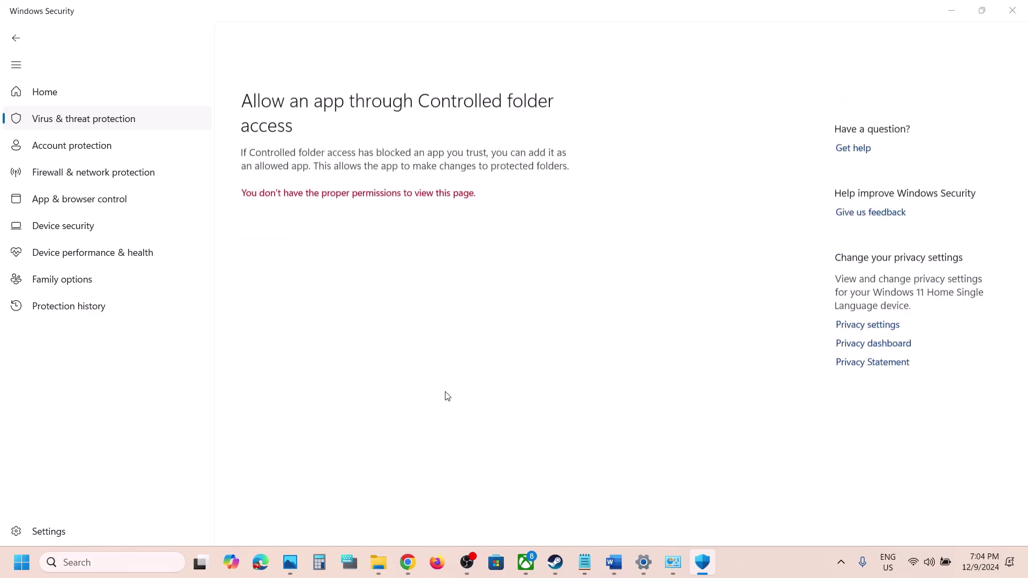
# - Add the TheGreatCircle application from The Great Circle installation folder as an allowed app for Controlled folder access
pyautogui.click(309, 152)
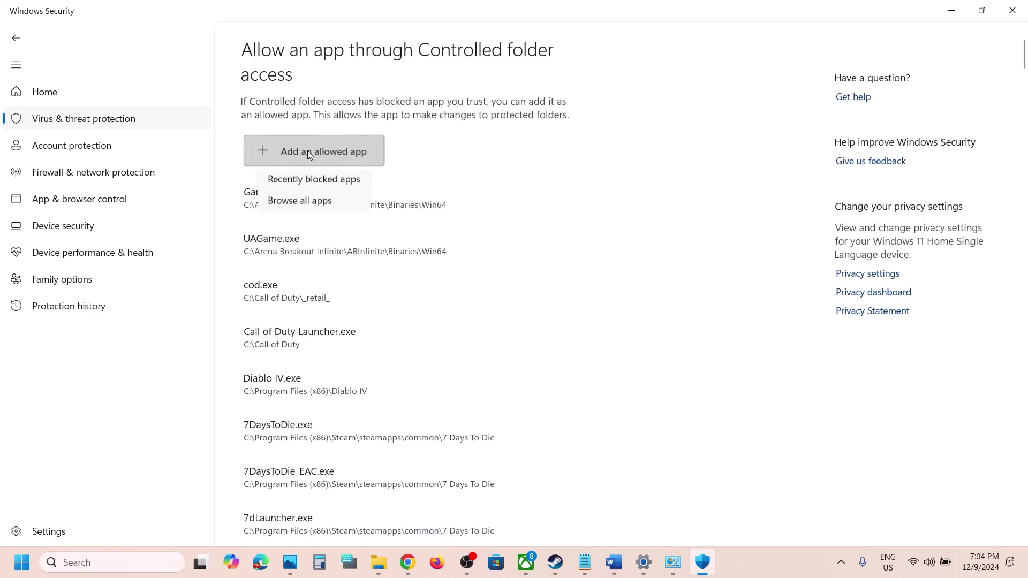
pyautogui.click(300, 201)
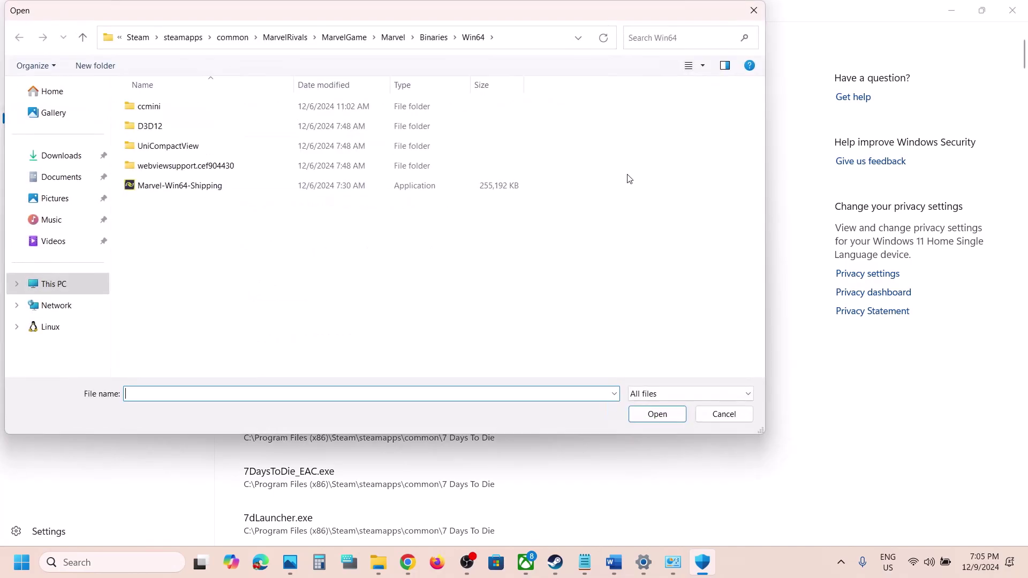
pyautogui.click(234, 38)
pyautogui.doubleClick(199, 187)
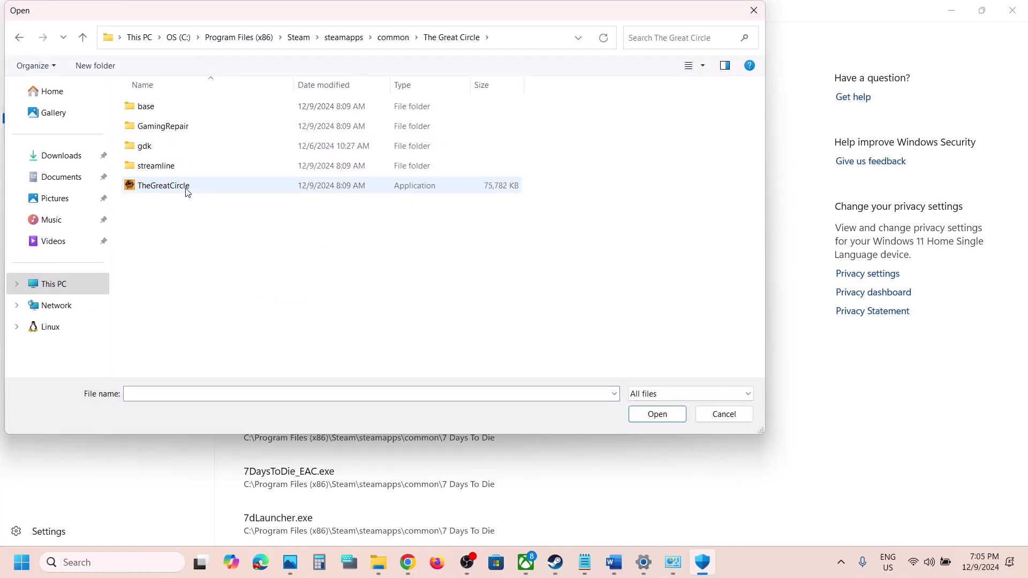
pyautogui.click(187, 190)
pyautogui.click(647, 415)
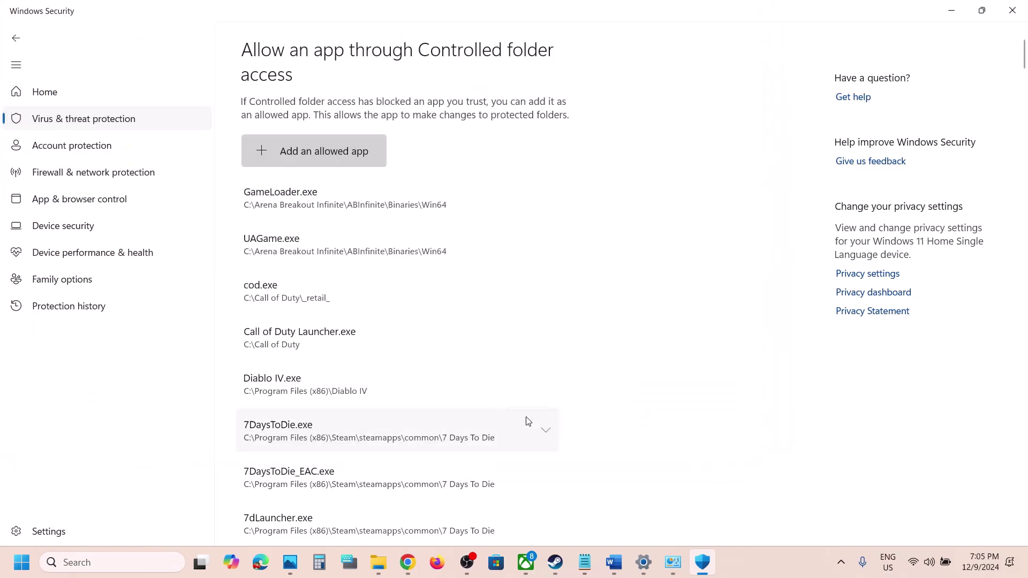
# - Open the list of apps allowed through Windows Defender Firewall from Control Panel's System and Security settings
pyautogui.click(86, 562)
pyautogui.write('comtro')
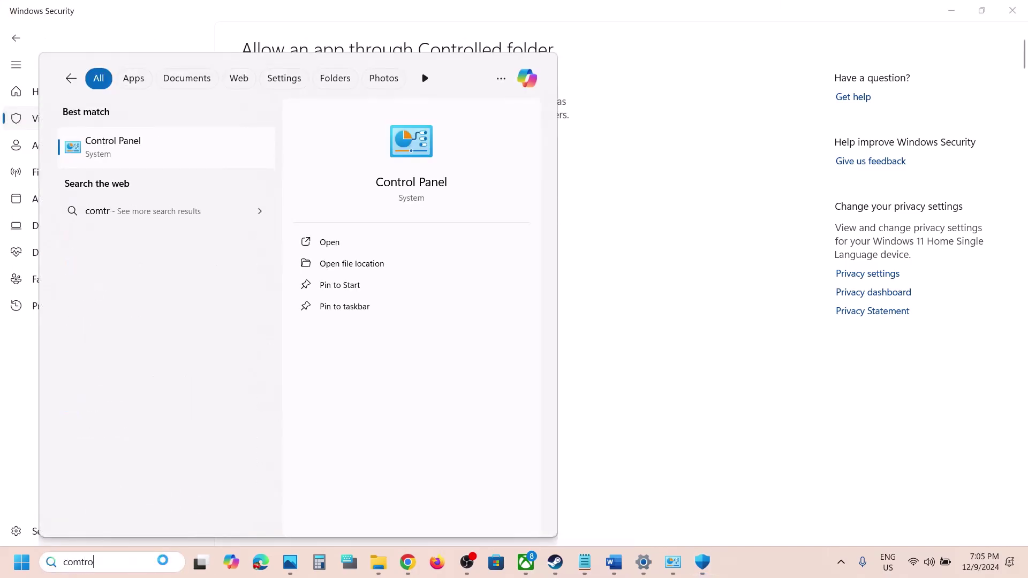
pyautogui.write('l')
pyautogui.press('Return')
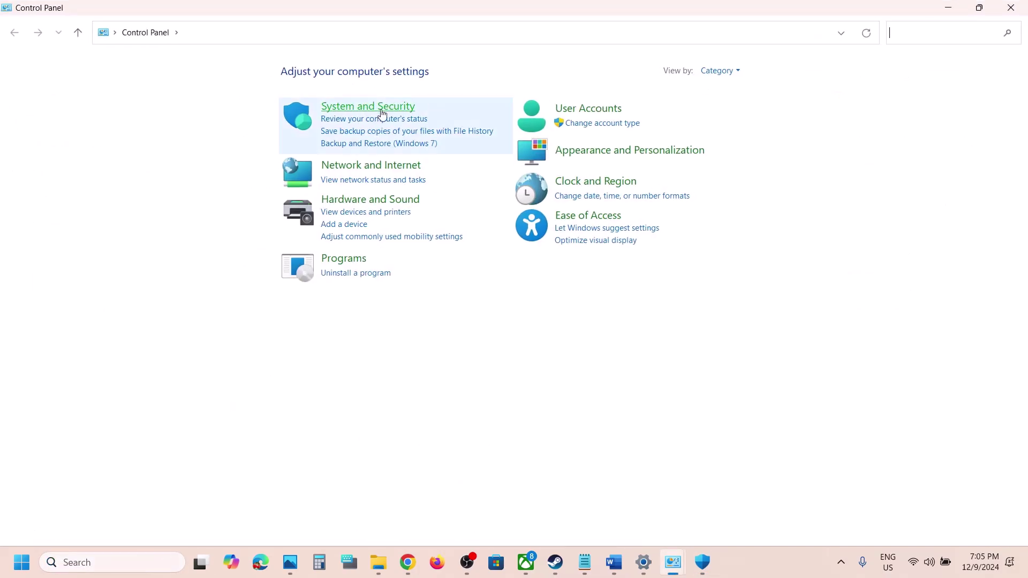
pyautogui.click(366, 112)
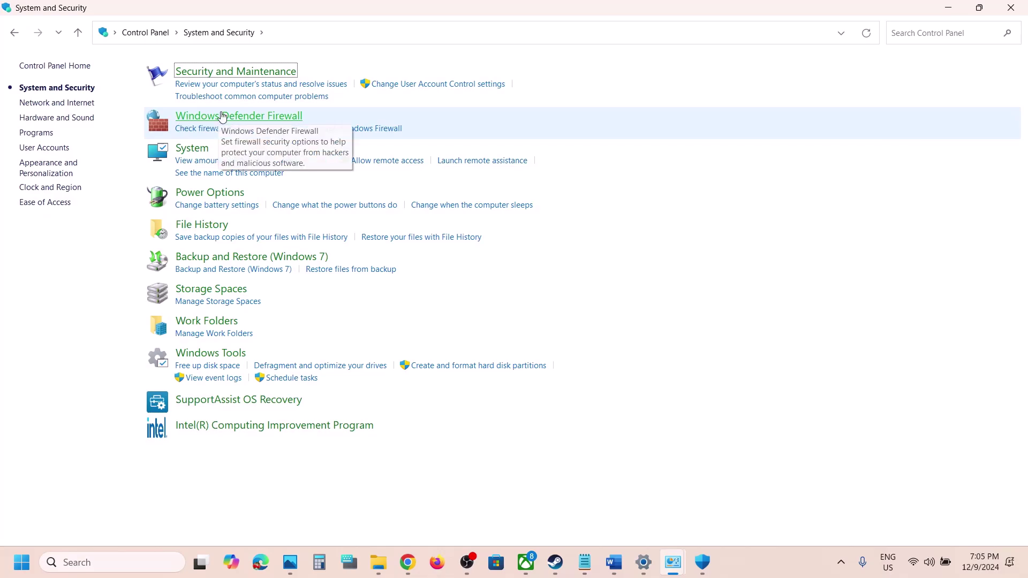
pyautogui.click(222, 117)
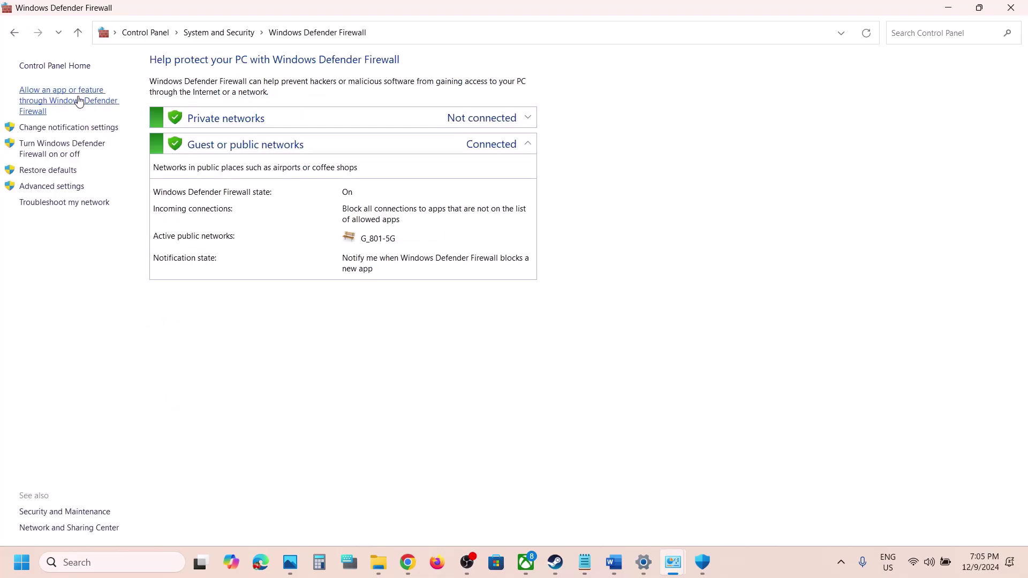
pyautogui.click(79, 102)
# - Enable changes to the firewall's allowed apps and browse to Steam's steamapps\common\The Great Circle folder for another app to allow
pyautogui.click(672, 105)
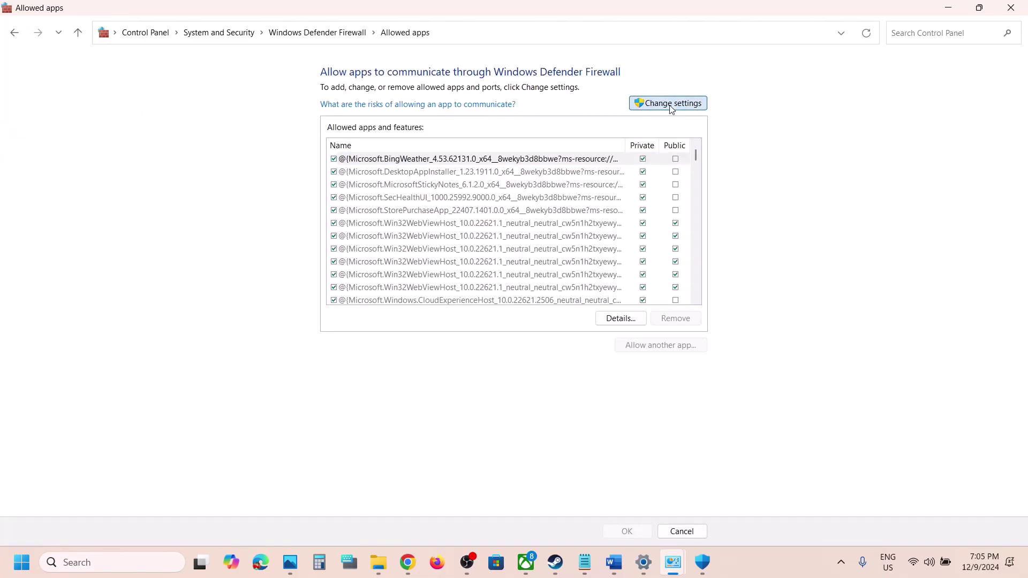
pyautogui.click(672, 345)
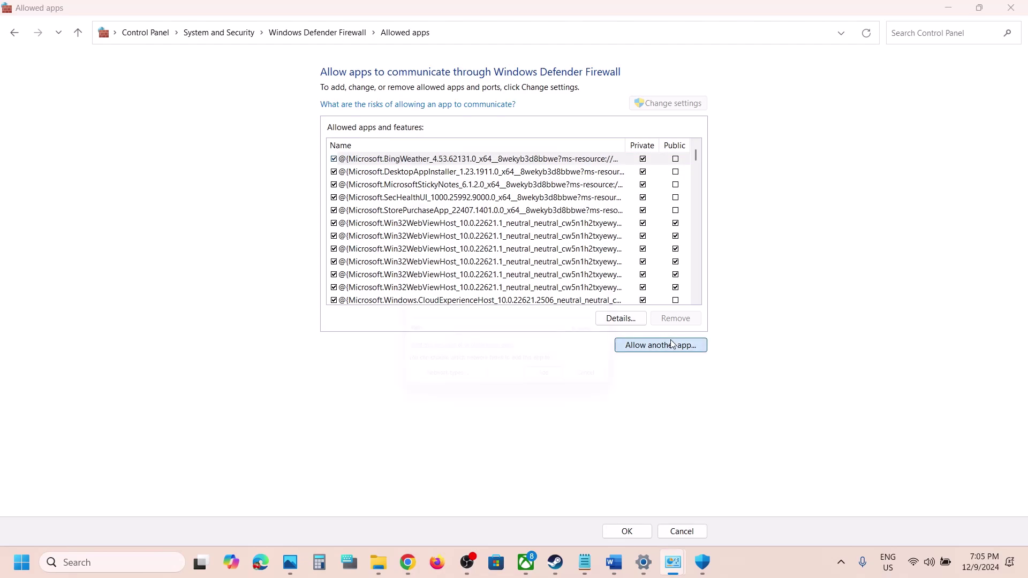
pyautogui.click(605, 343)
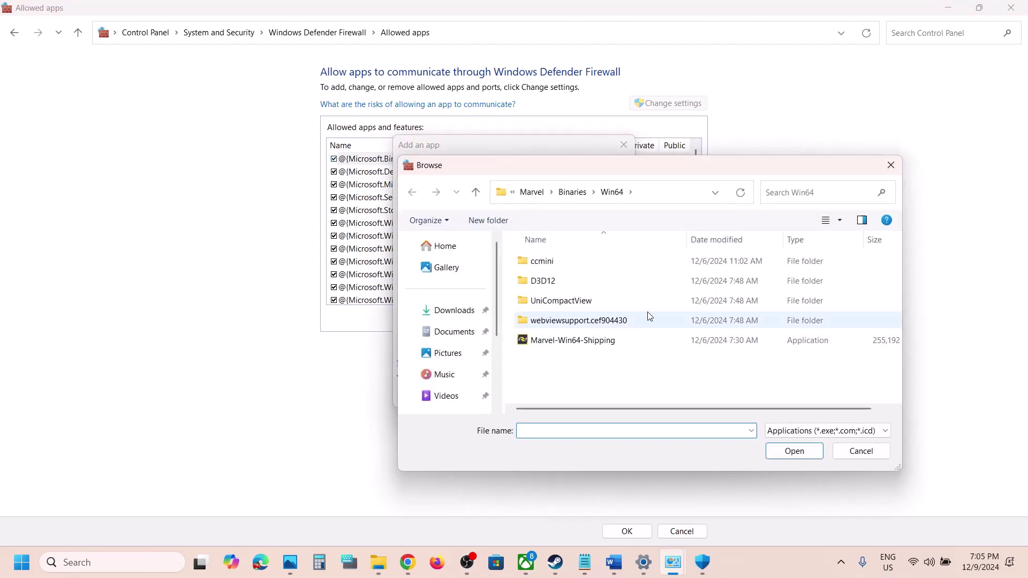
pyautogui.click(536, 199)
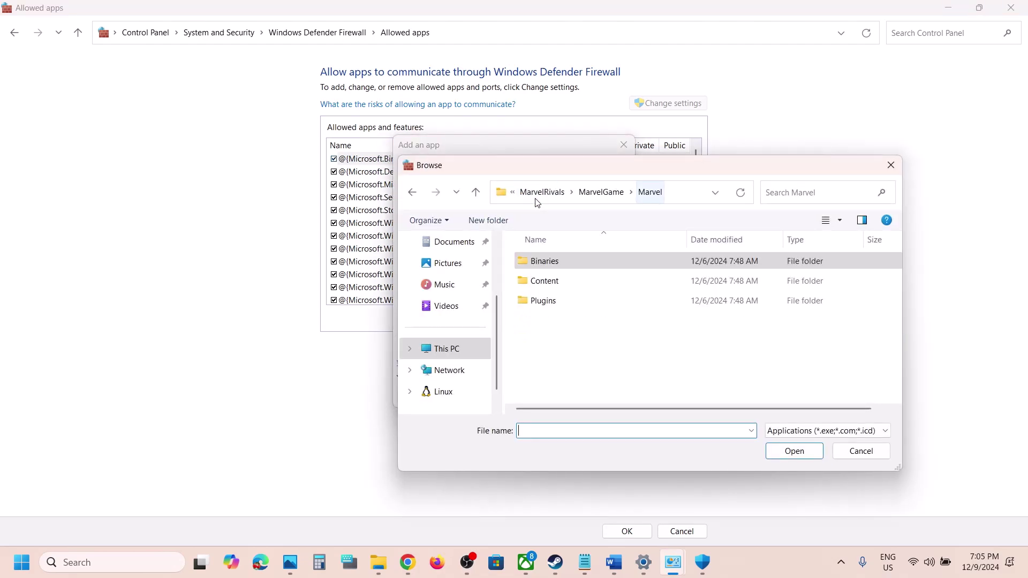
pyautogui.click(536, 200)
pyautogui.click(534, 198)
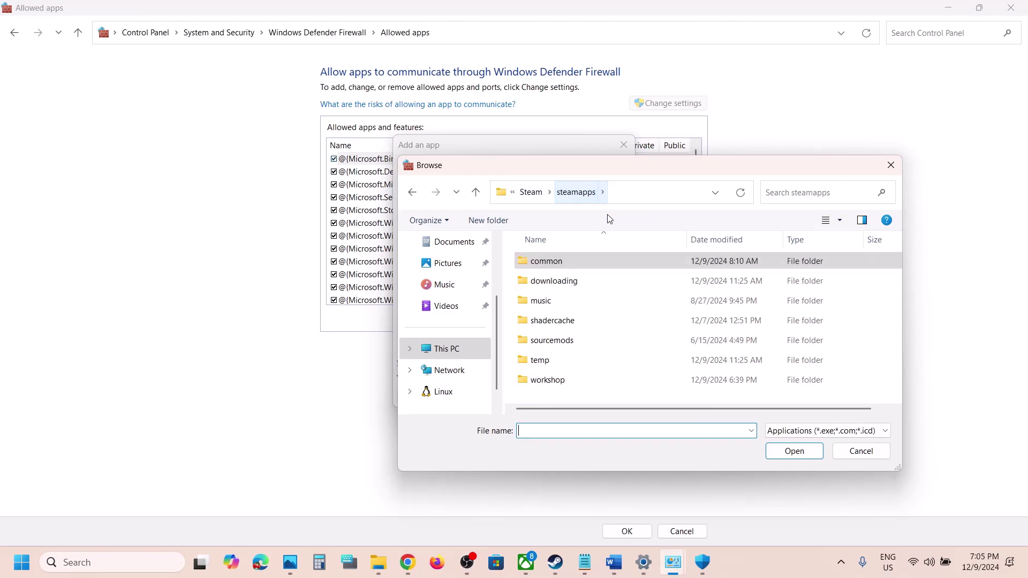
pyautogui.doubleClick(568, 262)
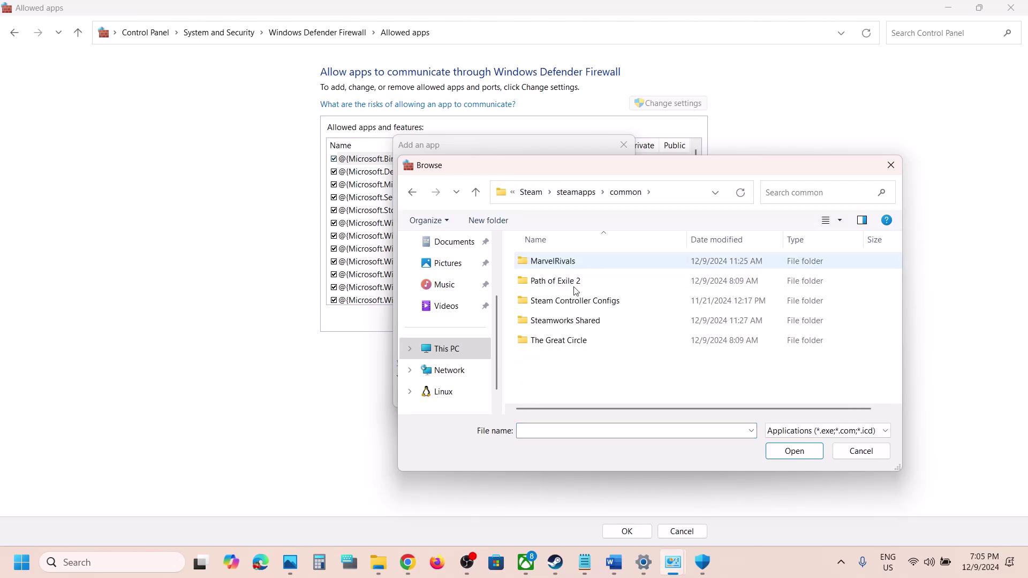
pyautogui.doubleClick(554, 340)
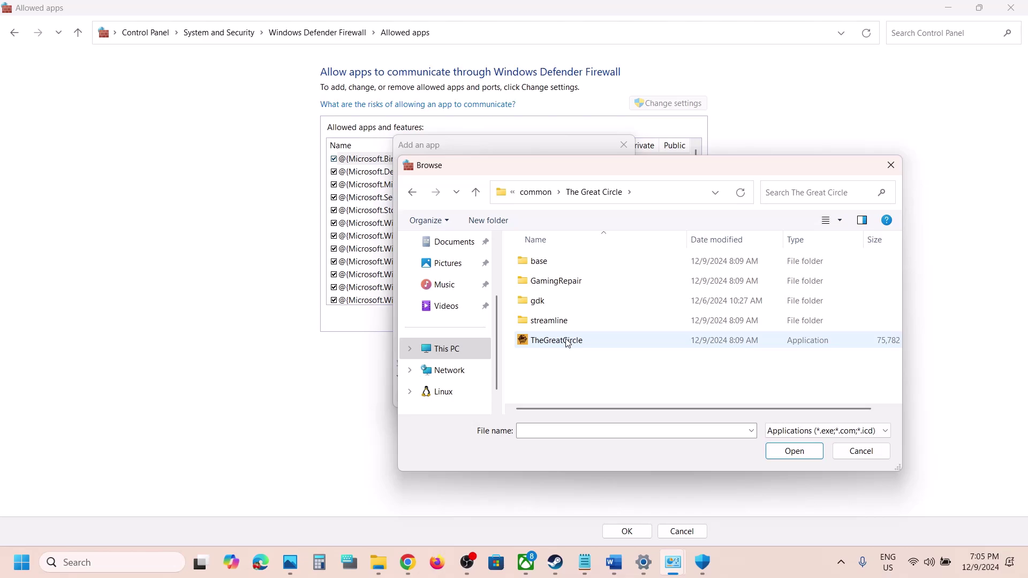
# - Try to add the TheGreatCircle application to the apps allowed through Windows Defender Firewall
pyautogui.click(568, 342)
pyautogui.click(796, 451)
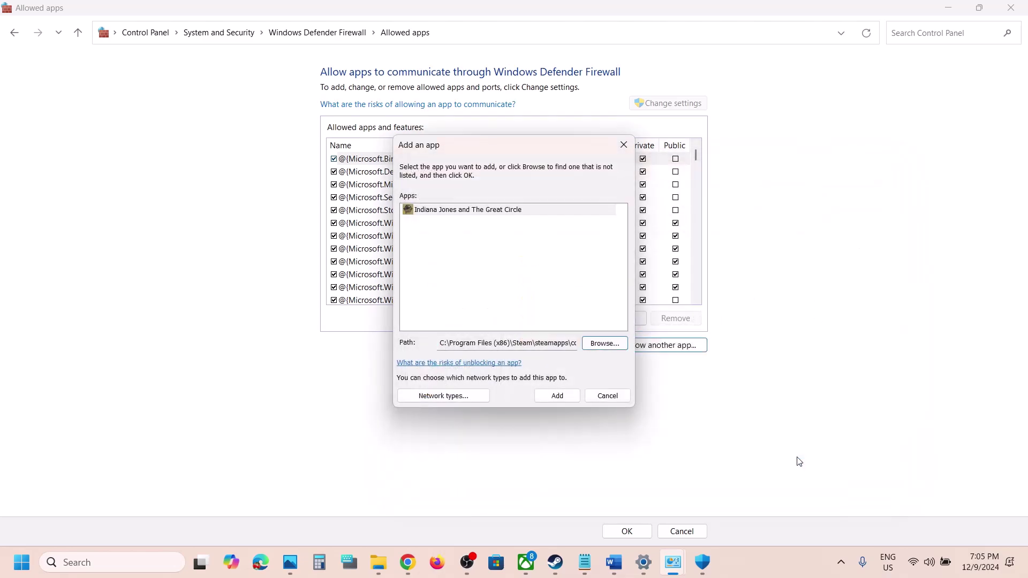
pyautogui.click(557, 396)
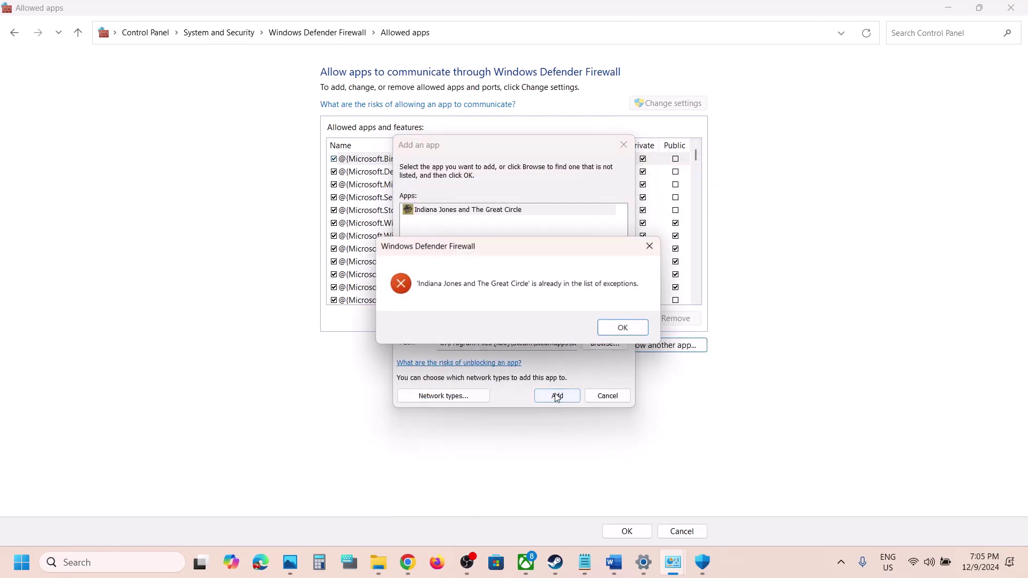
pyautogui.click(623, 328)
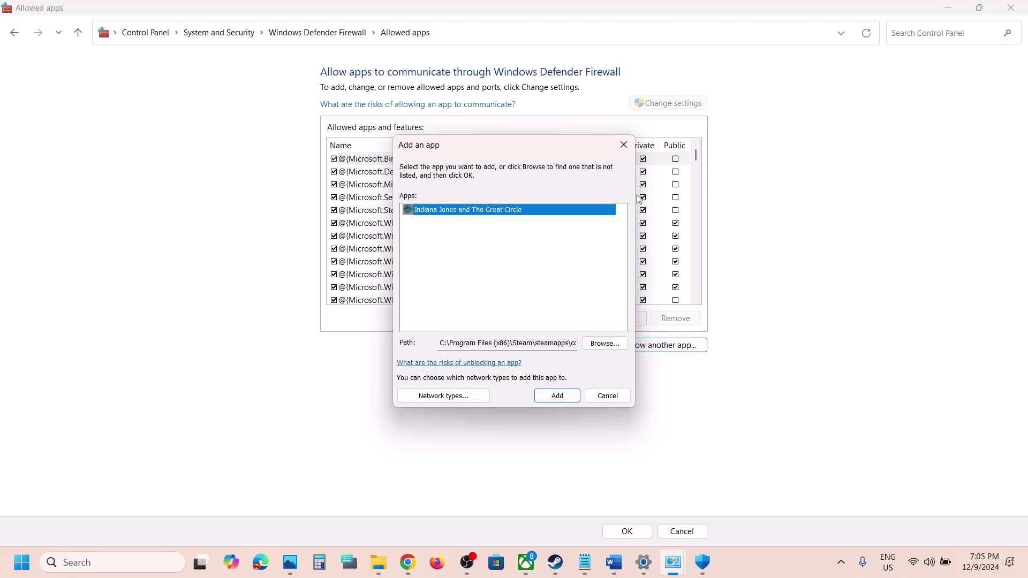
pyautogui.click(629, 150)
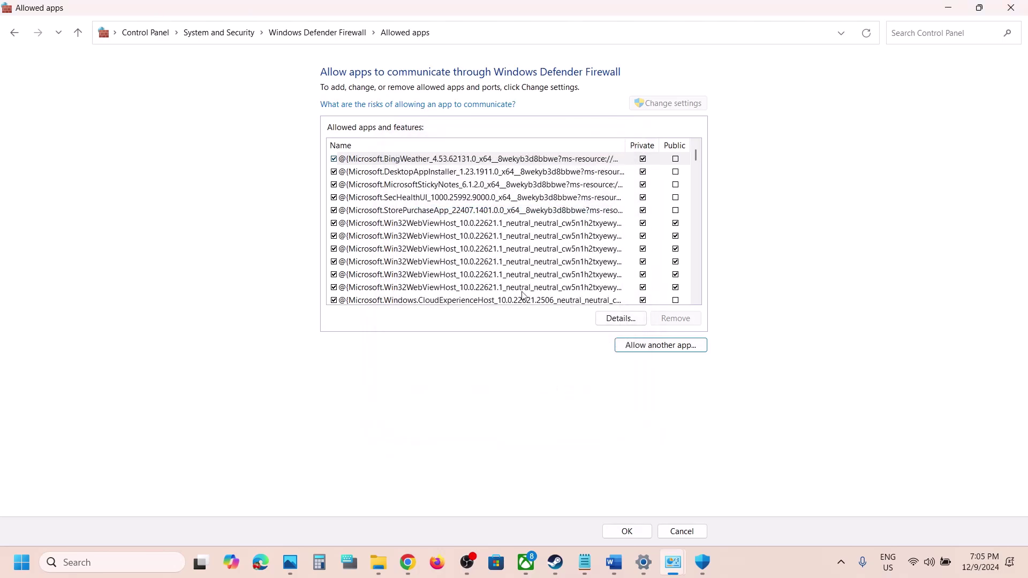
# - Close the firewall, Windows Security and Settings windows and highlight Step 11 about updating Windows in the Word document
pyautogui.click(1011, 8)
pyautogui.click(1018, 7)
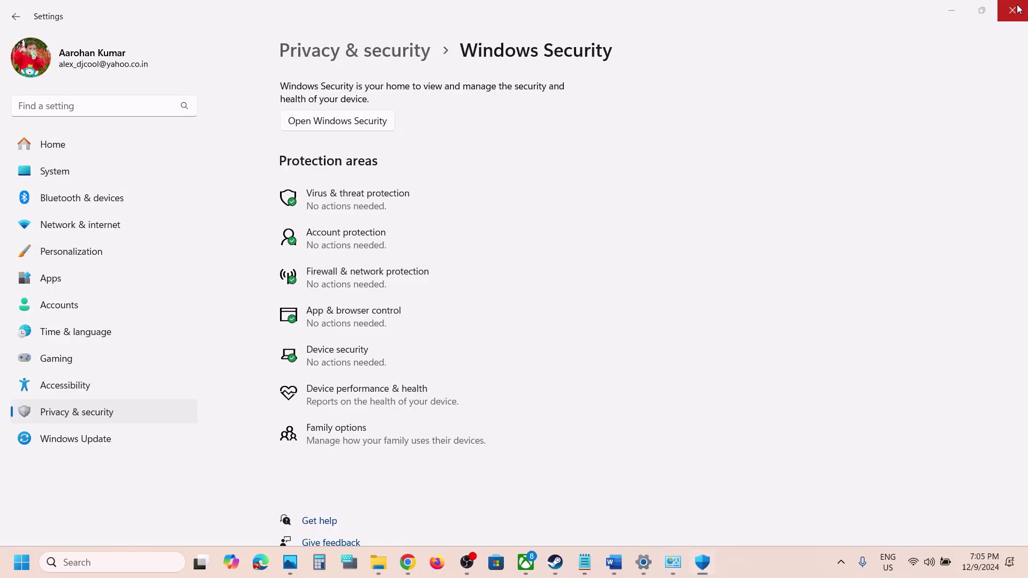
pyautogui.click(1018, 8)
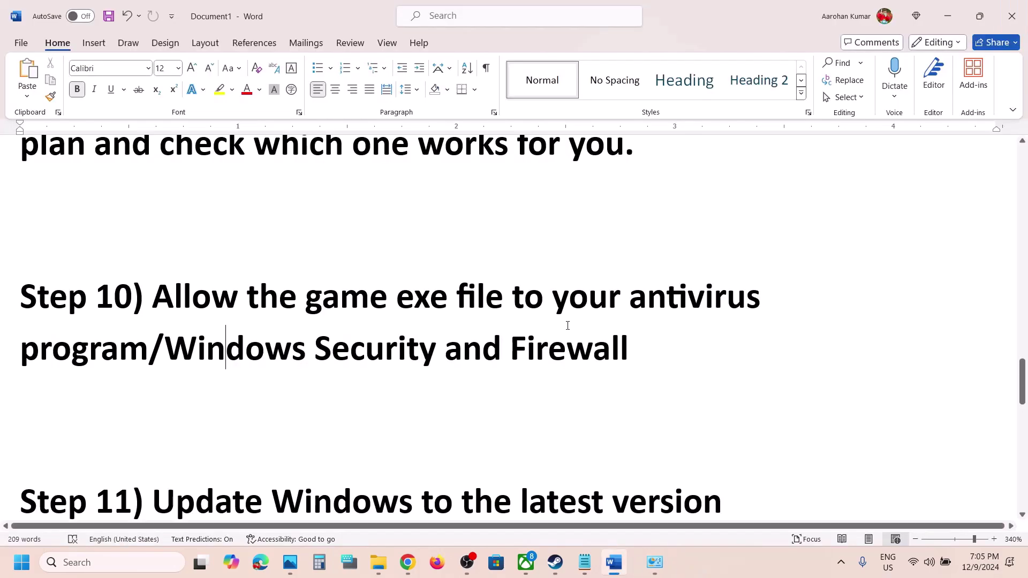
pyautogui.scroll(-4, 567, 322)
pyautogui.scroll(2, 567, 324)
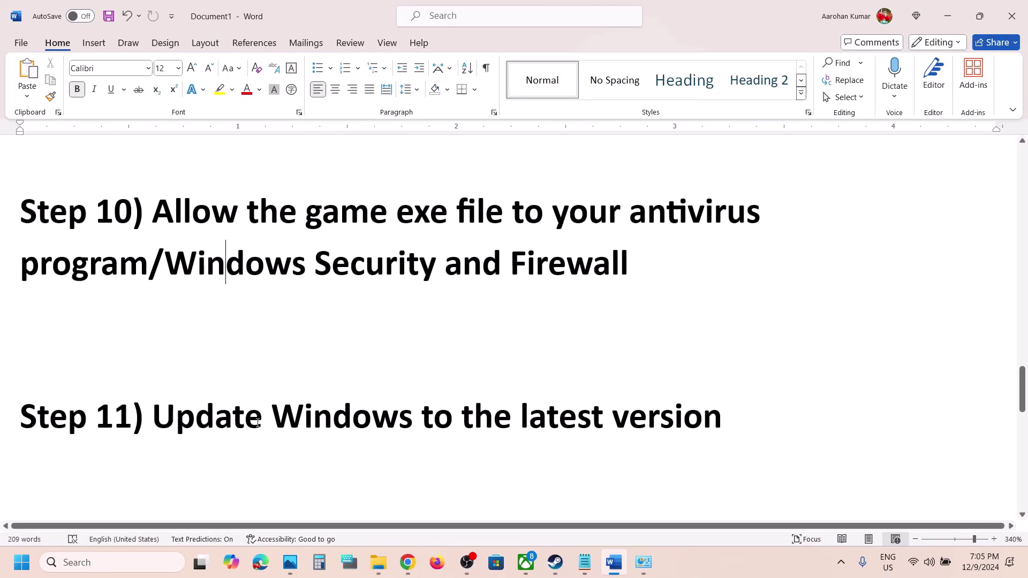
pyautogui.moveTo(257, 423); pyautogui.dragTo(753, 397)
# - Open Windows Update in Settings and check for updates
pyautogui.press('super+i')
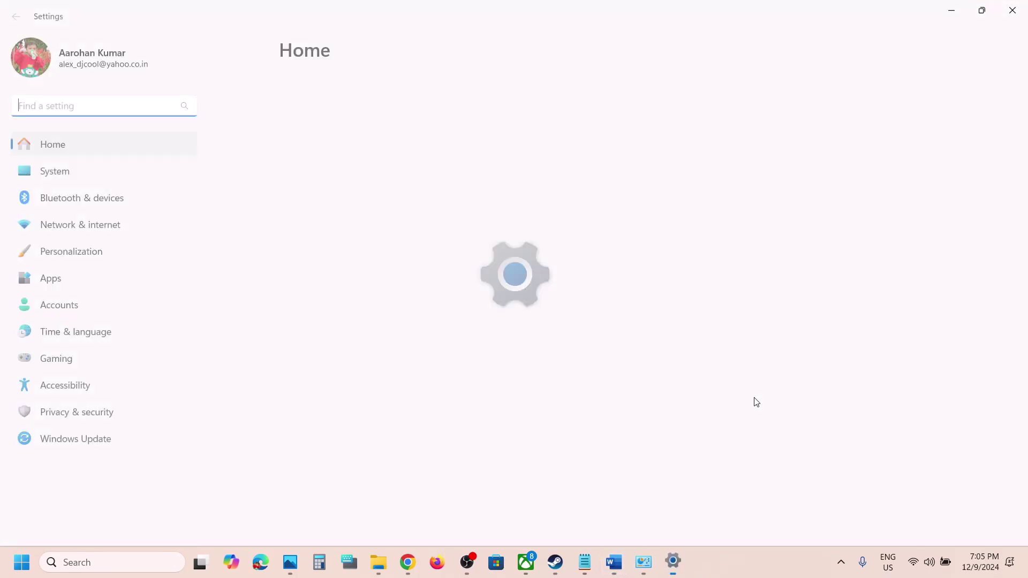
pyautogui.click(98, 438)
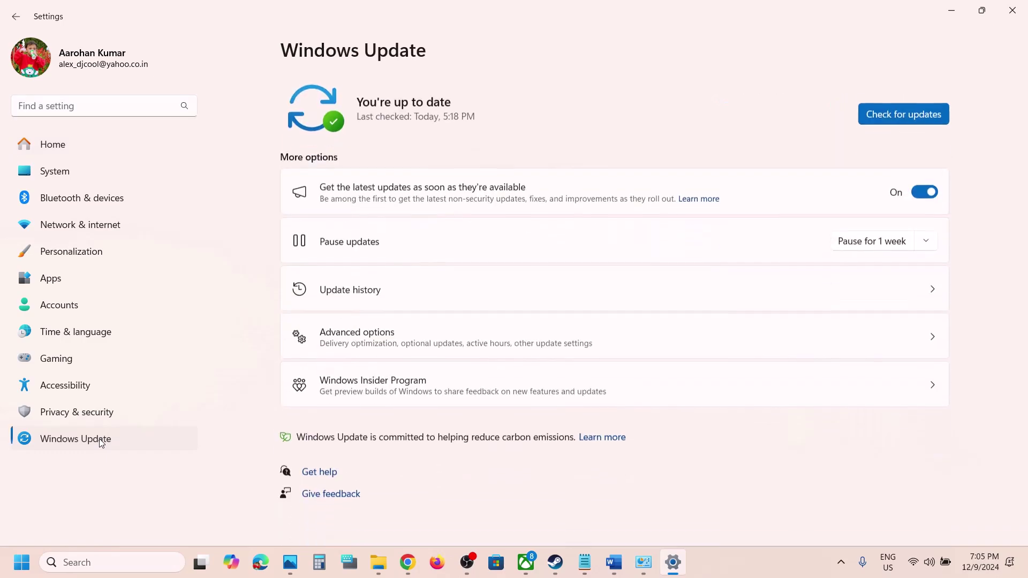
pyautogui.click(912, 122)
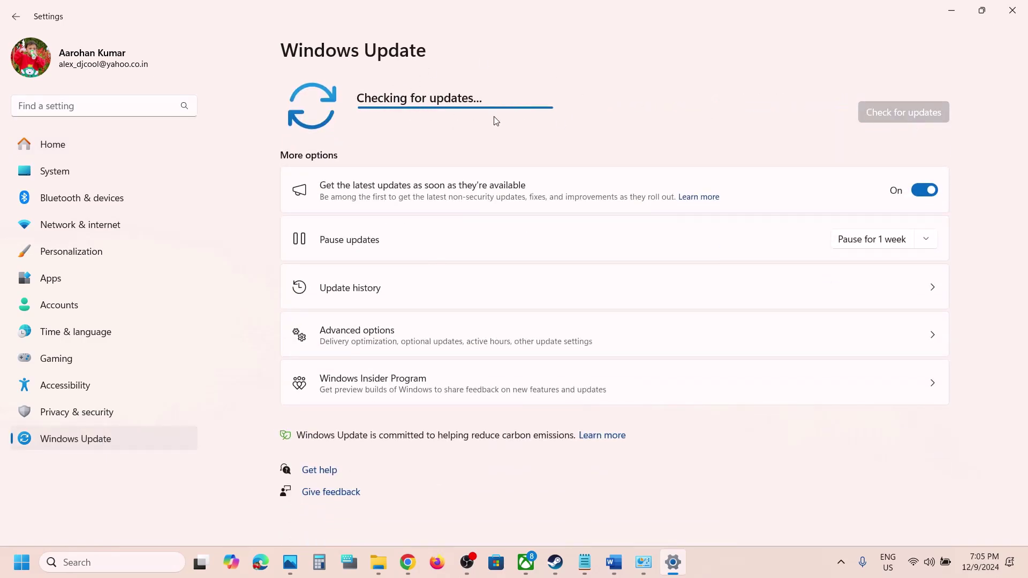
# - Look at the computer's power options, including Restart, and dismiss them
pyautogui.click(21, 562)
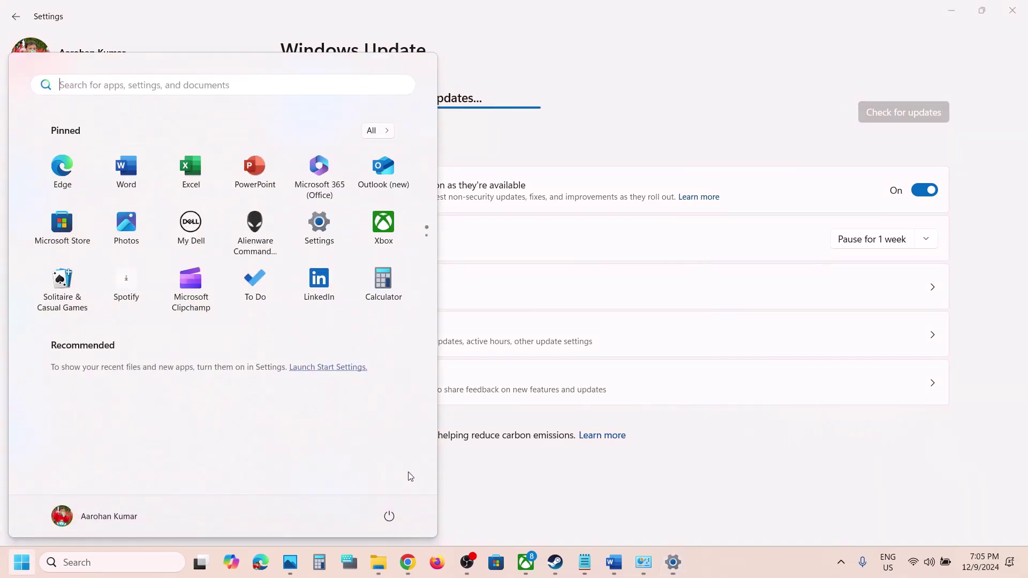
pyautogui.click(389, 516)
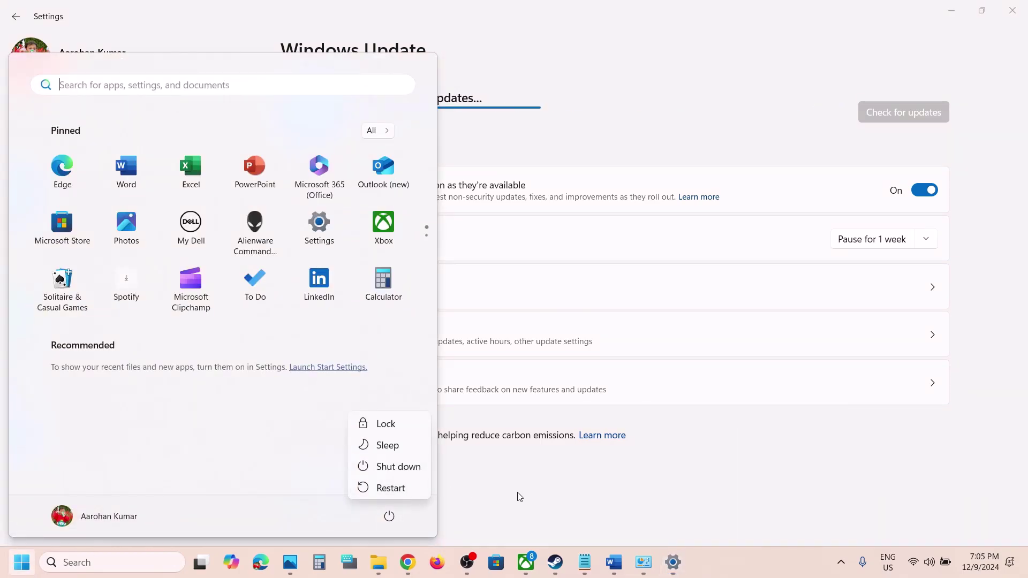
pyautogui.press('Escape')
pyautogui.press('Escape')
# - Switch to the Word document and highlight Step 12 about verifying the game files
pyautogui.click(613, 562)
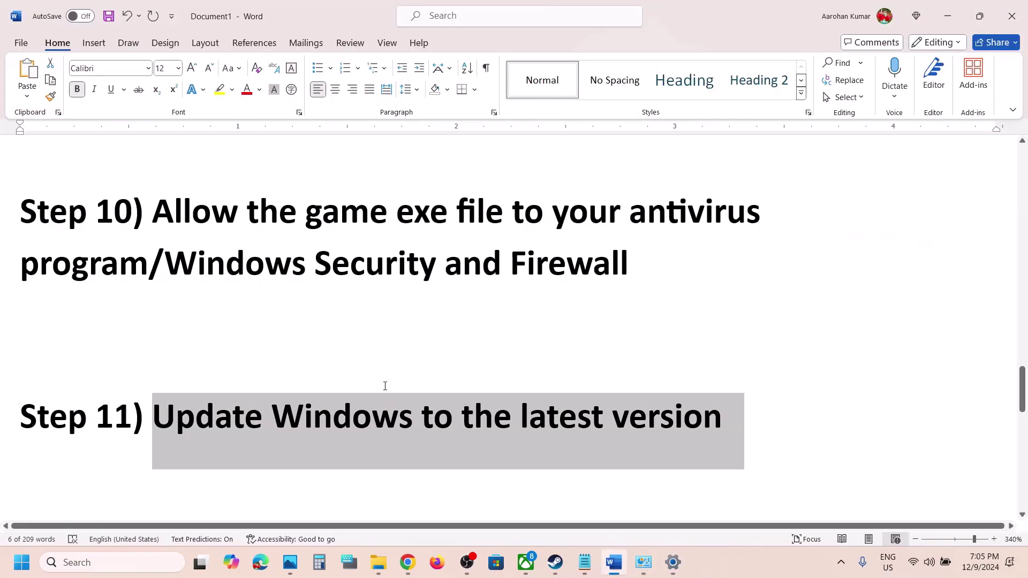
pyautogui.scroll(-3, 385, 386)
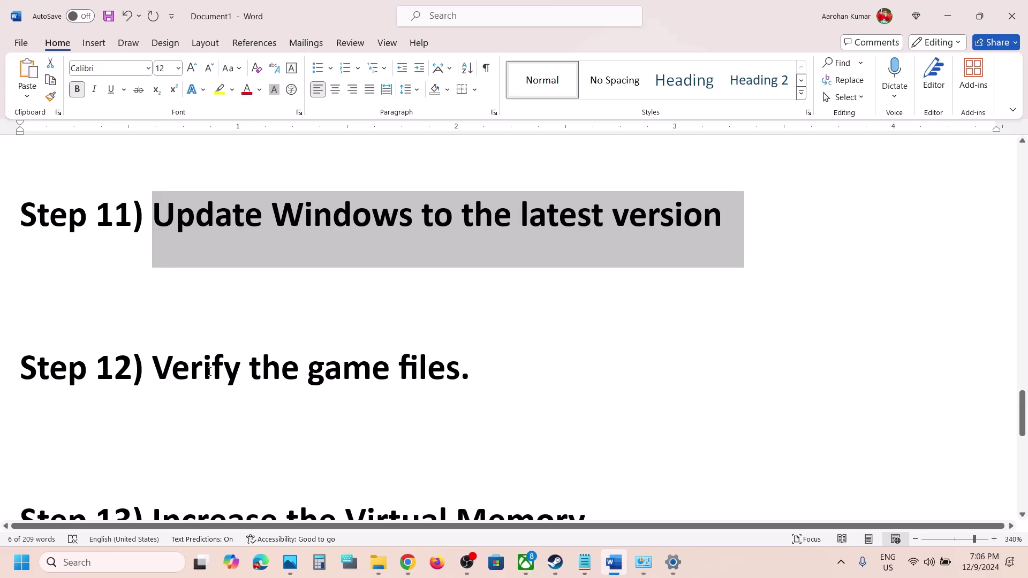
pyautogui.tripleClick(209, 372)
# - Switch to Steam and view the option to verify file integrity in the Installed Files properties of Indiana Jones and the Great Circle
pyautogui.click(555, 563)
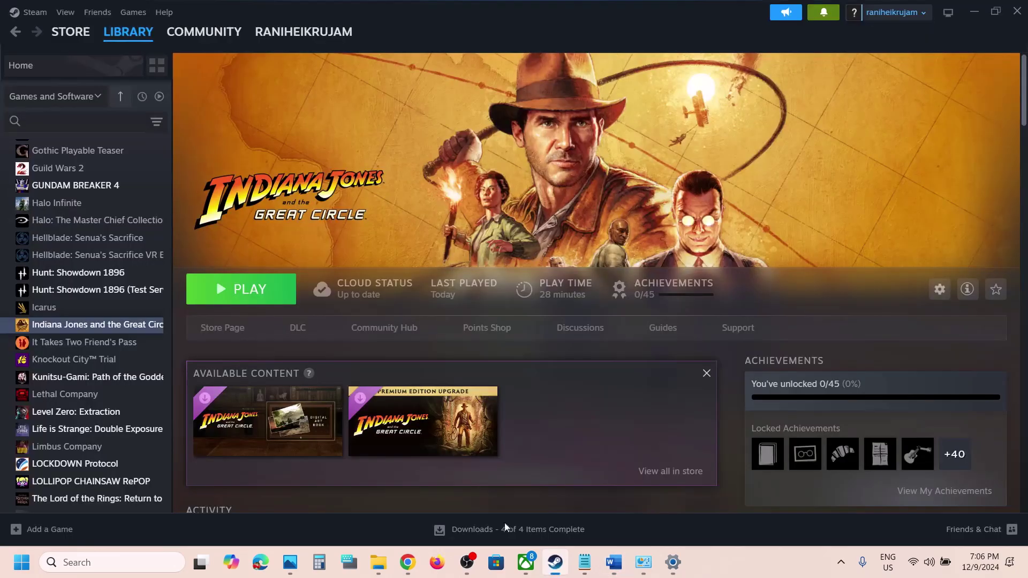
pyautogui.rightClick(143, 328)
pyautogui.click(166, 427)
pyautogui.click(321, 219)
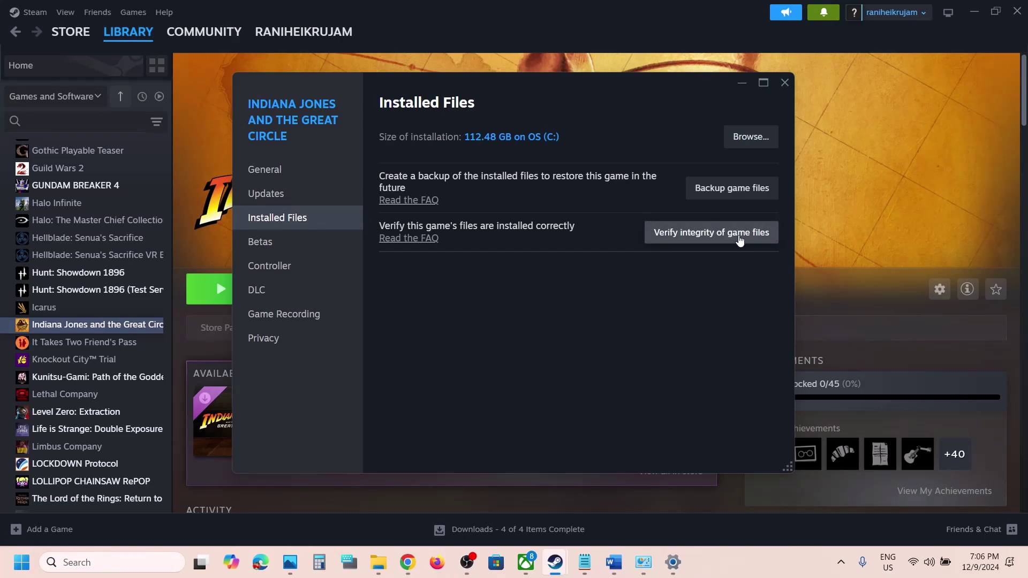
pyautogui.click(784, 82)
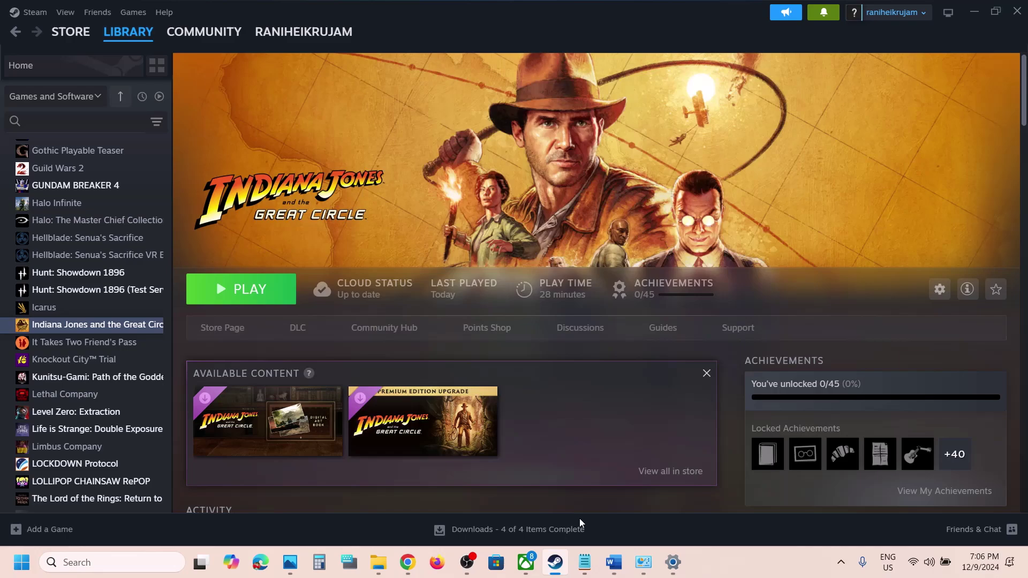
# - Switch to the Word document and read Step 13 about increasing the virtual memory
pyautogui.click(615, 562)
pyautogui.scroll(-3, 429, 398)
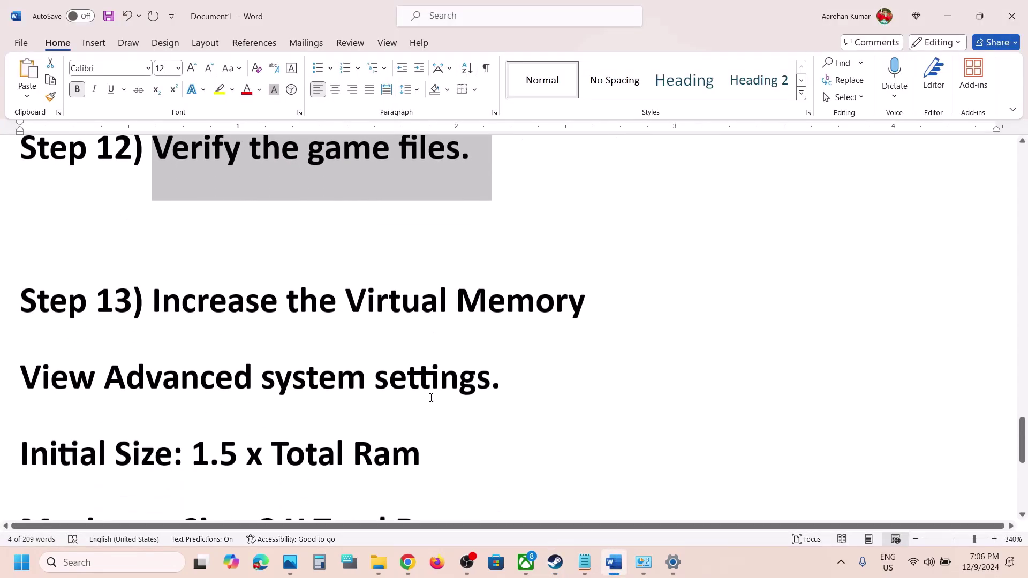
pyautogui.scroll(-2, 431, 398)
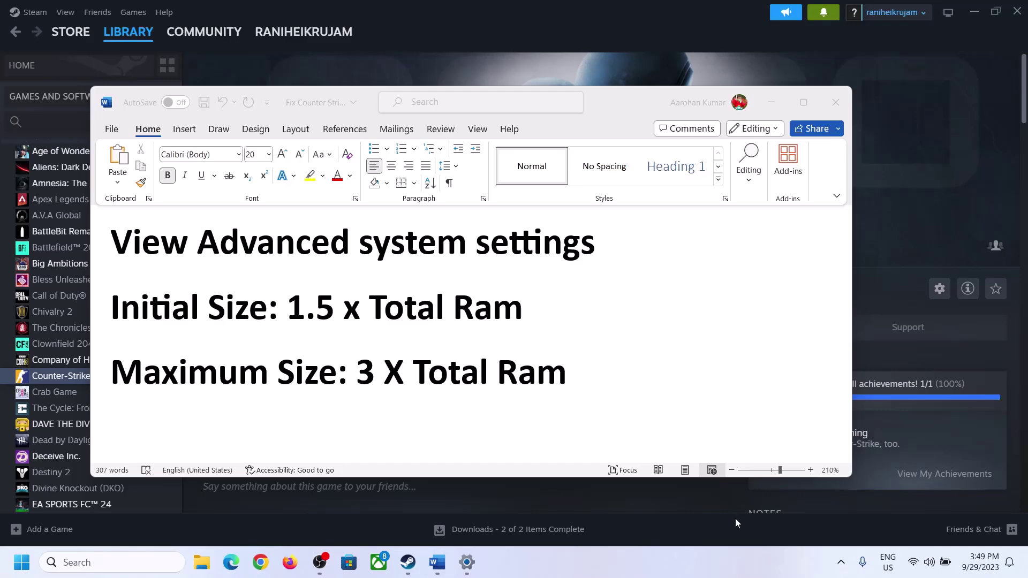
# - Copy "View Advanced system settings" from the Word document and use it in Windows search to open that Control Panel item
pyautogui.click(125, 247)
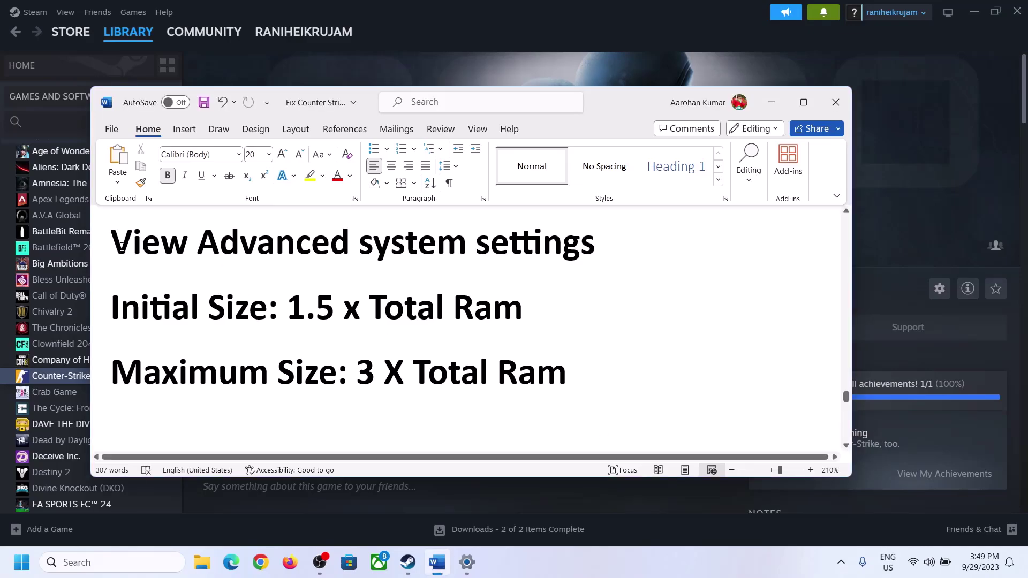
pyautogui.moveTo(122, 247); pyautogui.dragTo(572, 254)
pyautogui.hotkey('ctrl', 'c')
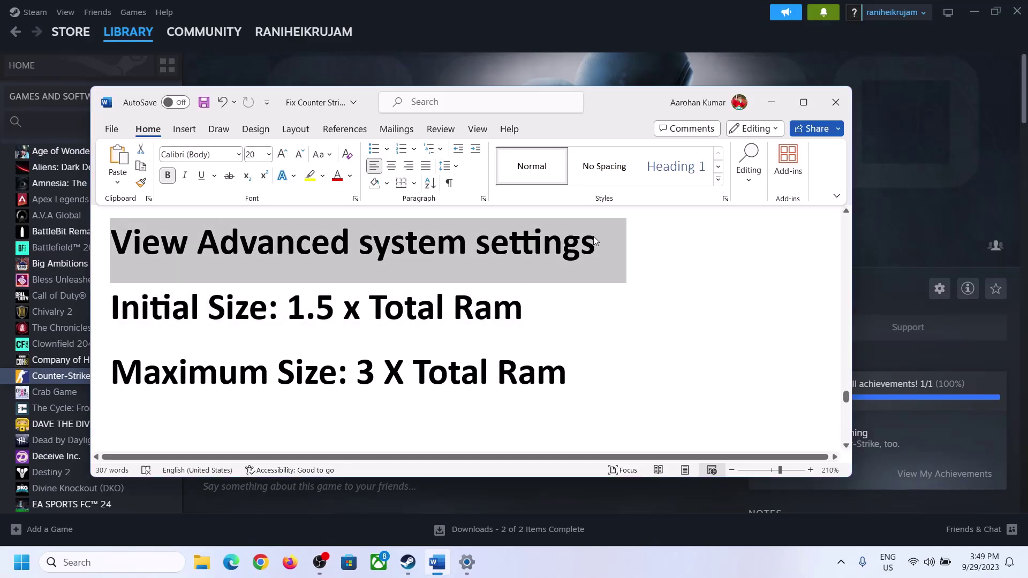
pyautogui.click(122, 562)
pyautogui.hotkey('ctrl', 'v')
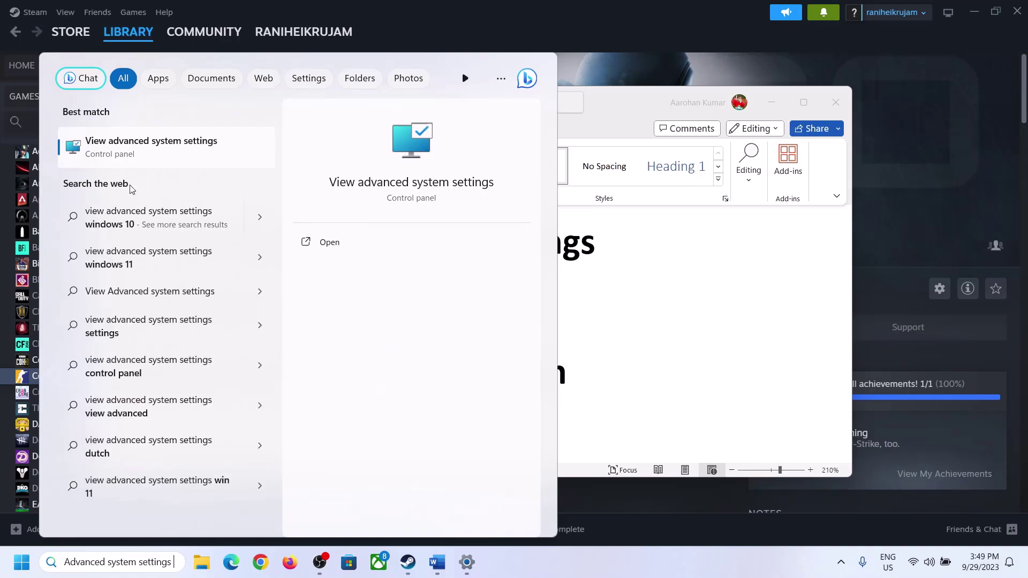
pyautogui.click(146, 156)
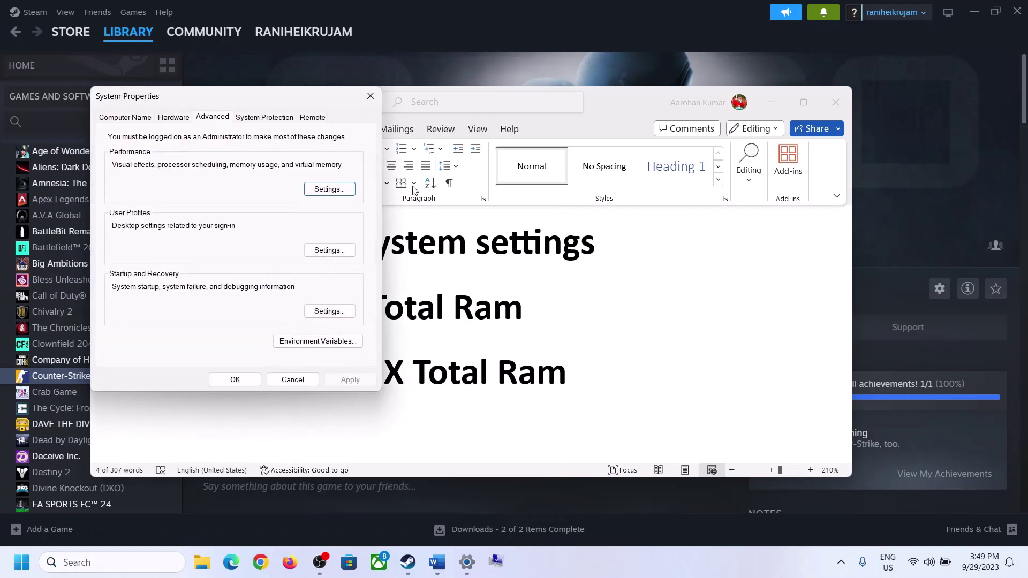
# - Open the virtual memory settings from the advanced performance options and turn off automatic paging file management for all drives
pyautogui.moveTo(213, 104); pyautogui.dragTo(459, 185)
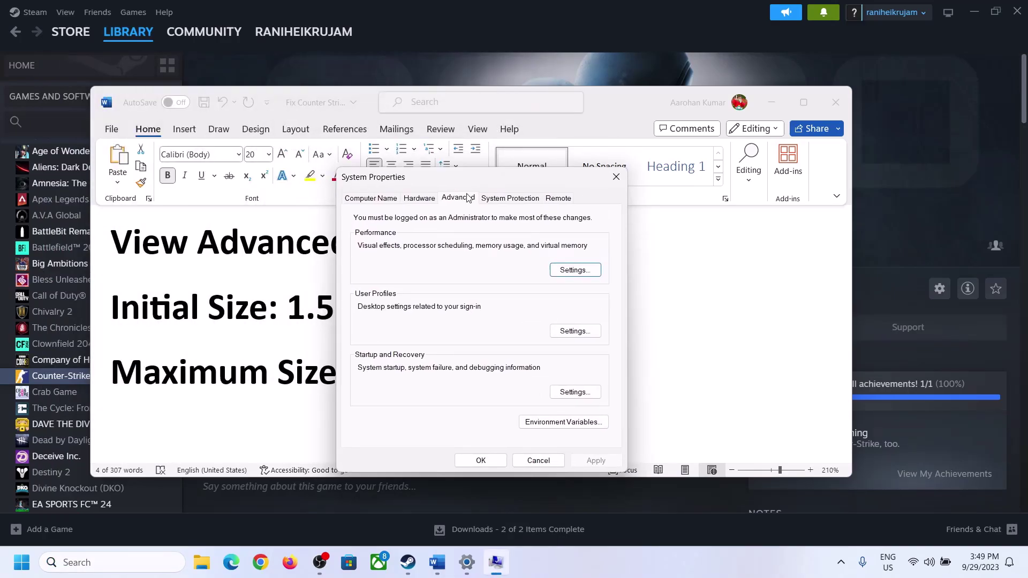
pyautogui.click(575, 270)
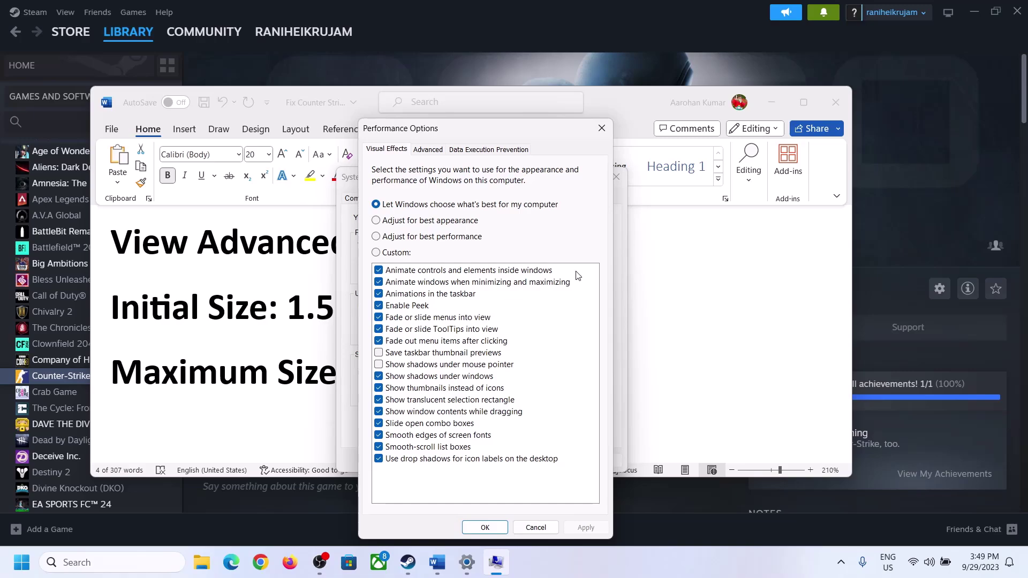
pyautogui.click(432, 152)
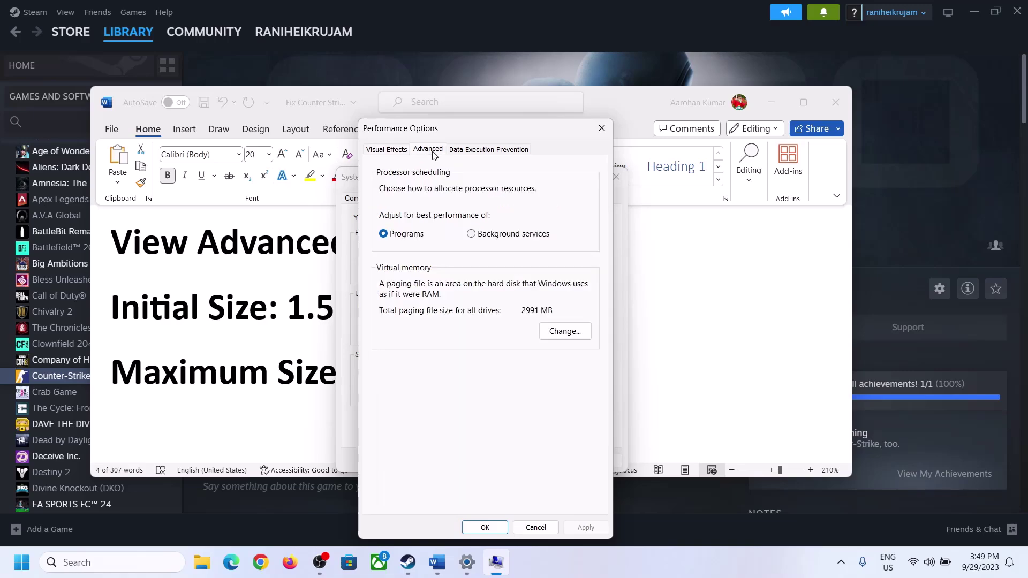
pyautogui.click(569, 332)
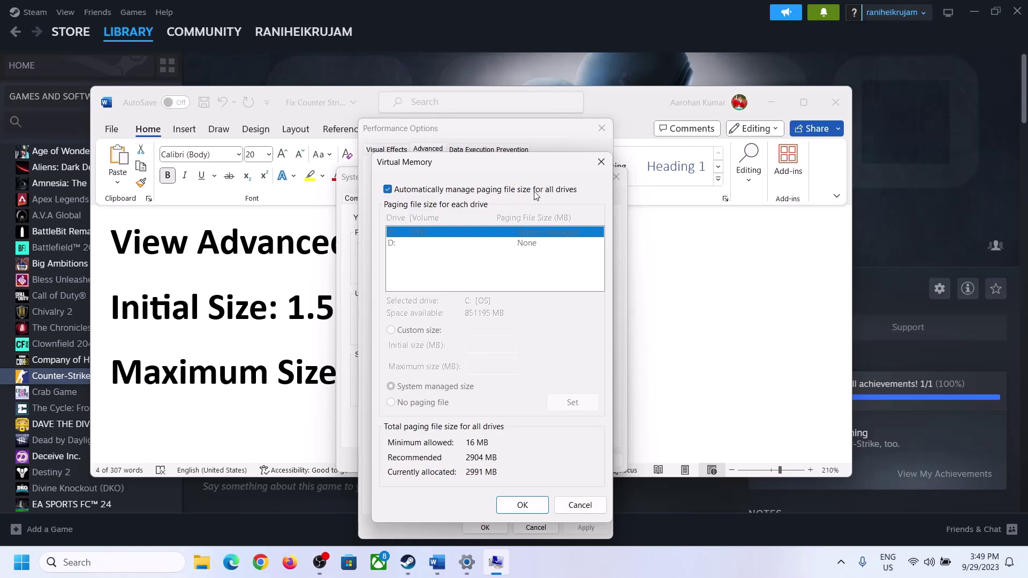
pyautogui.click(388, 190)
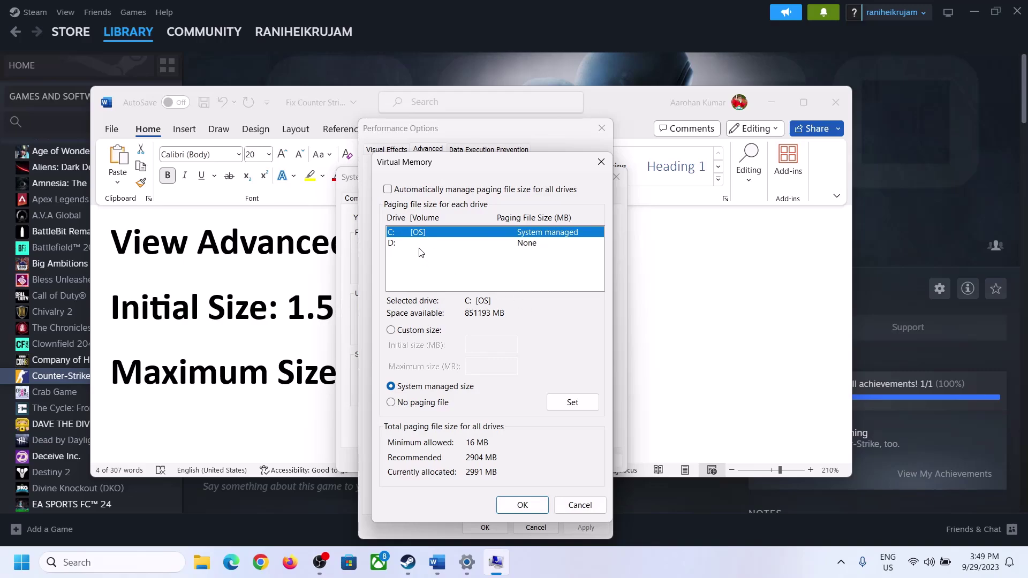
# - Select a custom paging file size for drive C and switch to the Word document to check the initial size formula
pyautogui.click(391, 331)
pyautogui.click(492, 345)
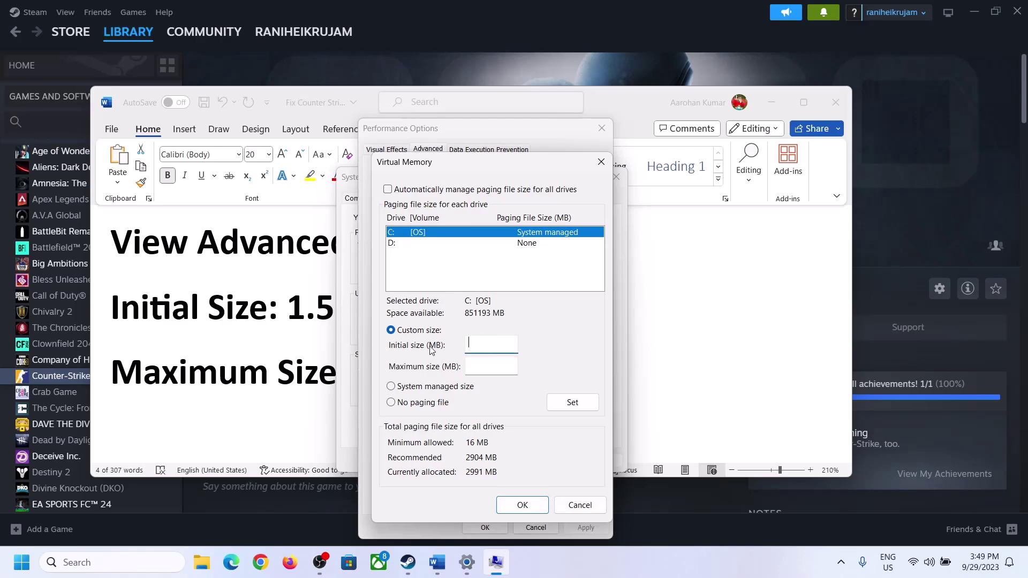
pyautogui.click(281, 321)
pyautogui.moveTo(288, 316); pyautogui.dragTo(476, 317)
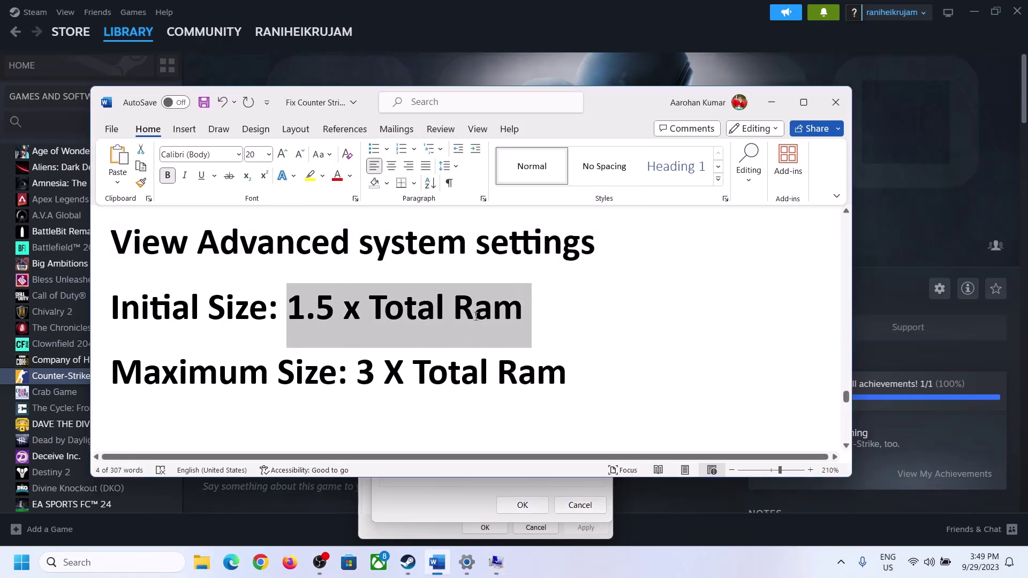
# - Switch to Windows Settings, look up the installed RAM on the system's About page, and return to the Virtual Memory dialog
pyautogui.click(468, 564)
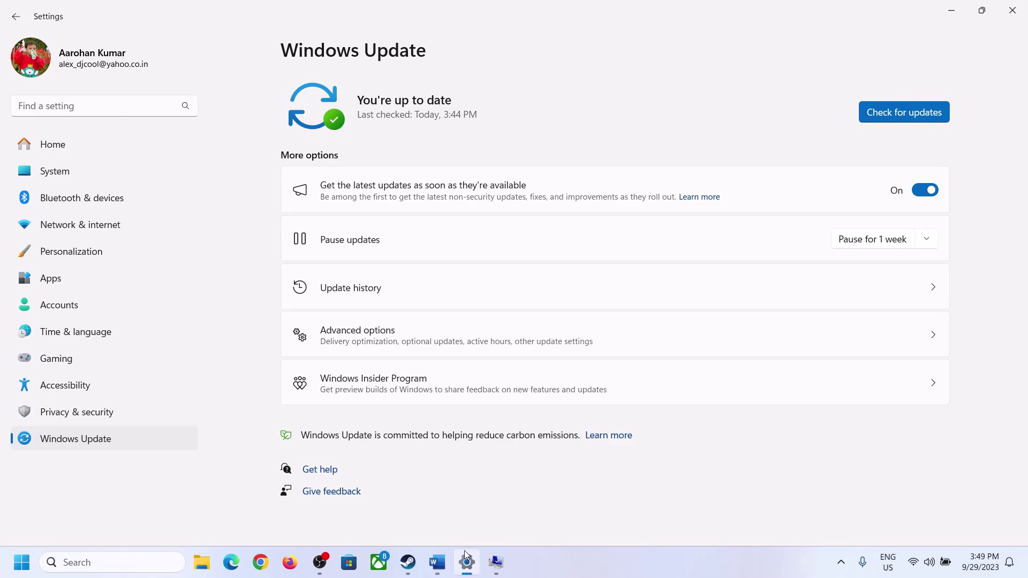
pyautogui.click(51, 173)
pyautogui.scroll(-2, 376, 377)
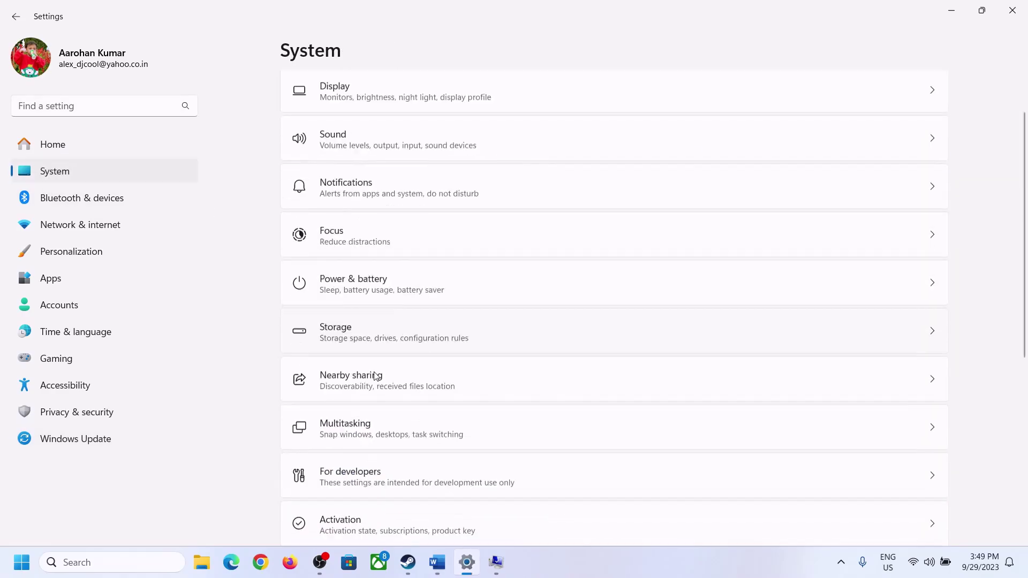
pyautogui.scroll(-5, 376, 377)
pyautogui.click(337, 506)
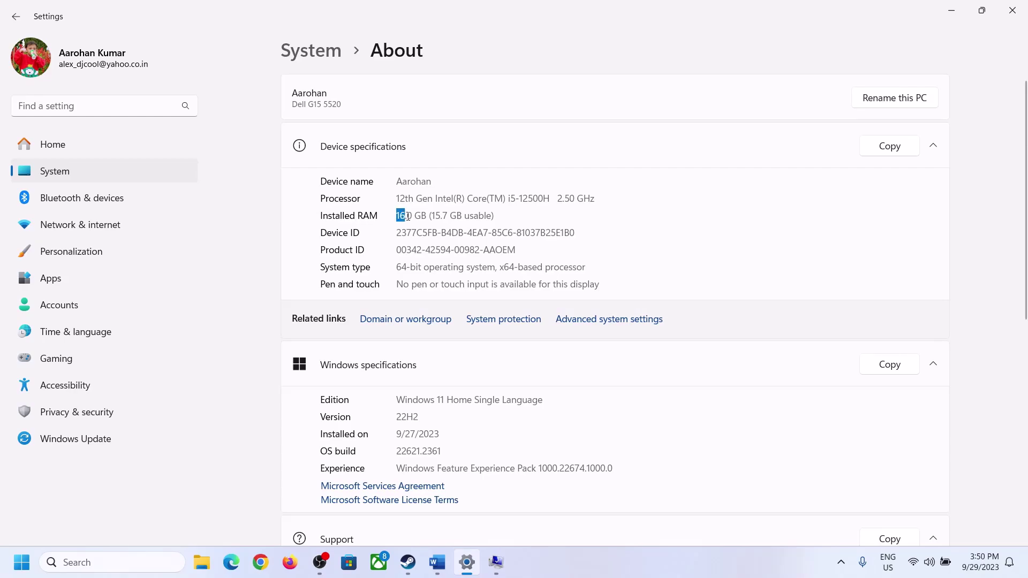
pyautogui.moveTo(407, 216); pyautogui.dragTo(392, 210)
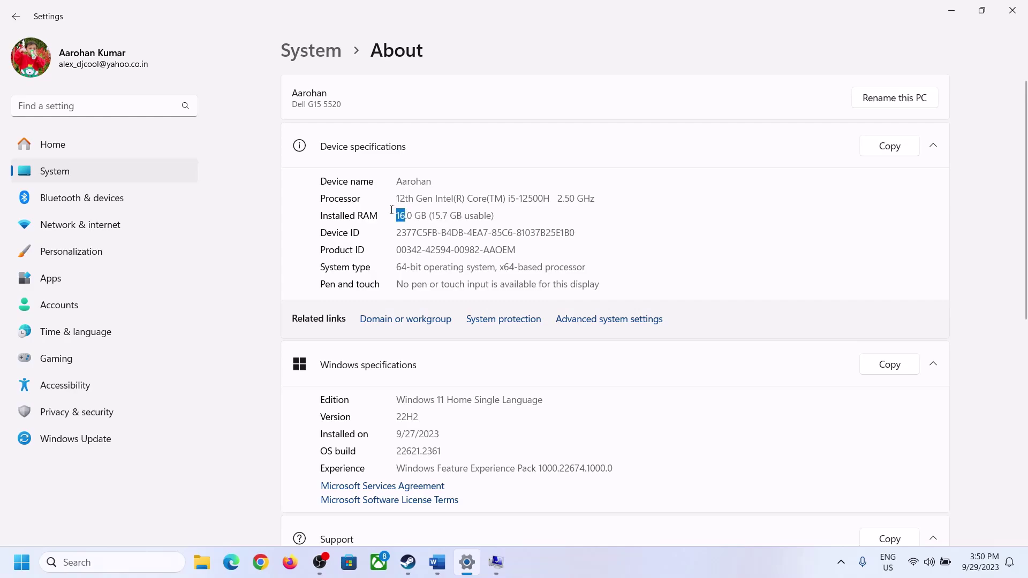
pyautogui.click(496, 565)
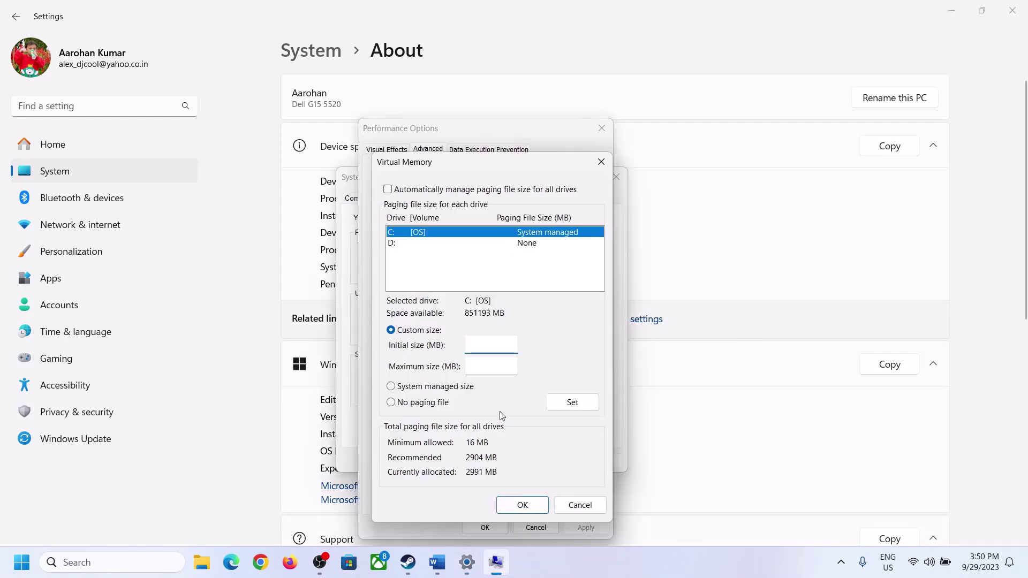